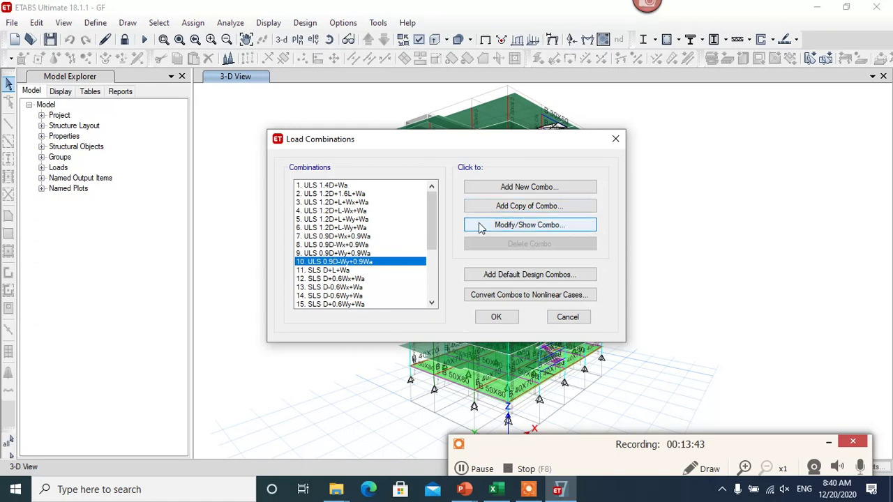
- Review the ULS 0.9D combinations 7 to 10 and the SLS combinations from number 11 onward in the load combinations list
{"action": "left_click", "coordinate": [353, 254]}
{"action": "left_click", "coordinate": [352, 245]}
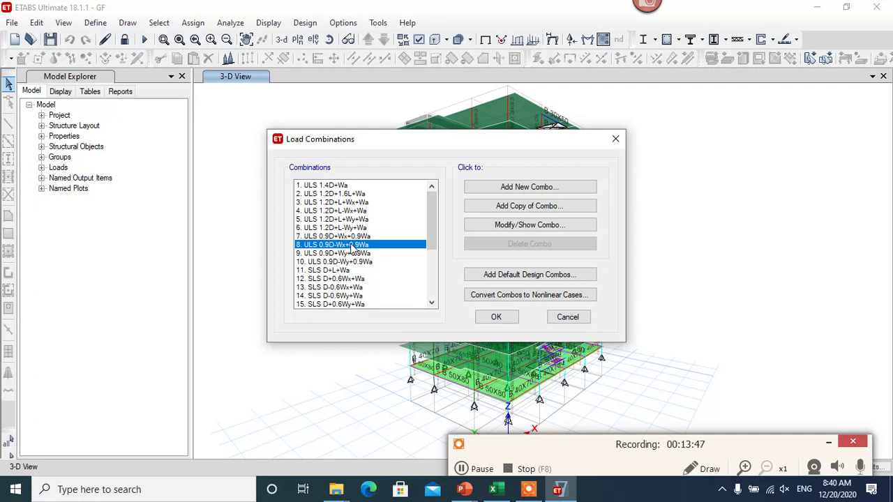
{"action": "left_click", "coordinate": [353, 237]}
{"action": "left_click", "coordinate": [353, 245]}
{"action": "left_click", "coordinate": [351, 253]}
{"action": "left_click", "coordinate": [349, 262]}
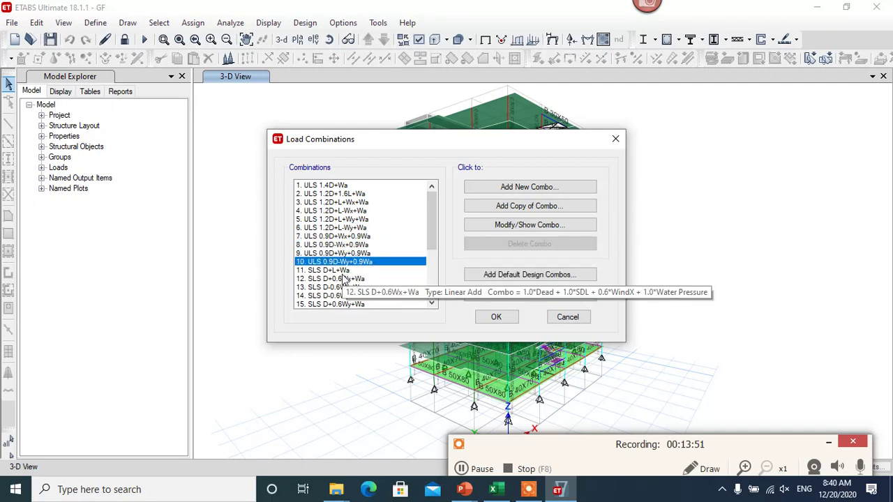
{"action": "left_click", "coordinate": [349, 270]}
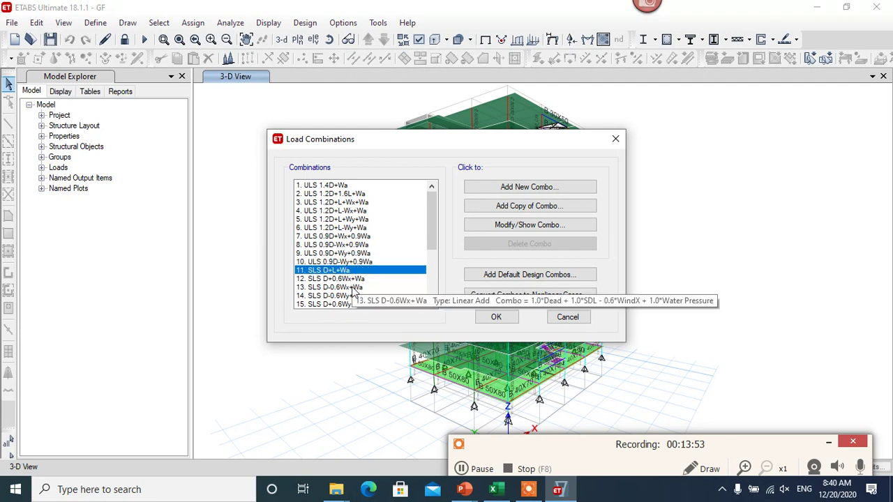
{"action": "left_click", "coordinate": [353, 278]}
{"action": "left_click", "coordinate": [353, 287]}
{"action": "left_click", "coordinate": [354, 296]}
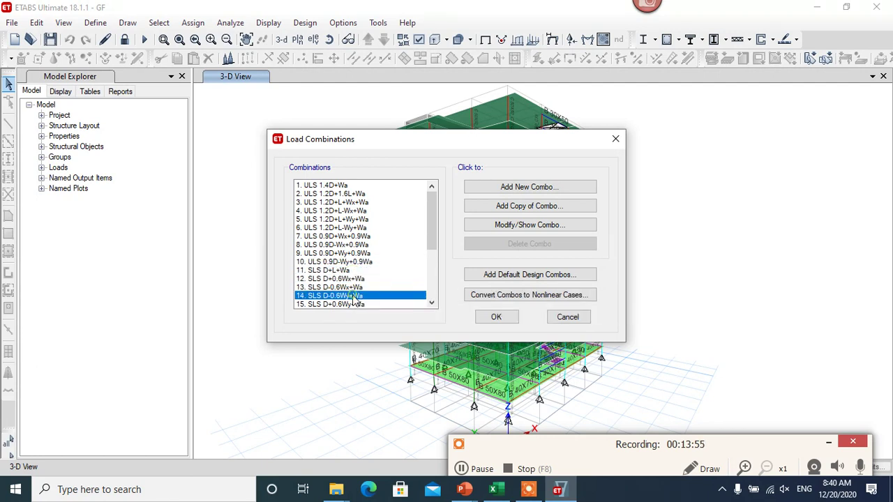
{"action": "left_click", "coordinate": [352, 304]}
{"action": "scroll", "coordinate": [356, 293], "scroll_direction": "down", "scroll_amount": 3}
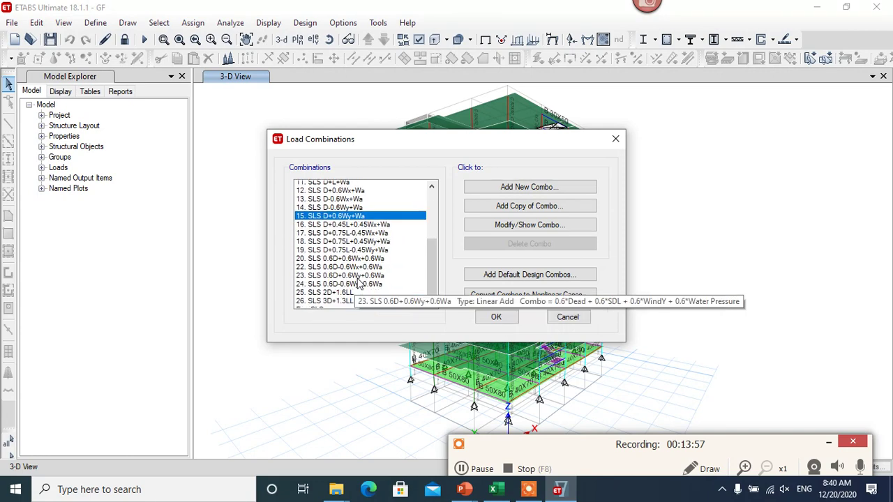
- Go back through the ULS load combinations from number 10 up to 2. ULS 1.2D+1.6L+Wa
{"action": "scroll", "coordinate": [363, 279], "scroll_direction": "up", "scroll_amount": 3}
{"action": "left_click", "coordinate": [371, 262]}
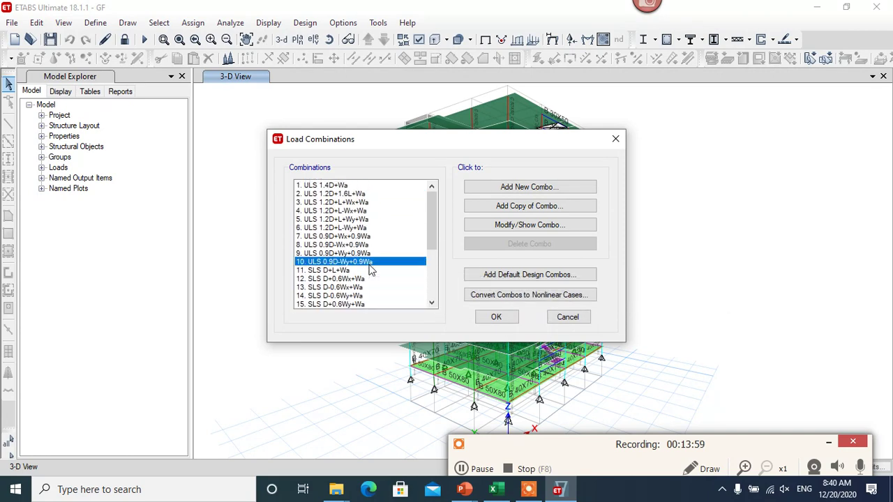
{"action": "left_click", "coordinate": [371, 253]}
{"action": "left_click", "coordinate": [372, 245]}
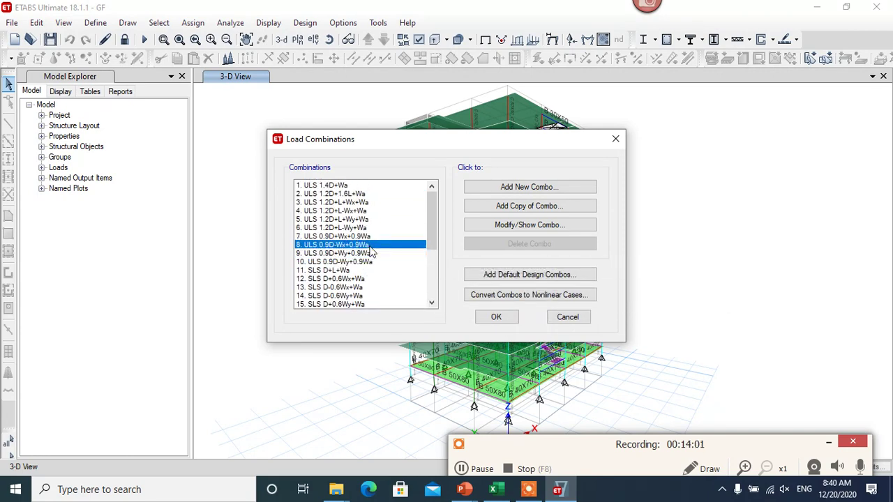
{"action": "left_click", "coordinate": [362, 236]}
{"action": "left_click", "coordinate": [349, 211]}
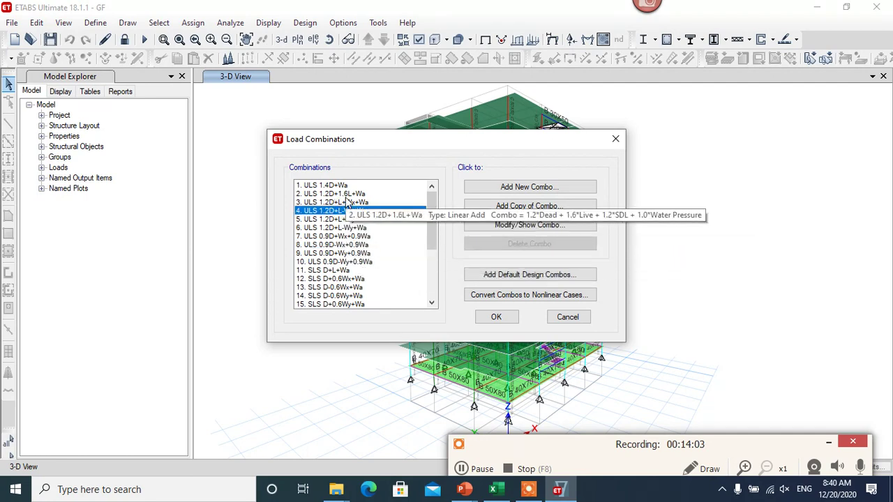
{"action": "left_click", "coordinate": [346, 194]}
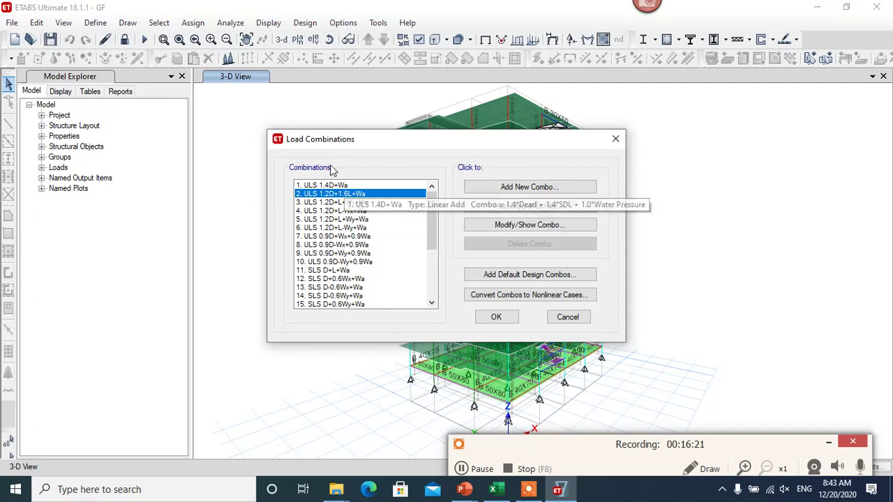
- Inspect the load names and scale factors of combination 1. ULS 1.4D+Wa, and close the load combinations without changes
{"action": "left_click", "coordinate": [334, 185]}
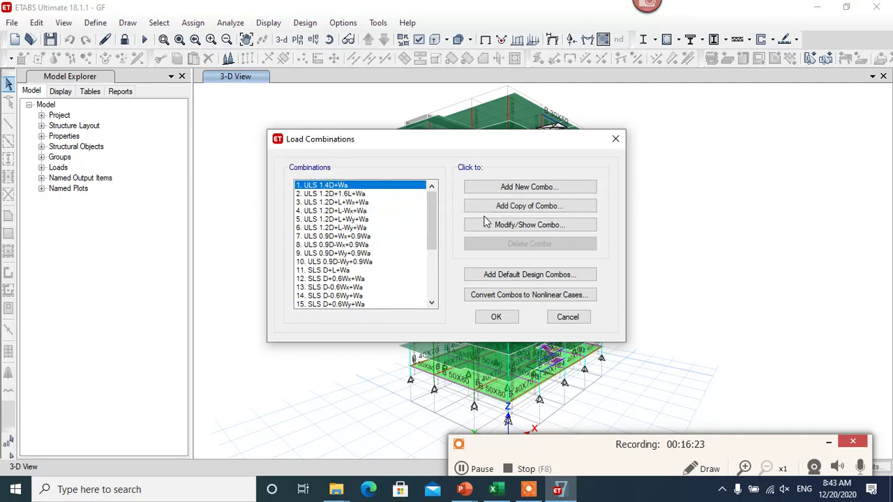
{"action": "left_click", "coordinate": [523, 225]}
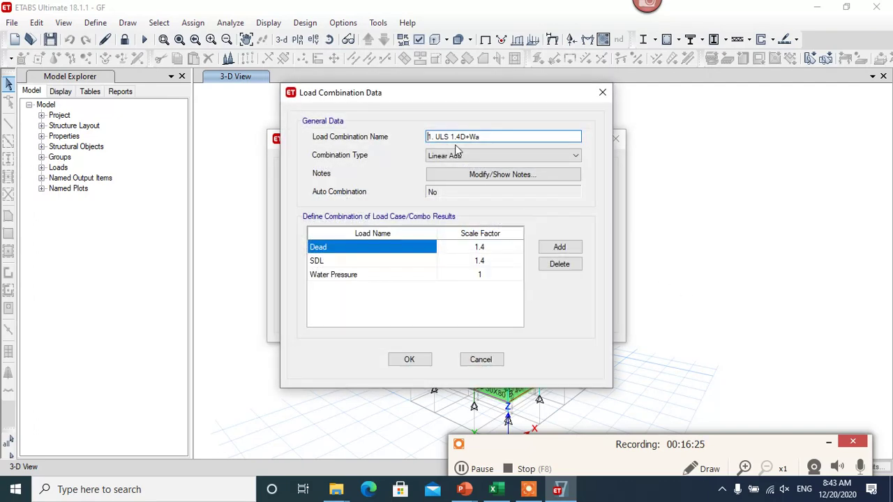
{"action": "left_click", "coordinate": [487, 277]}
{"action": "left_click", "coordinate": [605, 91]}
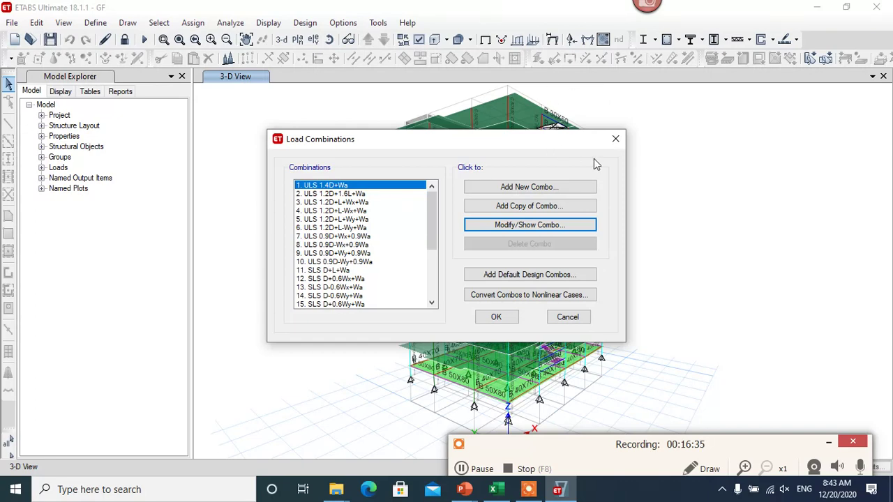
{"action": "left_click", "coordinate": [615, 140]}
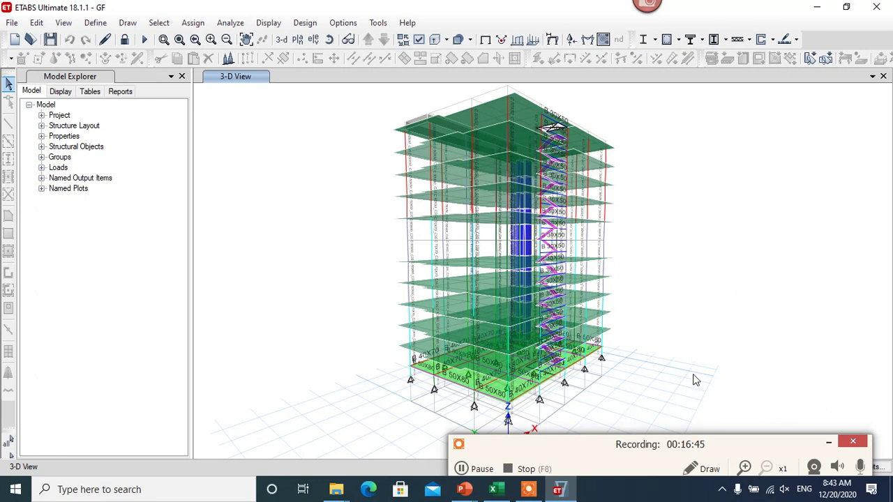
- Try to run the analysis of the building model
{"action": "middle_click_drag", "start_coordinate": [710, 334], "coordinate": [547, 374]}
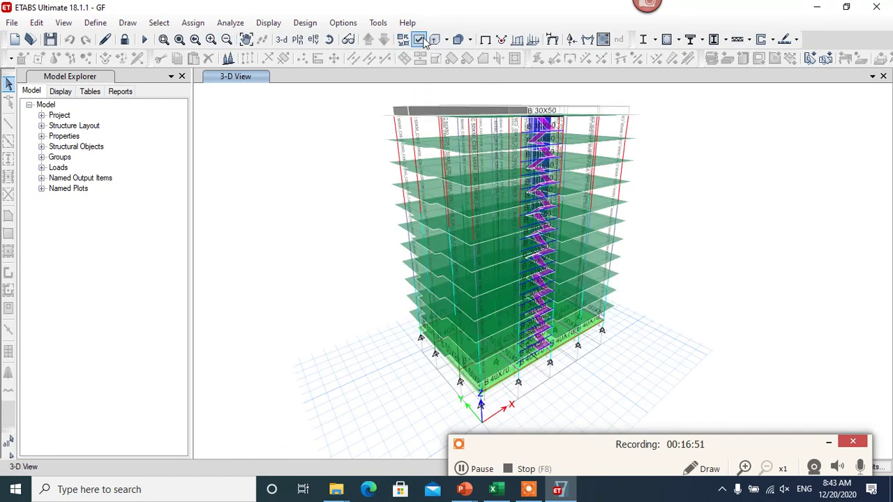
{"action": "left_click", "coordinate": [143, 40]}
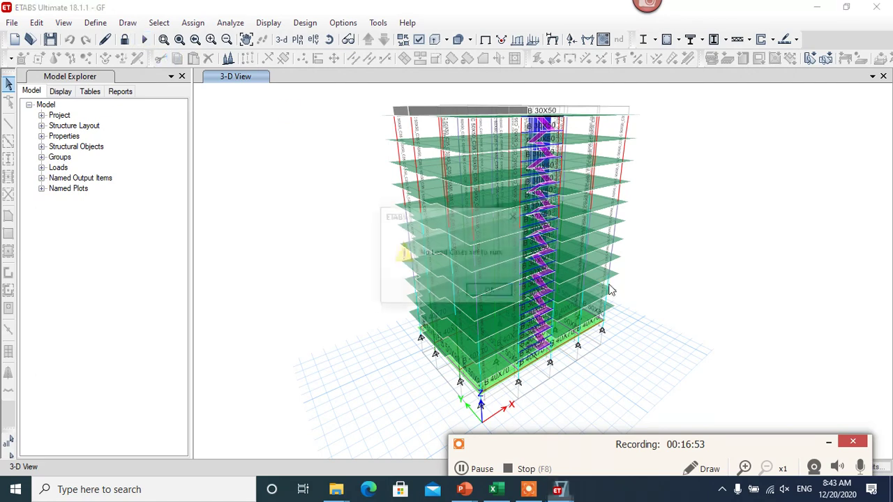
{"action": "left_click", "coordinate": [520, 215]}
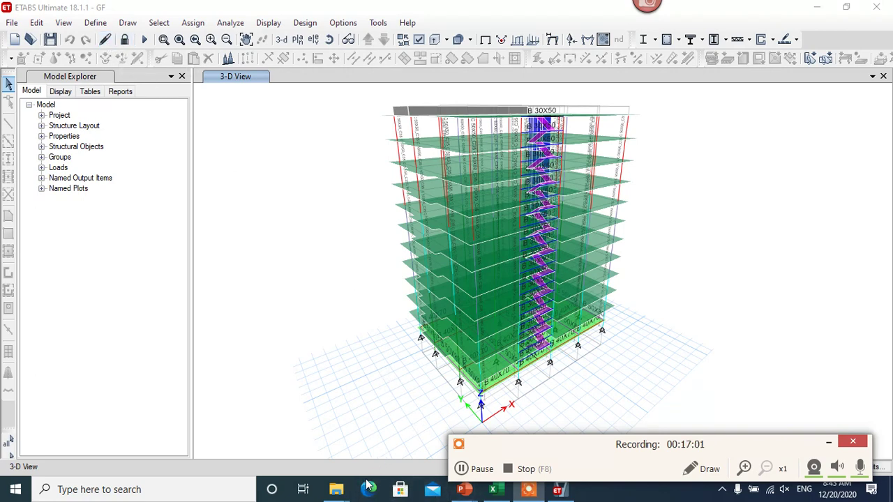
- Unlock the model and accept deleting its analysis results
{"action": "mouse_move", "coordinate": [342, 494]}
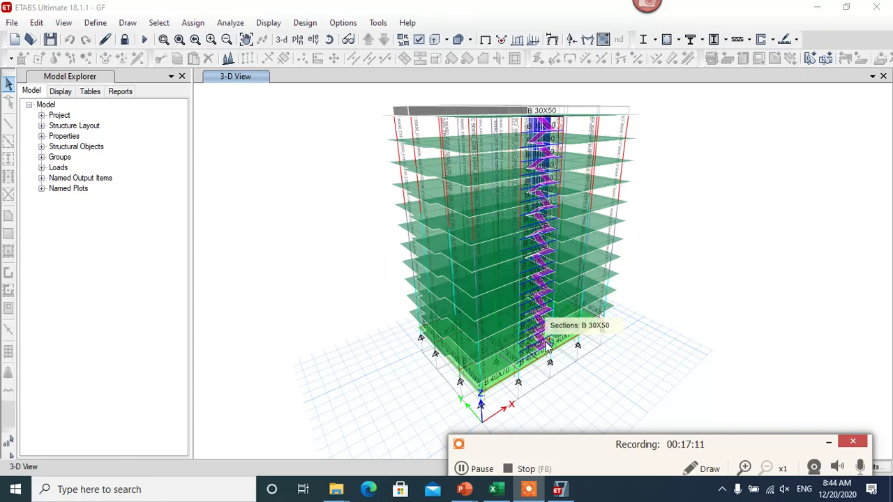
{"action": "mouse_move", "coordinate": [456, 307]}
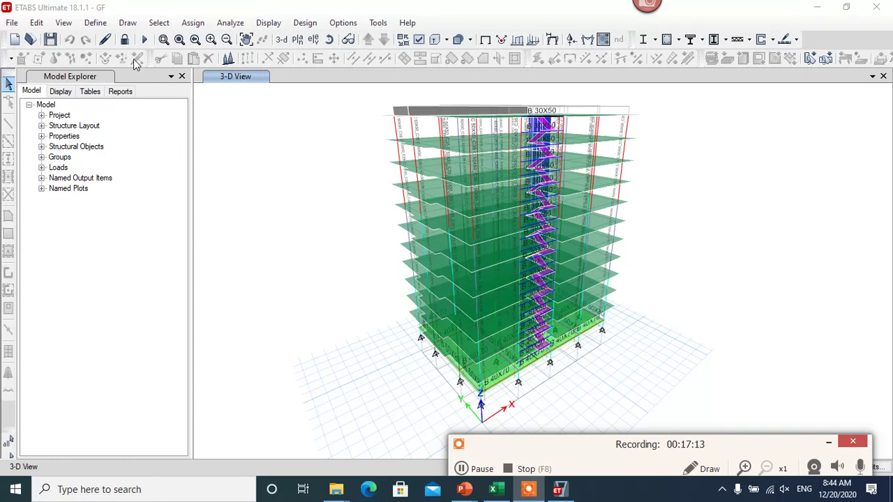
{"action": "left_click", "coordinate": [125, 40]}
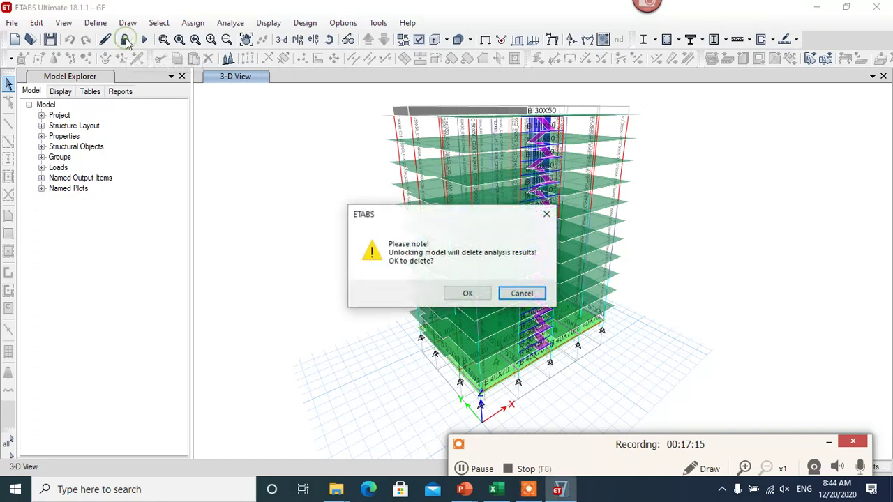
{"action": "left_click", "coordinate": [470, 293]}
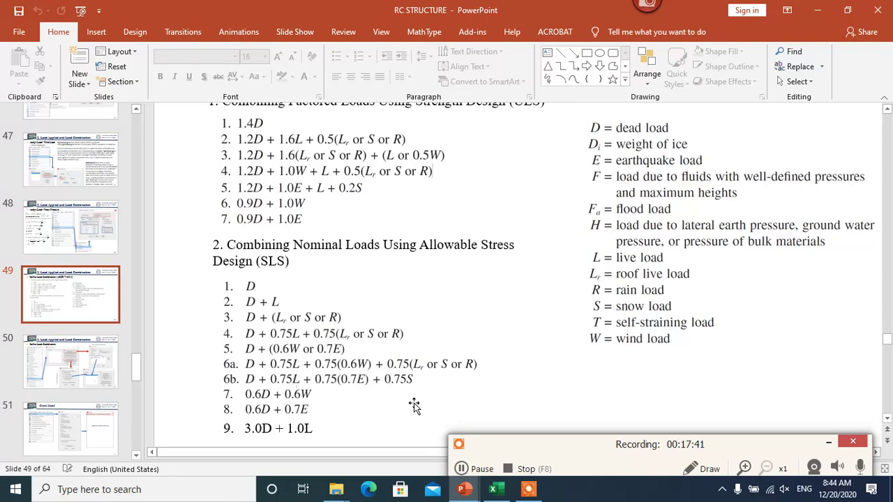
- Show the desktop and launch Telegram
{"action": "mouse_move", "coordinate": [395, 435]}
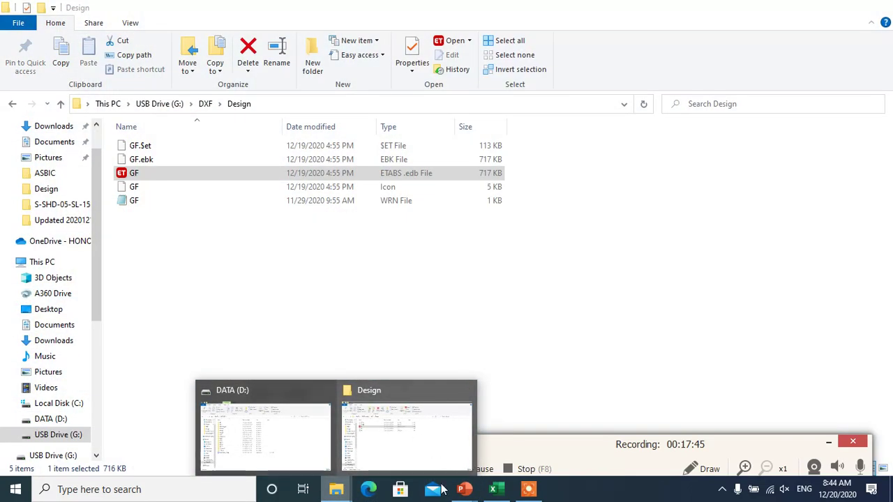
{"action": "key", "text": "super+d"}
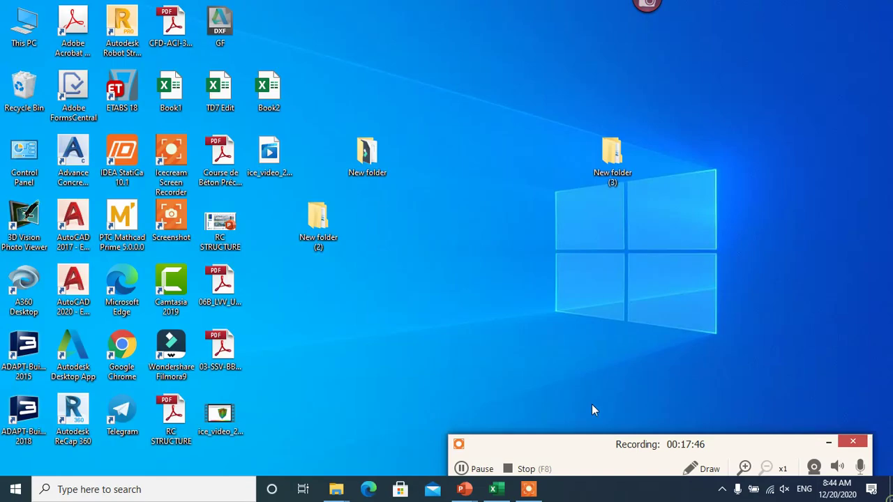
{"action": "left_click", "coordinate": [115, 418]}
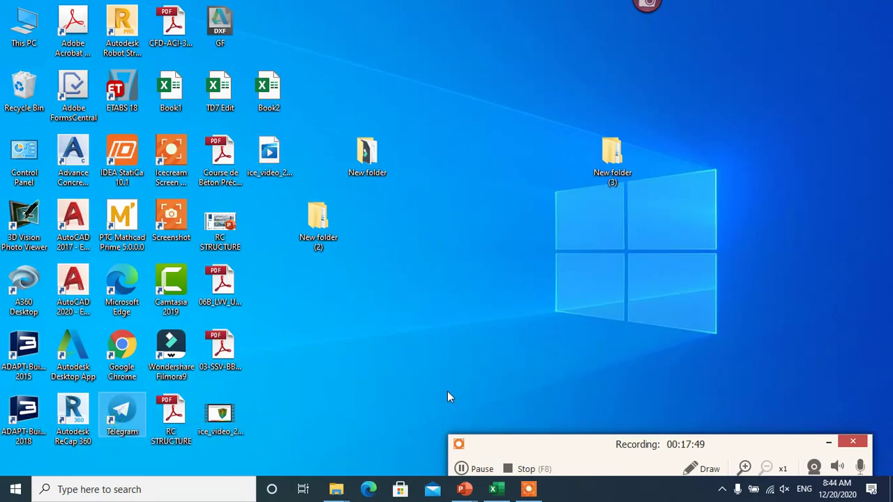
{"action": "key", "text": "Return"}
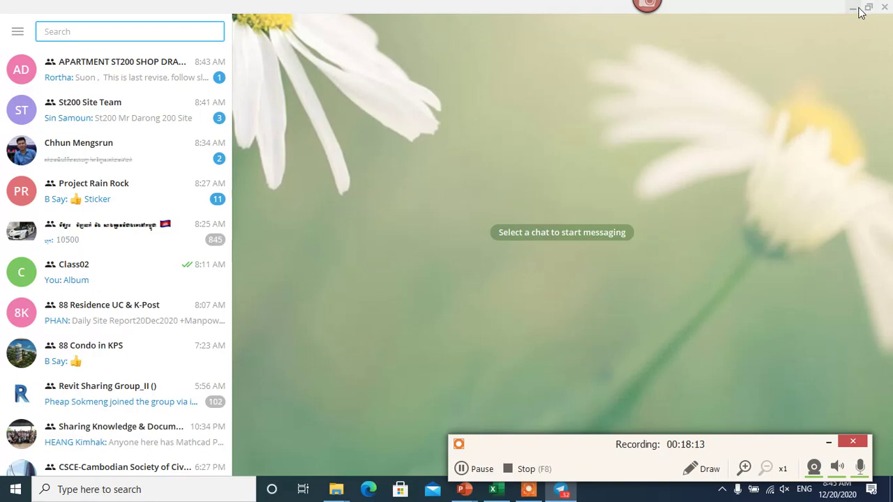
{"action": "key", "text": "super+d"}
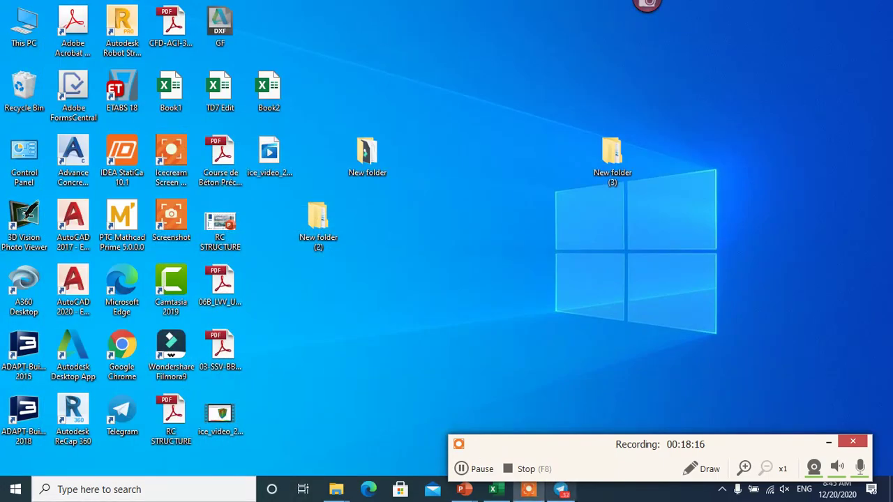
{"action": "left_click", "coordinate": [561, 489]}
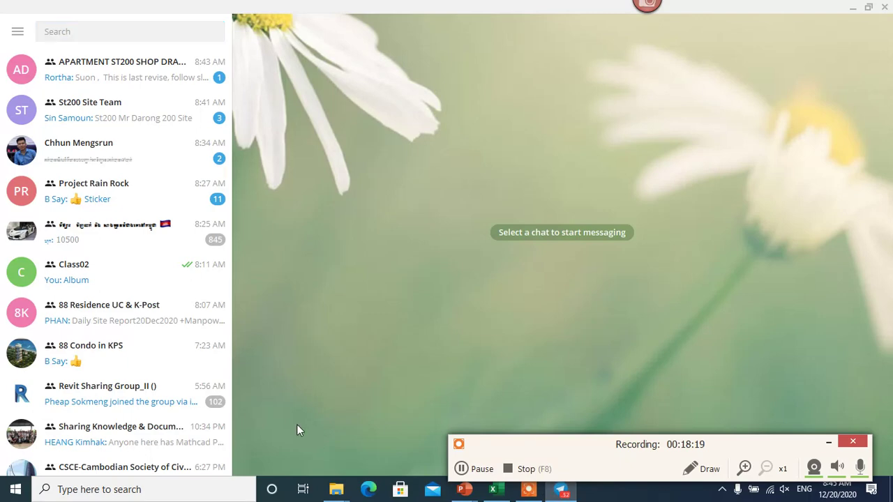
{"action": "key", "text": "alt+Tab"}
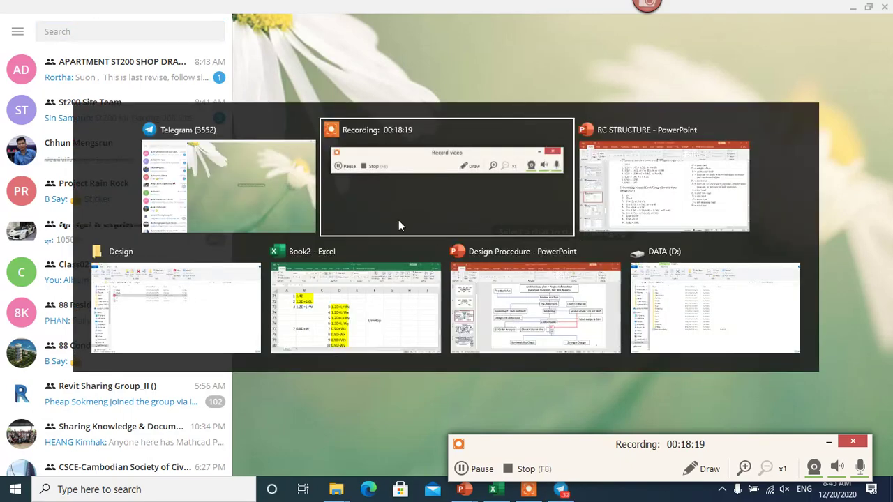
{"action": "left_click", "coordinate": [208, 192]}
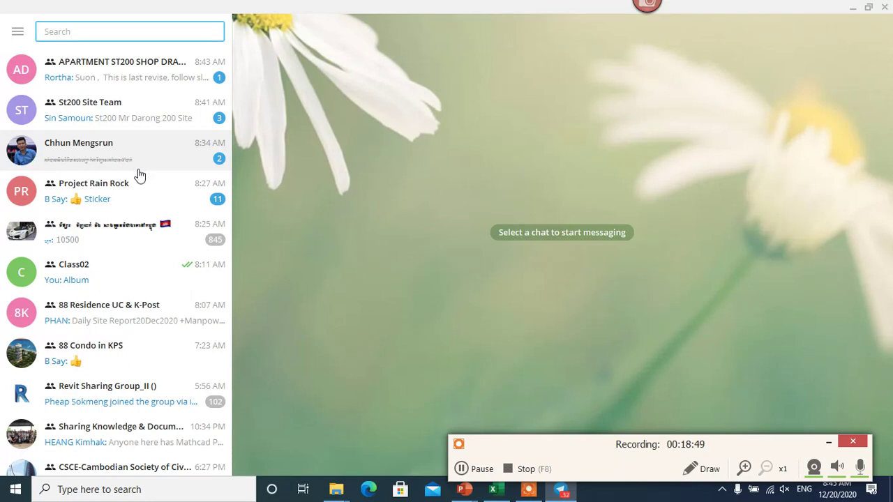
- Open the Class02 chat and start saving its shared GF.EDB file
{"action": "left_click", "coordinate": [128, 271]}
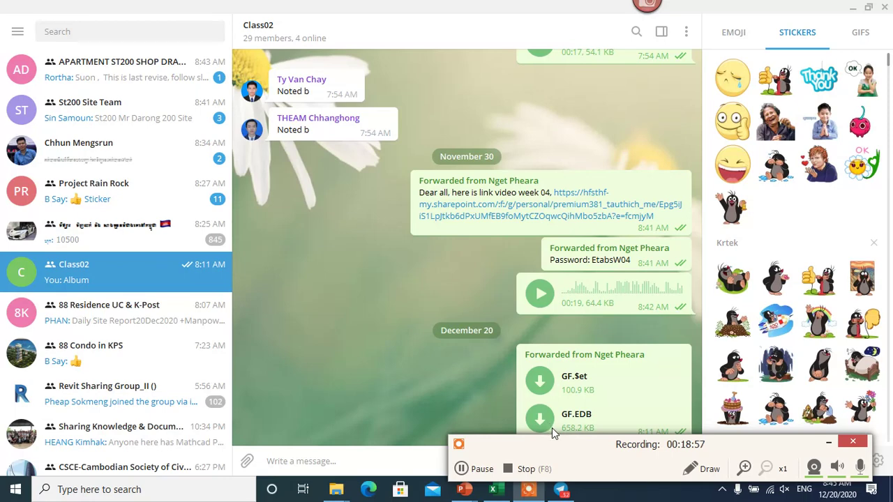
{"action": "left_click", "coordinate": [545, 416]}
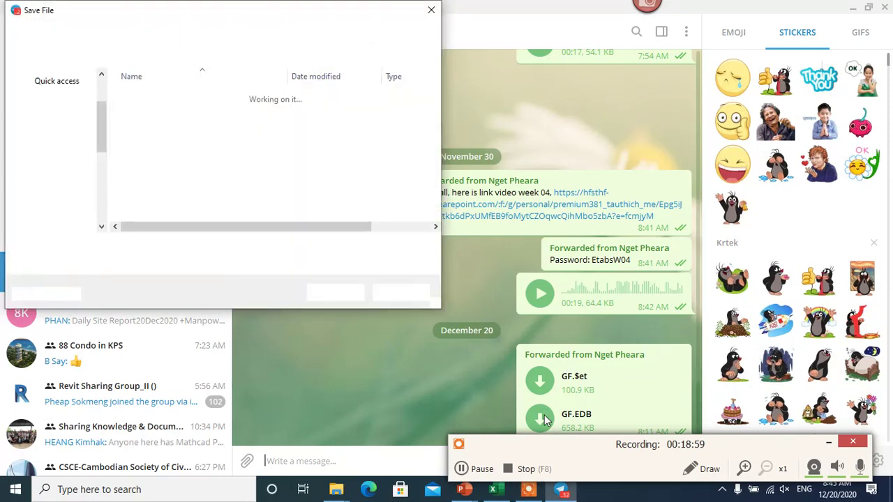
{"action": "scroll", "coordinate": [77, 205], "scroll_direction": "down", "scroll_amount": 2}
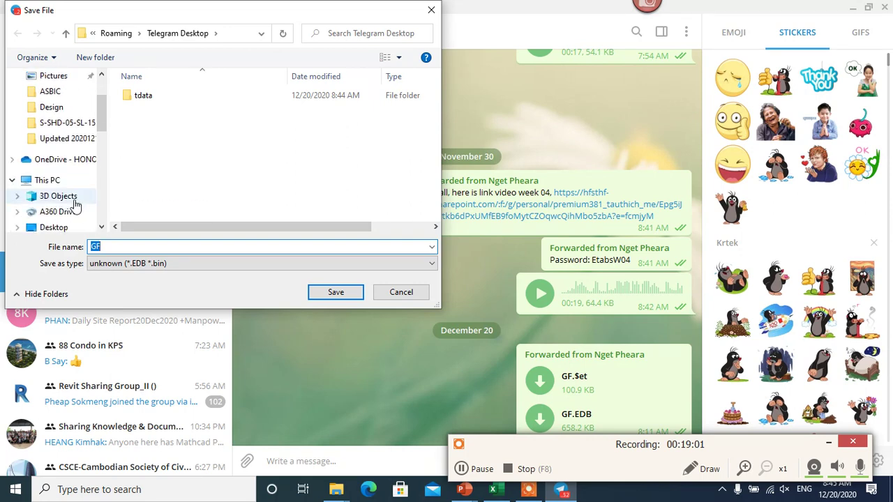
{"action": "scroll", "coordinate": [73, 201], "scroll_direction": "down", "scroll_amount": 2}
{"action": "left_click", "coordinate": [48, 117]}
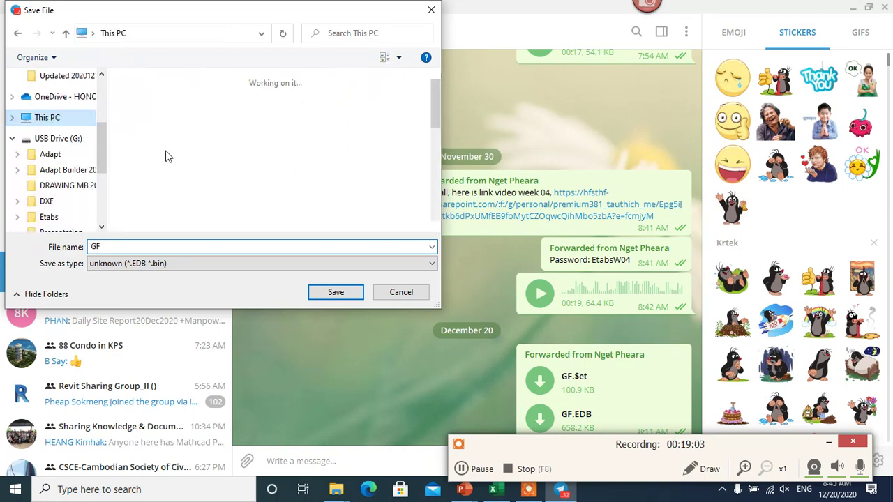
{"action": "scroll", "coordinate": [206, 172], "scroll_direction": "down", "scroll_amount": 5}
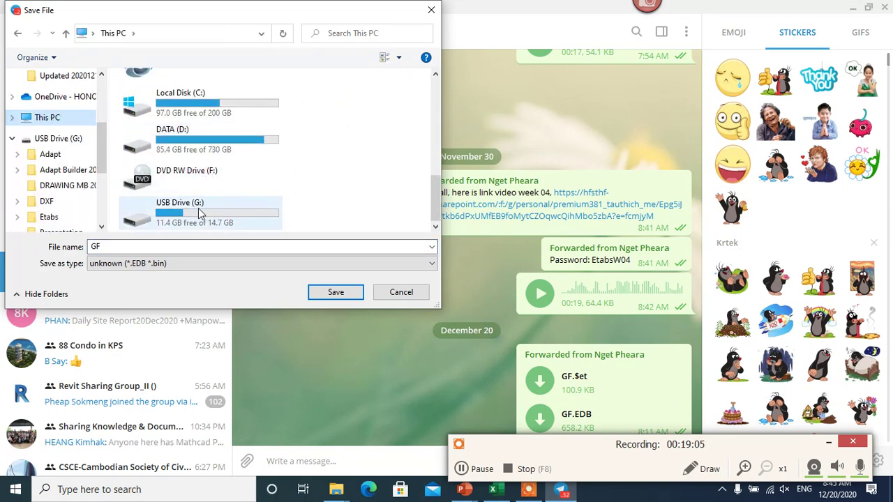
{"action": "double_click", "coordinate": [230, 143]}
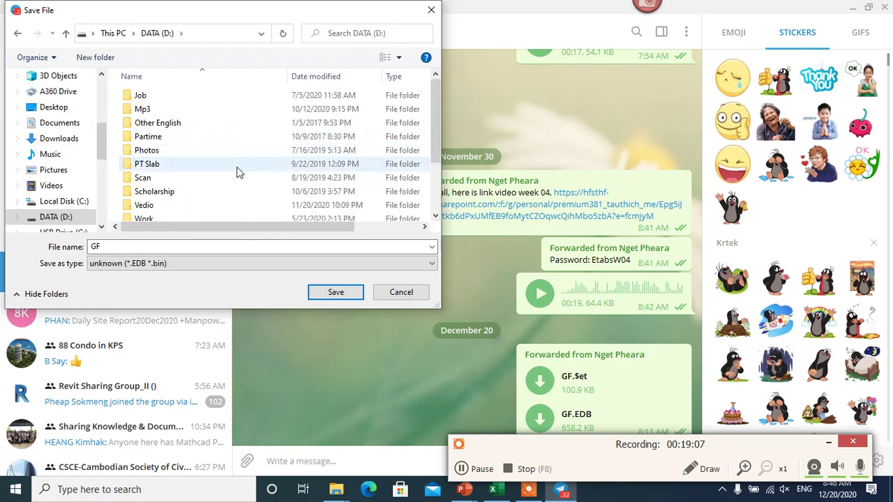
{"action": "scroll", "coordinate": [230, 178], "scroll_direction": "down", "scroll_amount": 2}
- Create a folder named Sunday class on USB Drive (G:) and save the GF model file in it
{"action": "scroll", "coordinate": [68, 187], "scroll_direction": "down", "scroll_amount": 2}
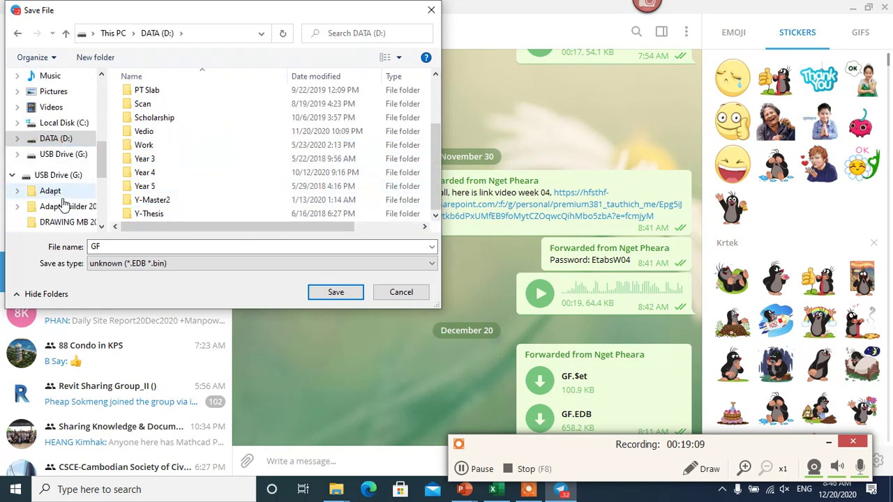
{"action": "left_click", "coordinate": [73, 154]}
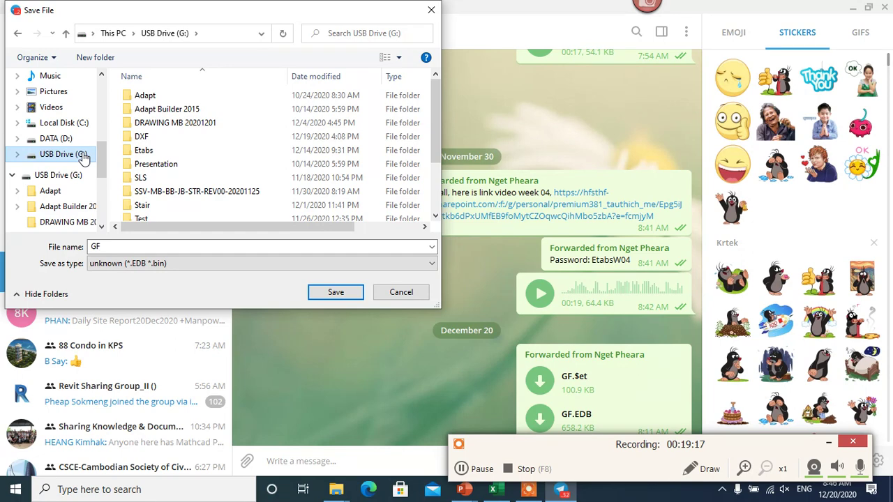
{"action": "scroll", "coordinate": [206, 173], "scroll_direction": "down", "scroll_amount": 2}
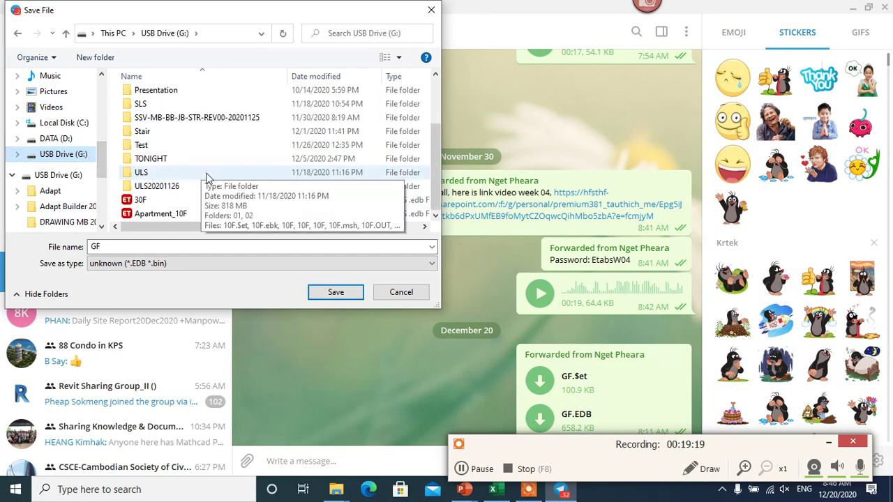
{"action": "scroll", "coordinate": [201, 178], "scroll_direction": "up", "scroll_amount": 2}
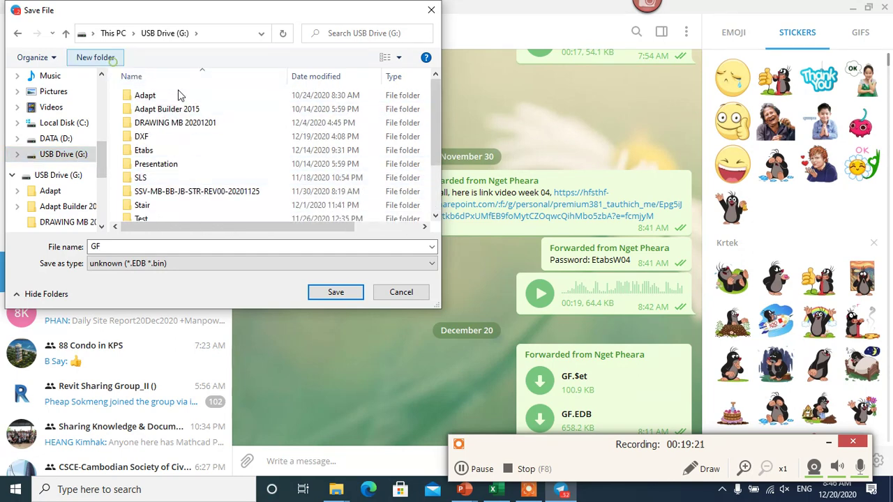
{"action": "type", "text": "Sunday class"}
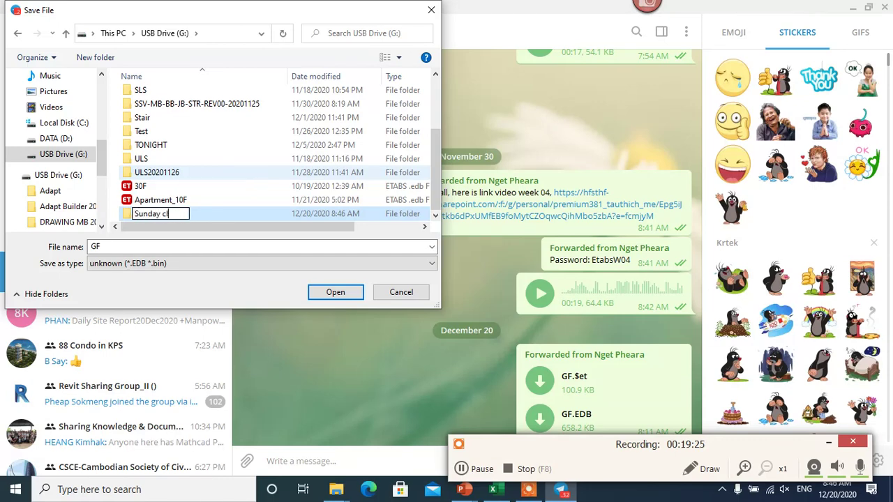
{"action": "double_click", "coordinate": [225, 216]}
{"action": "left_click", "coordinate": [326, 291]}
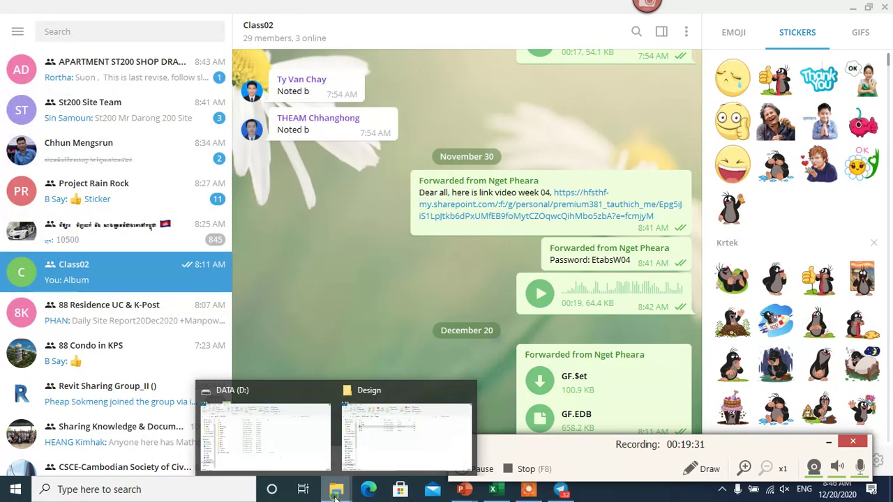
- Show the downloaded GF.EDB in its folder and open it in ETABS
{"action": "right_click", "coordinate": [571, 422]}
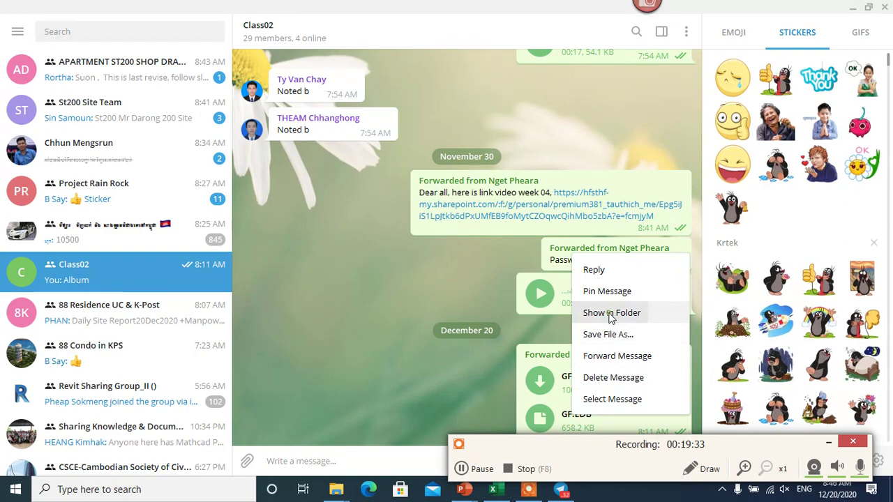
{"action": "left_click", "coordinate": [608, 313]}
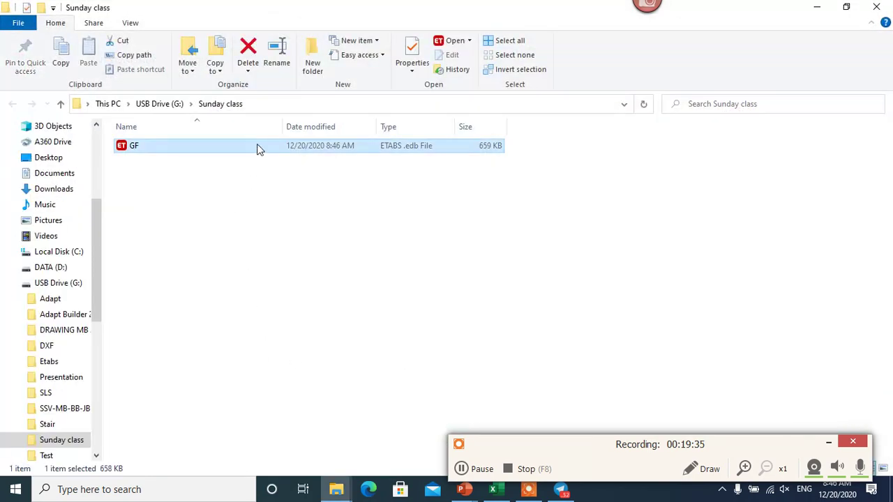
{"action": "double_click", "coordinate": [257, 147]}
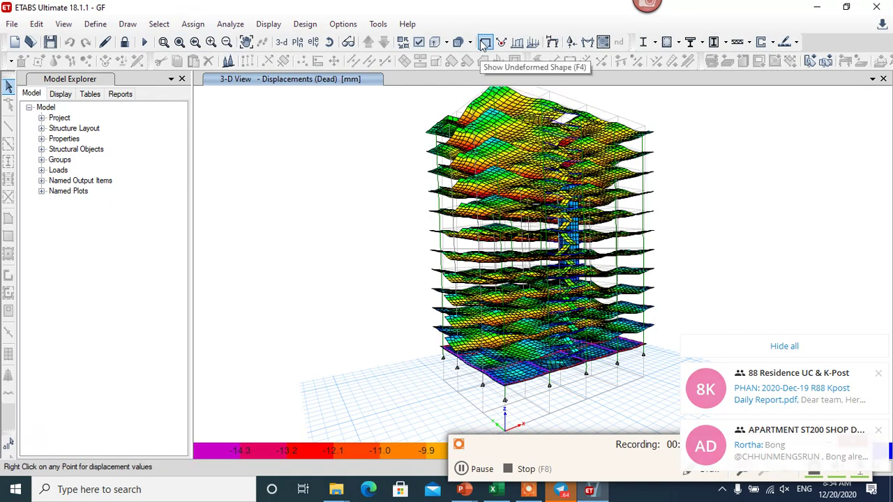
{"action": "left_click", "coordinate": [588, 42]}
{"action": "left_click", "coordinate": [416, 116]}
{"action": "left_click", "coordinate": [385, 131]}
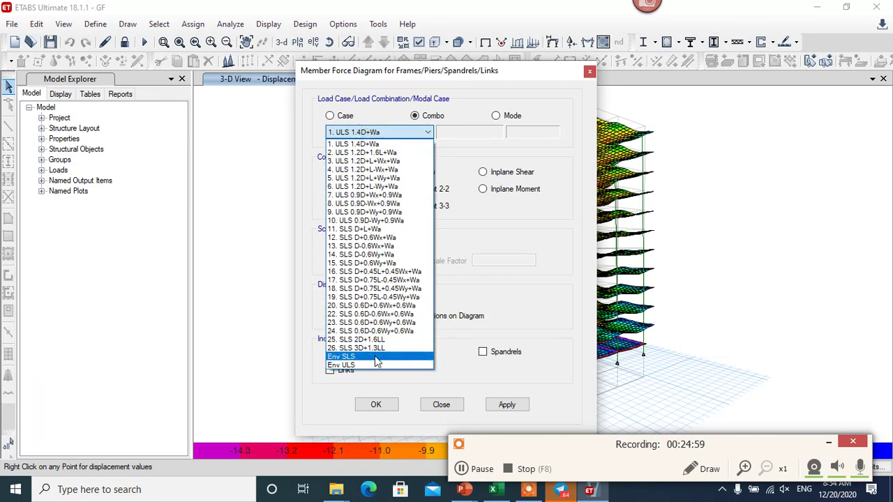
{"action": "left_click", "coordinate": [375, 357]}
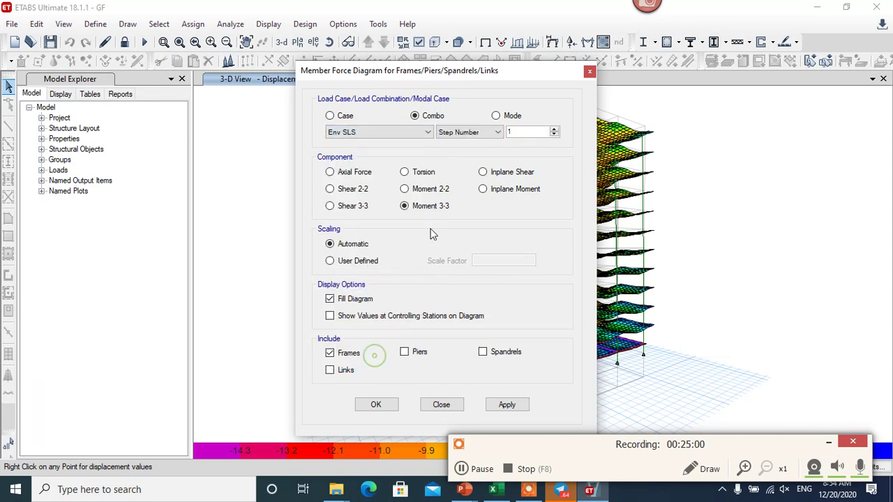
{"action": "left_click", "coordinate": [589, 72]}
- Display the deformed shape for the Env SLS combination with contours of Displacement UZ
{"action": "left_click", "coordinate": [553, 42]}
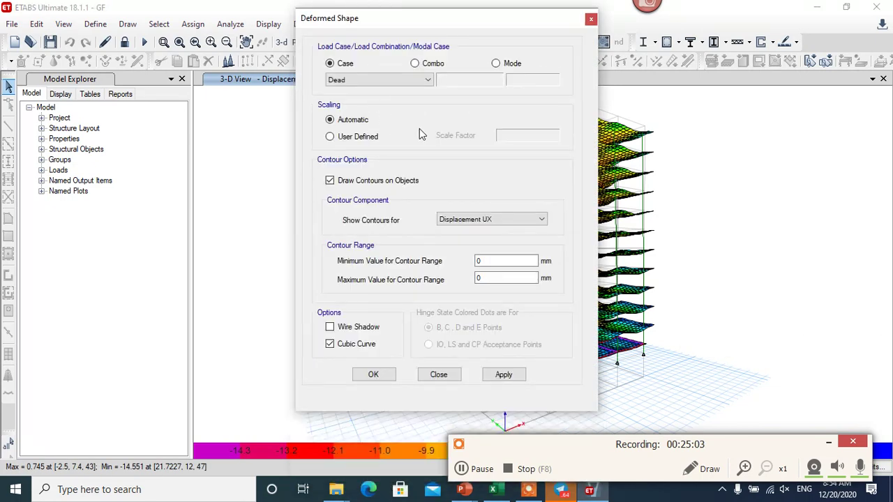
{"action": "left_click", "coordinate": [415, 63]}
{"action": "left_click", "coordinate": [412, 79]}
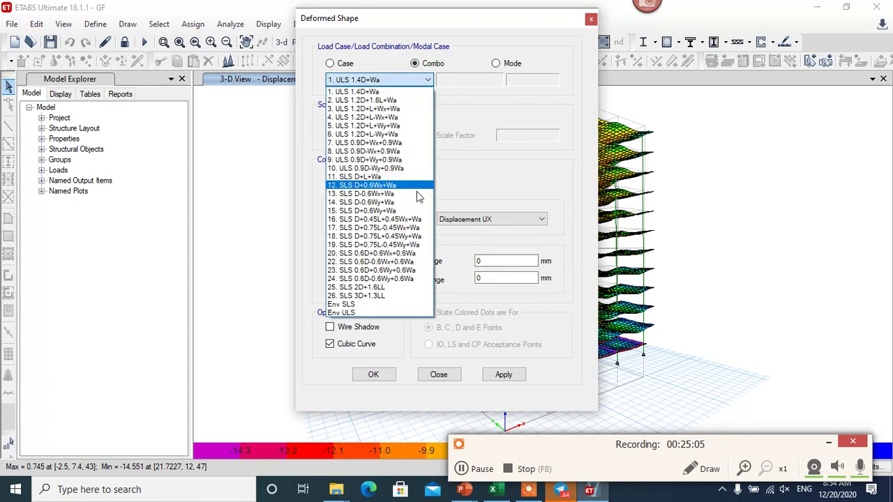
{"action": "left_click", "coordinate": [370, 305]}
{"action": "left_click", "coordinate": [495, 219]}
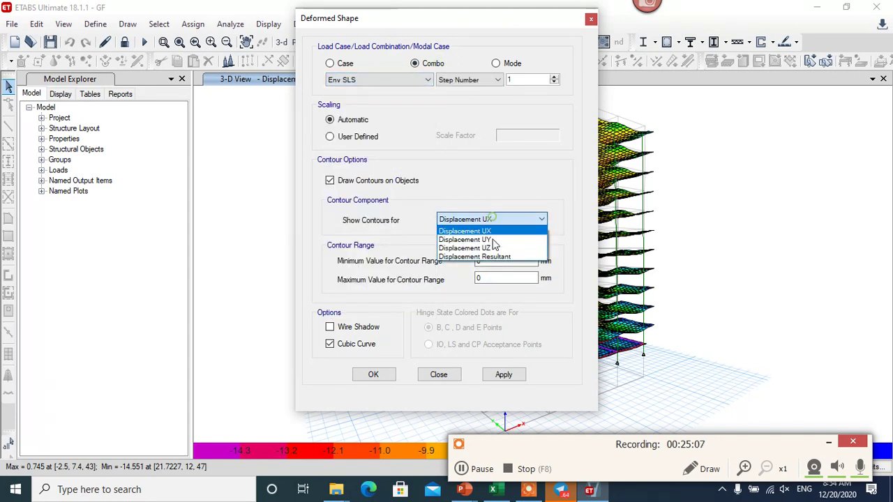
{"action": "left_click", "coordinate": [488, 243]}
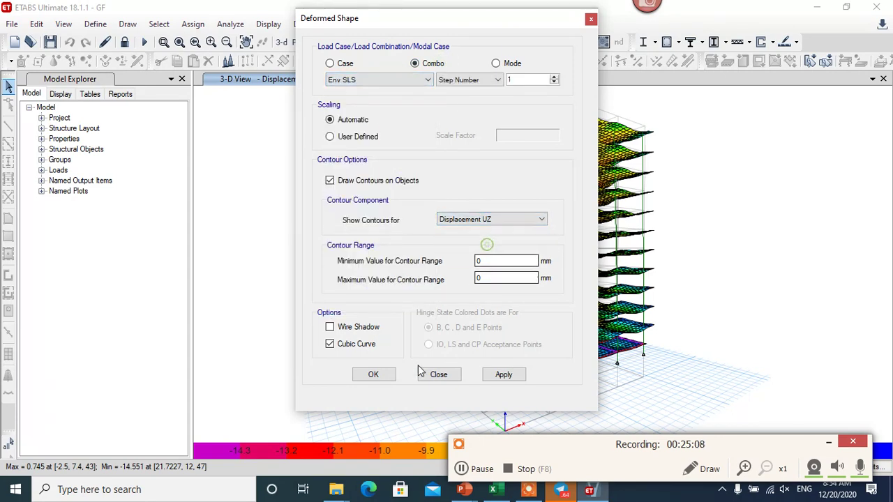
{"action": "left_click", "coordinate": [505, 376]}
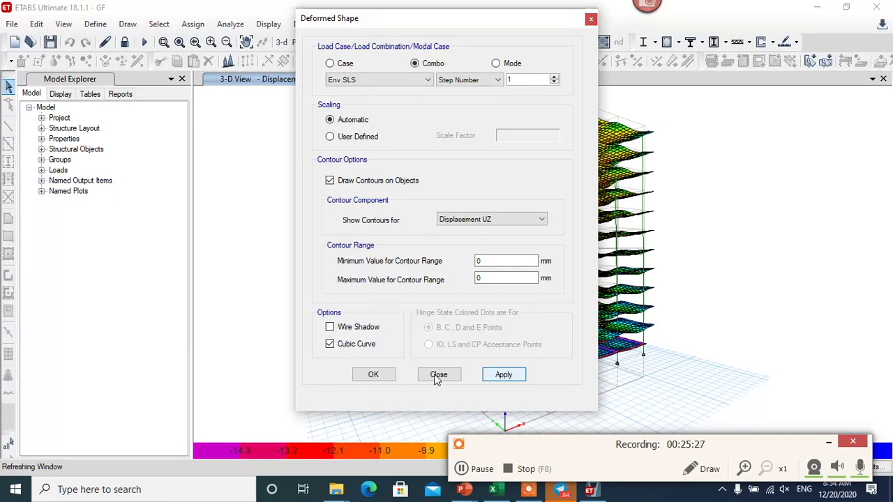
{"action": "left_click", "coordinate": [370, 375]}
{"action": "left_click", "coordinate": [504, 375]}
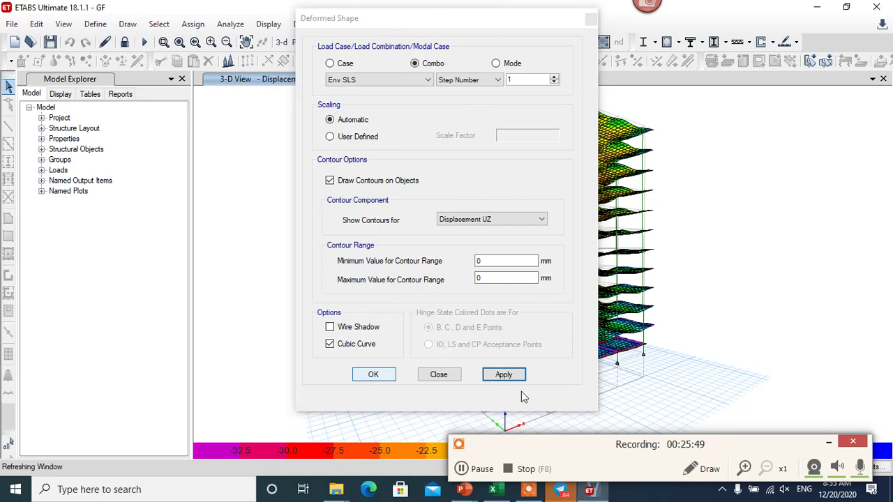
{"action": "left_click", "coordinate": [440, 374]}
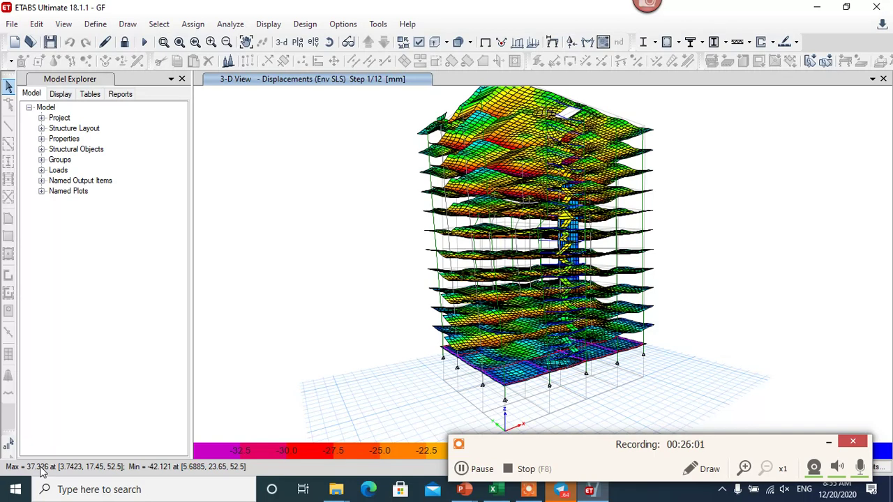
- Inspect the load names and scale factors of combination 12. SLS D+0.6Wx+Wa, and close its data without changes
{"action": "left_click", "coordinate": [95, 24]}
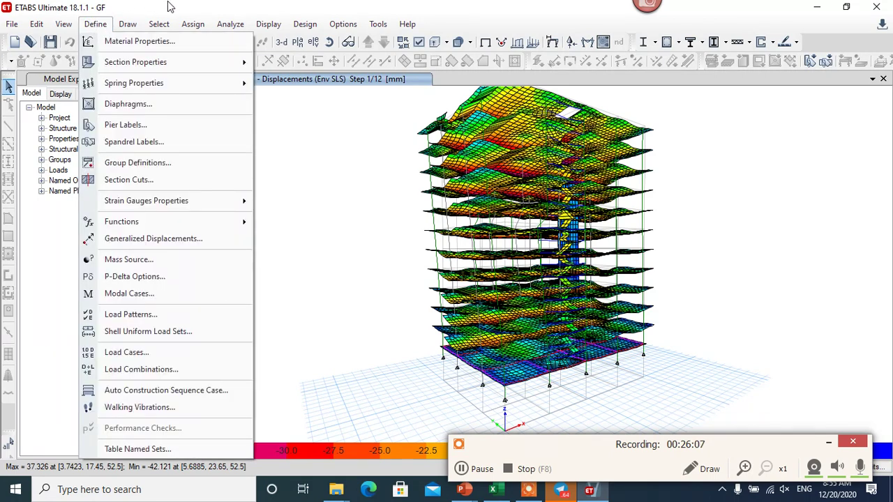
{"action": "mouse_move", "coordinate": [64, 23]}
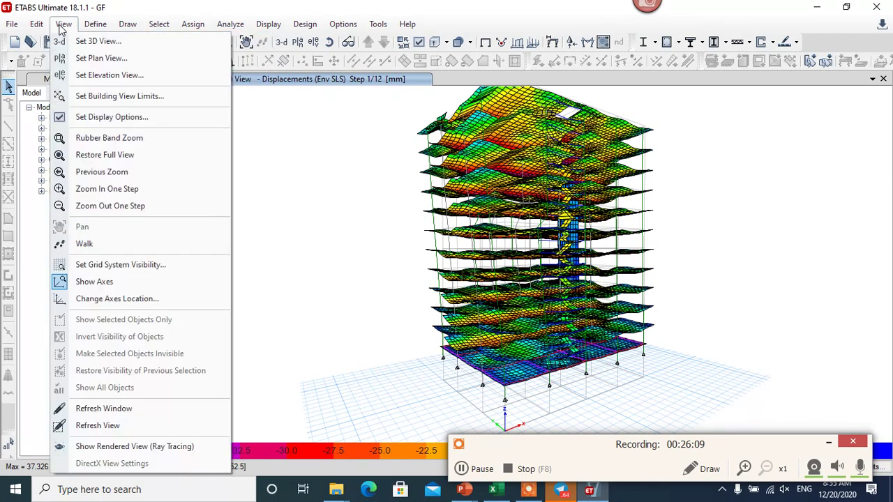
{"action": "mouse_move", "coordinate": [95, 23]}
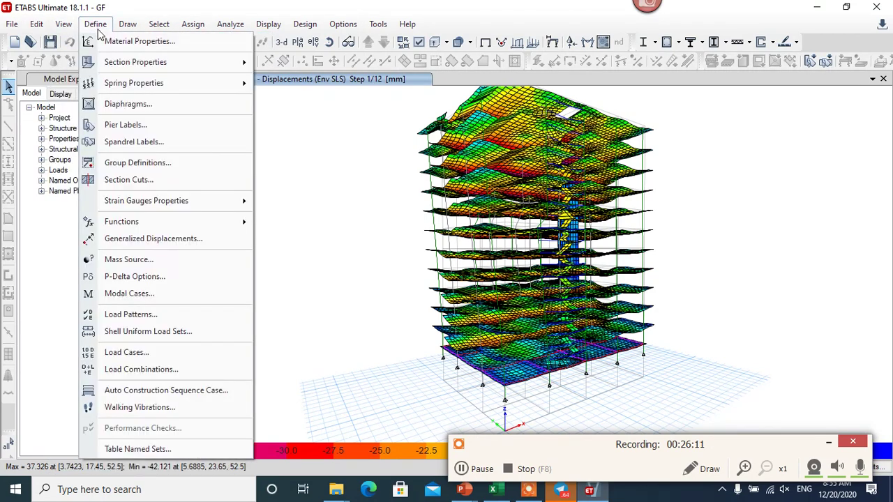
{"action": "left_click", "coordinate": [153, 369]}
{"action": "scroll", "coordinate": [356, 248], "scroll_direction": "down", "scroll_amount": 2}
{"action": "scroll", "coordinate": [356, 248], "scroll_direction": "down", "scroll_amount": 3}
{"action": "scroll", "coordinate": [391, 247], "scroll_direction": "up", "scroll_amount": 3}
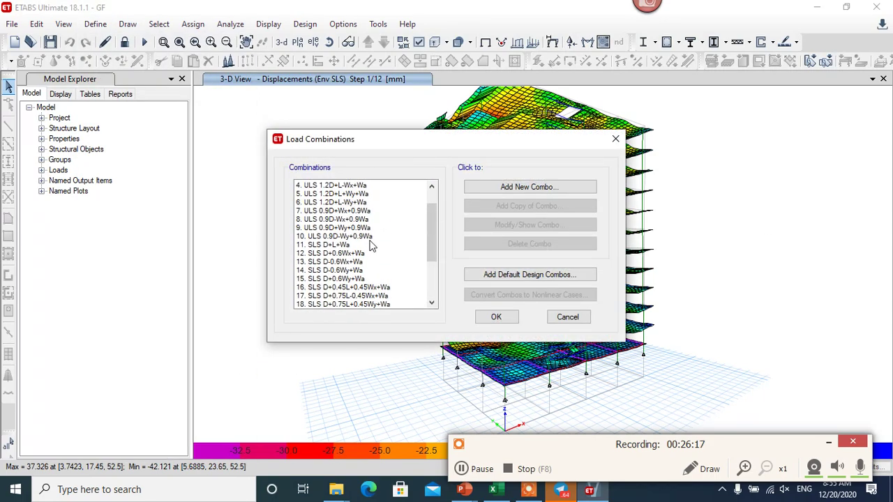
{"action": "mouse_move", "coordinate": [435, 235]}
{"action": "left_mouse_down"}
{"action": "mouse_move", "coordinate": [437, 221]}
{"action": "mouse_move", "coordinate": [451, 252]}
{"action": "left_mouse_up"}
{"action": "mouse_move", "coordinate": [365, 249]}
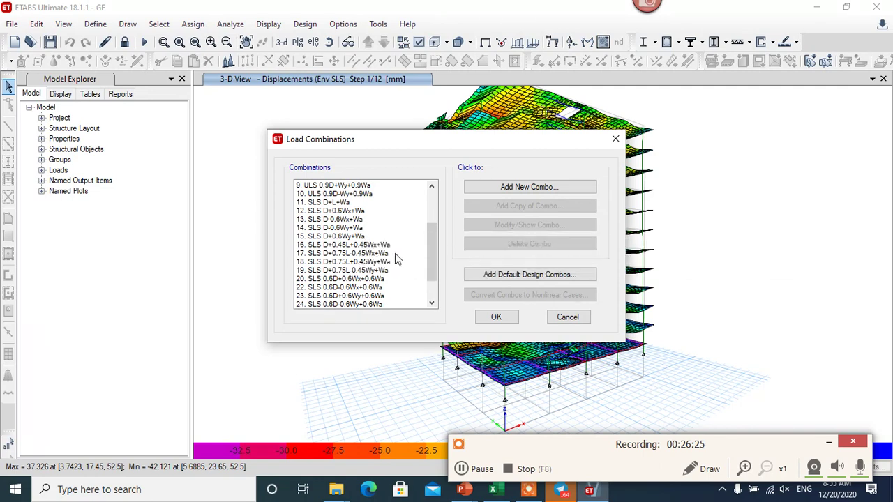
{"action": "left_click", "coordinate": [335, 211]}
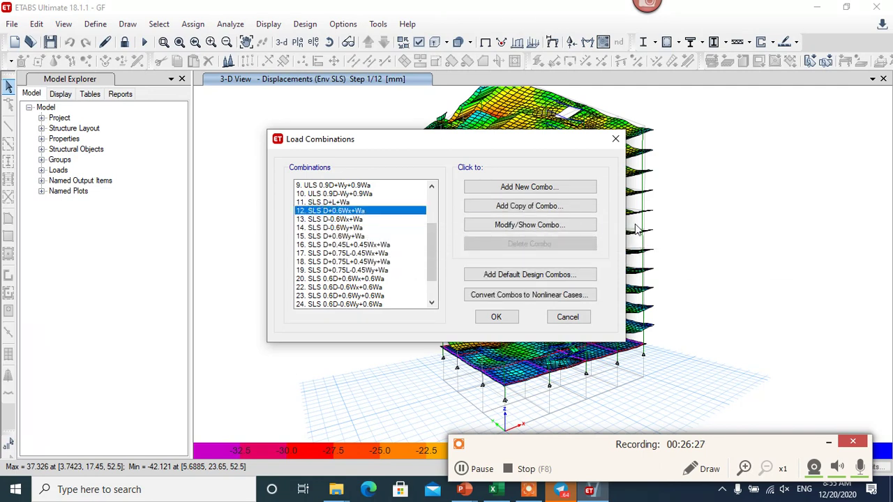
{"action": "left_click", "coordinate": [548, 225]}
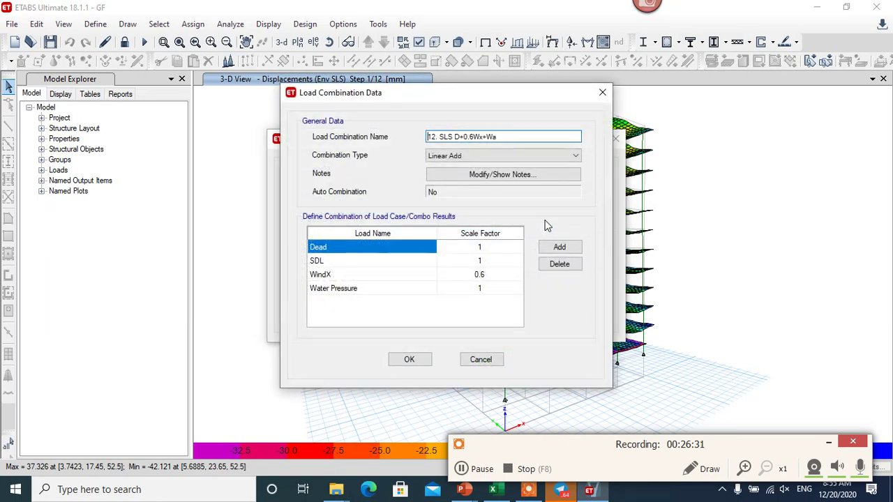
{"action": "left_click", "coordinate": [602, 92]}
- Review the full list of ULS and SLS load combinations down to Env SLS and Env ULS
{"action": "scroll", "coordinate": [378, 233], "scroll_direction": "up", "scroll_amount": 2}
{"action": "scroll", "coordinate": [376, 239], "scroll_direction": "up", "scroll_amount": 2}
{"action": "scroll", "coordinate": [375, 243], "scroll_direction": "down", "scroll_amount": 4}
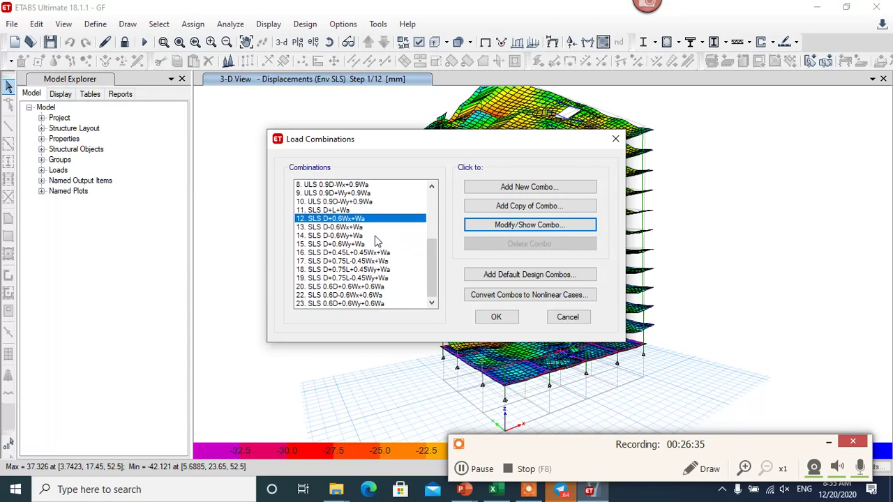
{"action": "scroll", "coordinate": [375, 242], "scroll_direction": "up", "scroll_amount": 2}
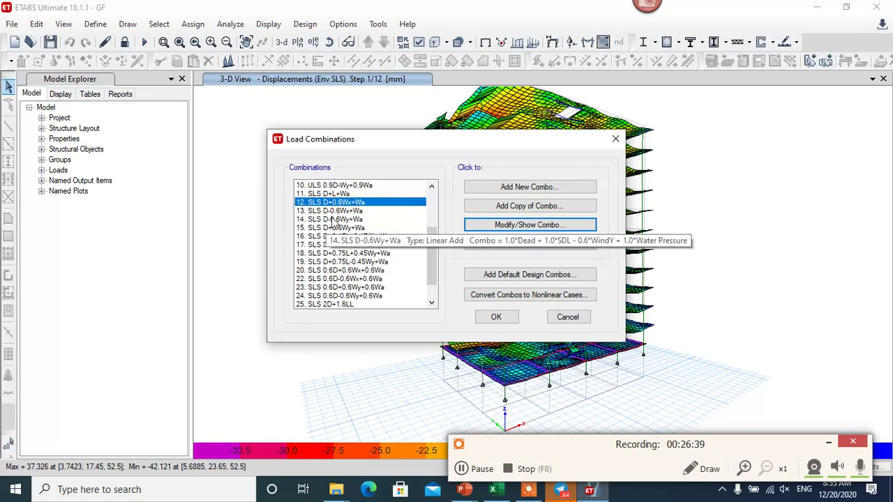
{"action": "scroll", "coordinate": [342, 222], "scroll_direction": "up", "scroll_amount": 3}
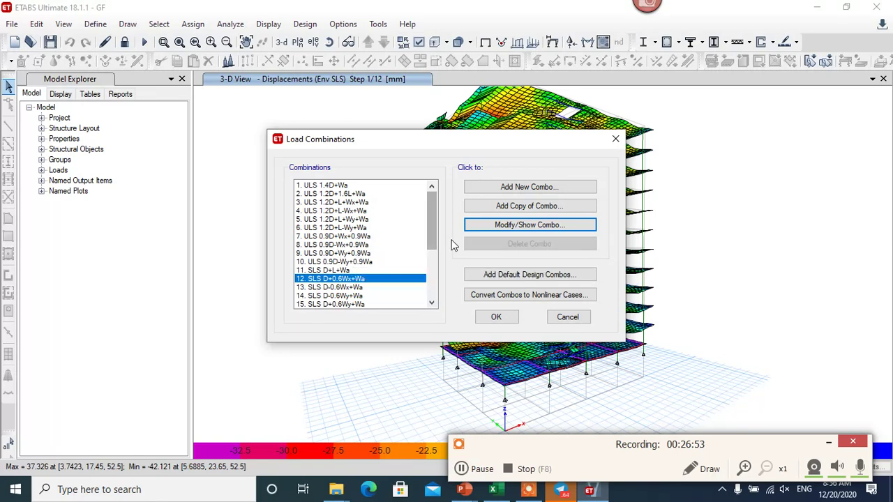
{"action": "scroll", "coordinate": [357, 271], "scroll_direction": "down", "scroll_amount": 4}
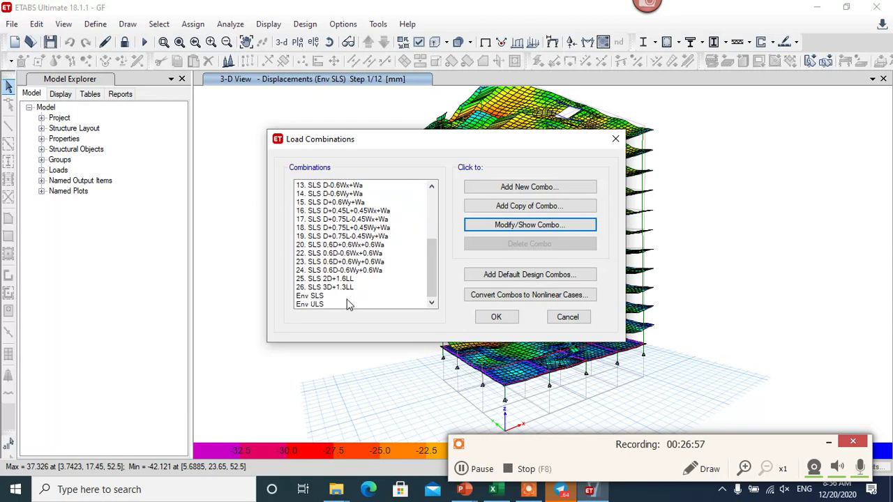
- Inspect the load combinations and scale factors enveloped in Env SLS, and close its data without changes
{"action": "left_click", "coordinate": [314, 305]}
{"action": "left_click", "coordinate": [319, 296]}
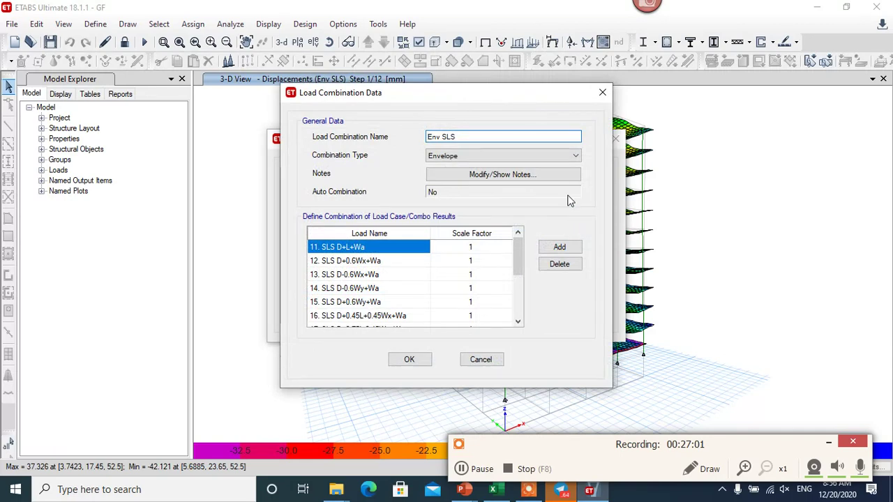
{"action": "scroll", "coordinate": [506, 279], "scroll_direction": "down", "scroll_amount": 3}
{"action": "scroll", "coordinate": [490, 263], "scroll_direction": "up", "scroll_amount": 3}
{"action": "scroll", "coordinate": [490, 264], "scroll_direction": "down", "scroll_amount": 3}
{"action": "scroll", "coordinate": [490, 264], "scroll_direction": "up", "scroll_amount": 3}
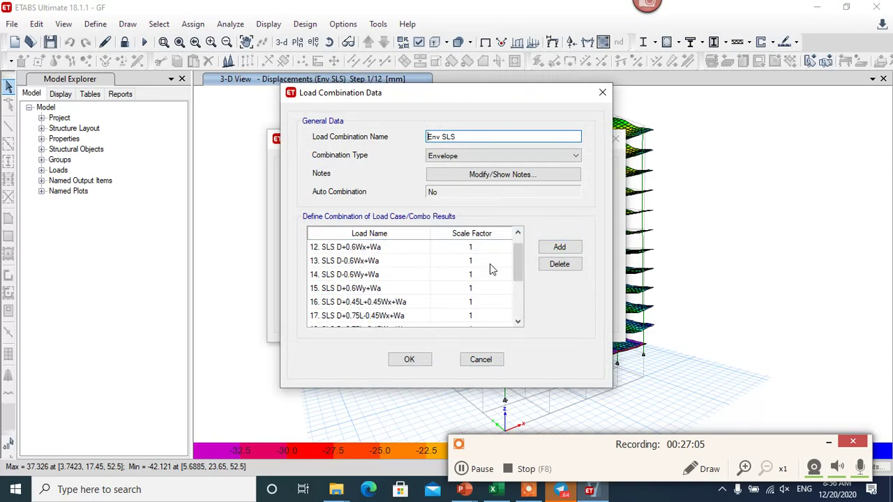
{"action": "scroll", "coordinate": [490, 264], "scroll_direction": "up", "scroll_amount": 1}
{"action": "scroll", "coordinate": [490, 264], "scroll_direction": "down", "scroll_amount": 3}
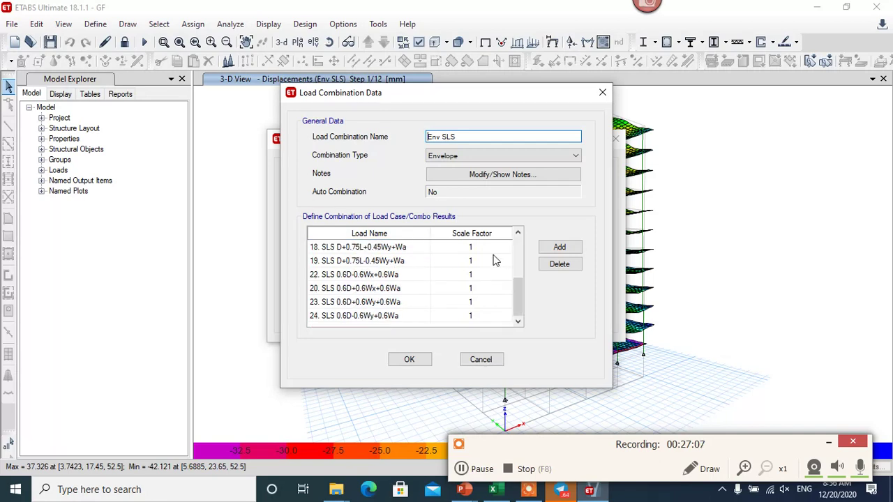
{"action": "left_click", "coordinate": [603, 91]}
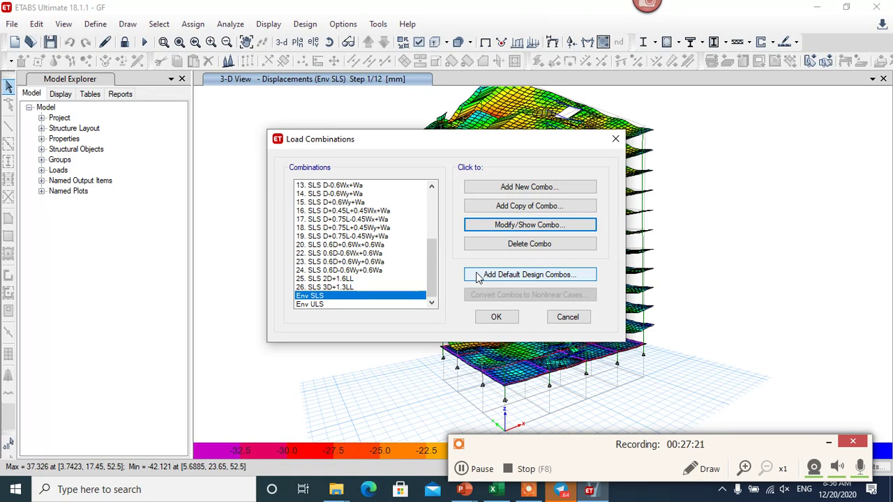
- Review the ULS combinations in the list, highlighting 10. ULS 0.9D-Wy+0.9Wa and 9. ULS 0.9D+Wy+0.9Wa, and close the list without changes
{"action": "scroll", "coordinate": [391, 237], "scroll_direction": "up", "scroll_amount": 5}
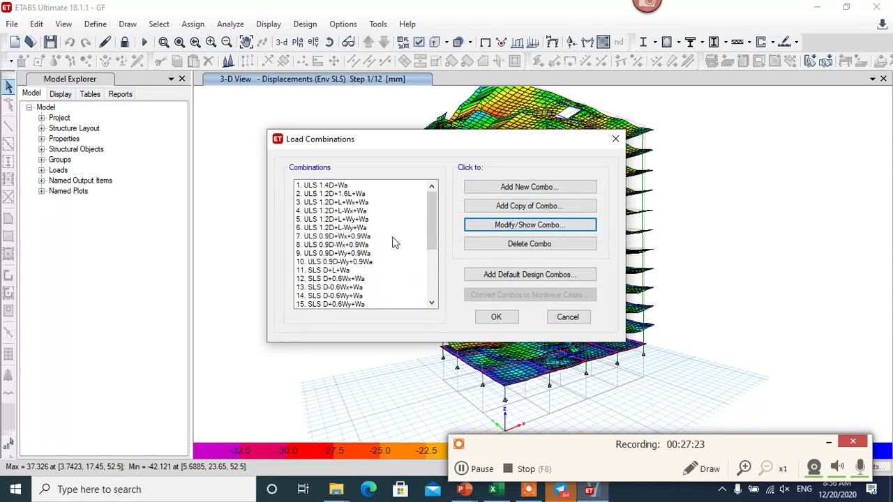
{"action": "left_click", "coordinate": [353, 263]}
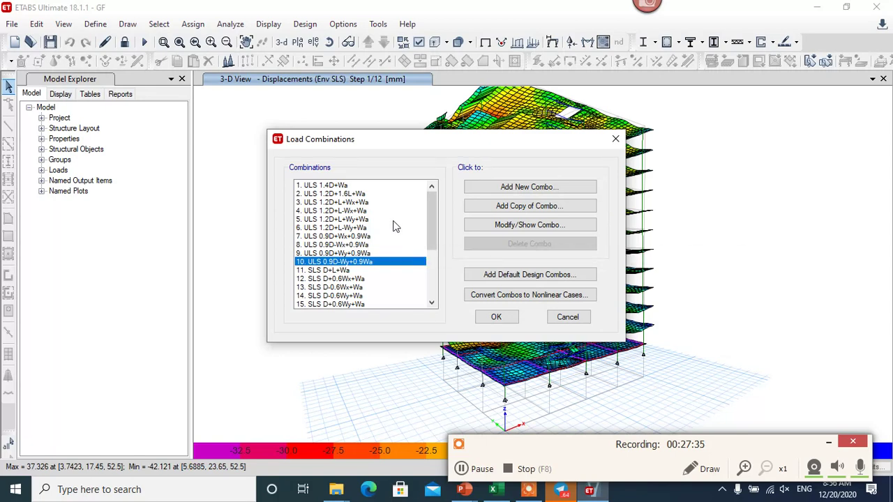
{"action": "left_click", "coordinate": [376, 236]}
{"action": "left_click", "coordinate": [367, 252]}
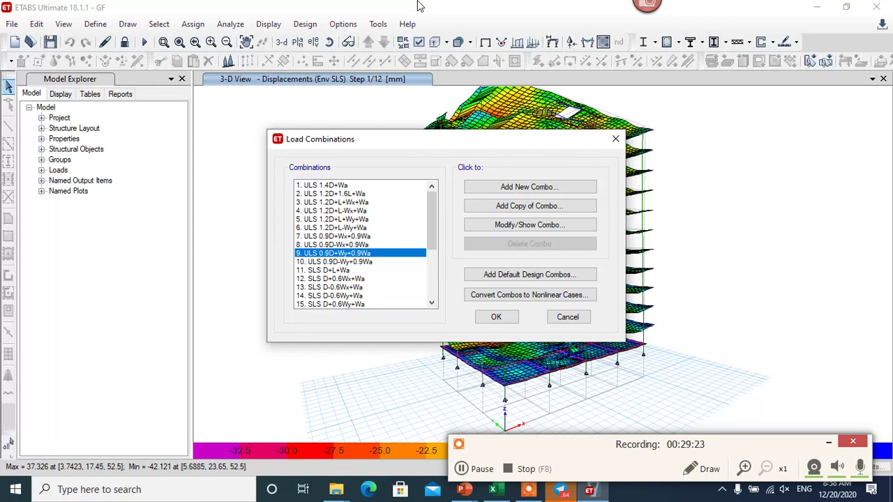
{"action": "left_click", "coordinate": [615, 139]}
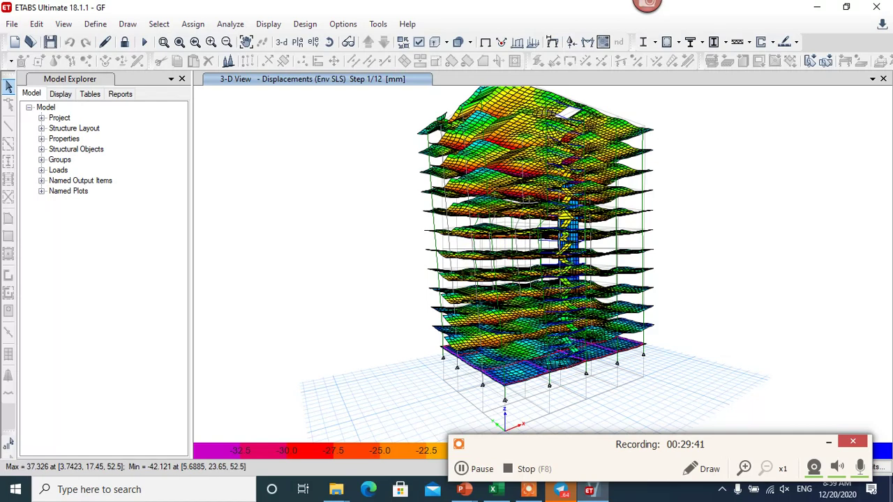
- Reopen the load combinations list, examine the entries 25. SLS 2D+1.6LL and 26. SLS 3D+1.3LL, and cancel without changes
{"action": "right_click", "coordinate": [595, 271]}
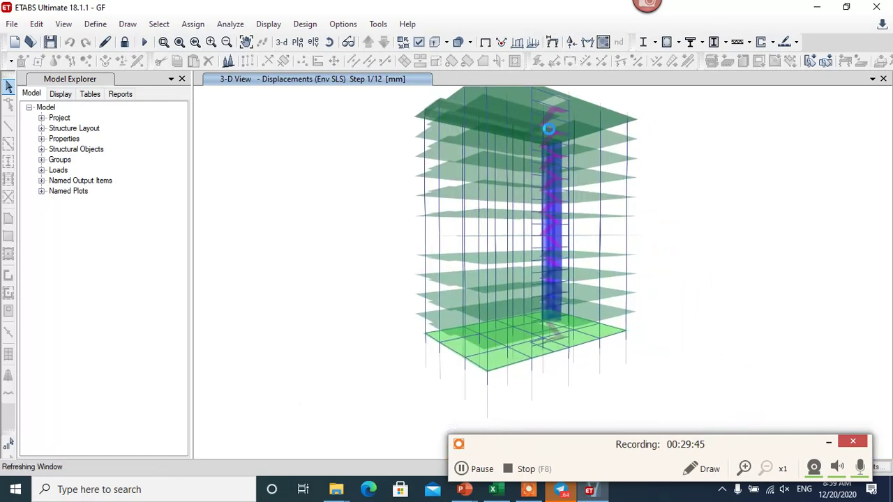
{"action": "mouse_move", "coordinate": [539, 131]}
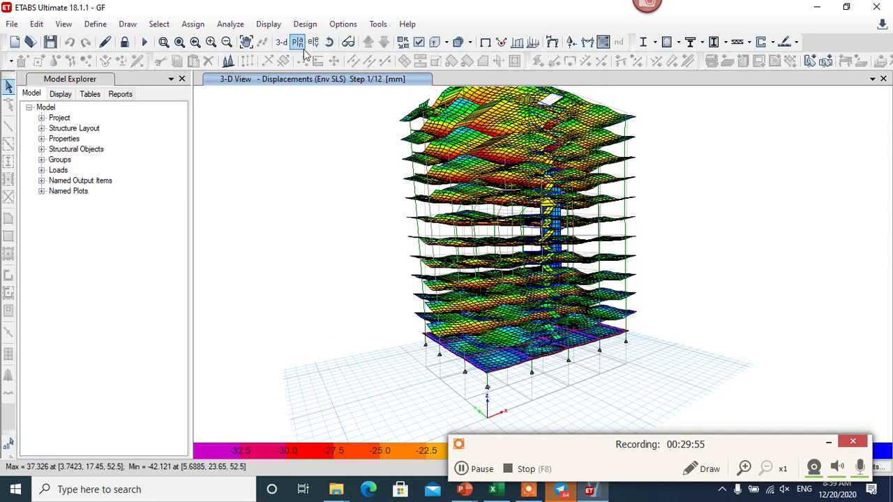
{"action": "left_click", "coordinate": [103, 23]}
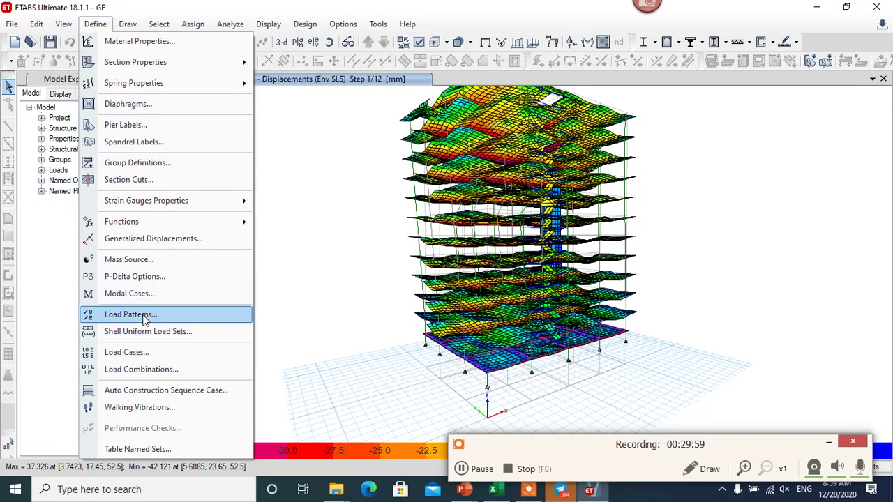
{"action": "left_click", "coordinate": [143, 370]}
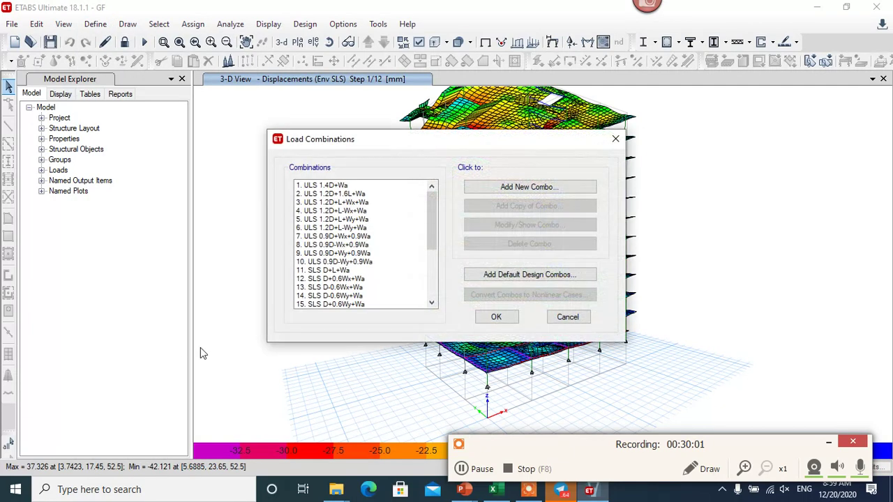
{"action": "scroll", "coordinate": [356, 276], "scroll_direction": "down", "scroll_amount": 4}
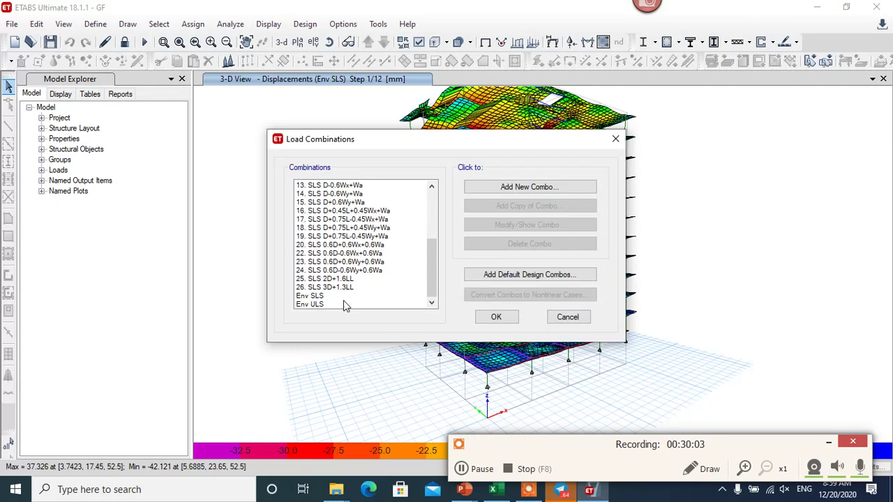
{"action": "left_click", "coordinate": [345, 280]}
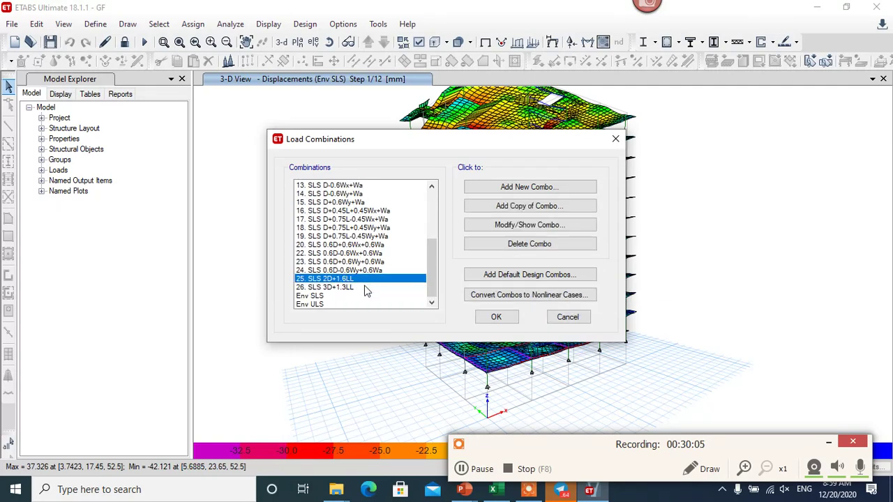
{"action": "left_click", "coordinate": [362, 287]}
{"action": "left_click", "coordinate": [357, 280]}
{"action": "scroll", "coordinate": [357, 287], "scroll_direction": "up", "scroll_amount": 2}
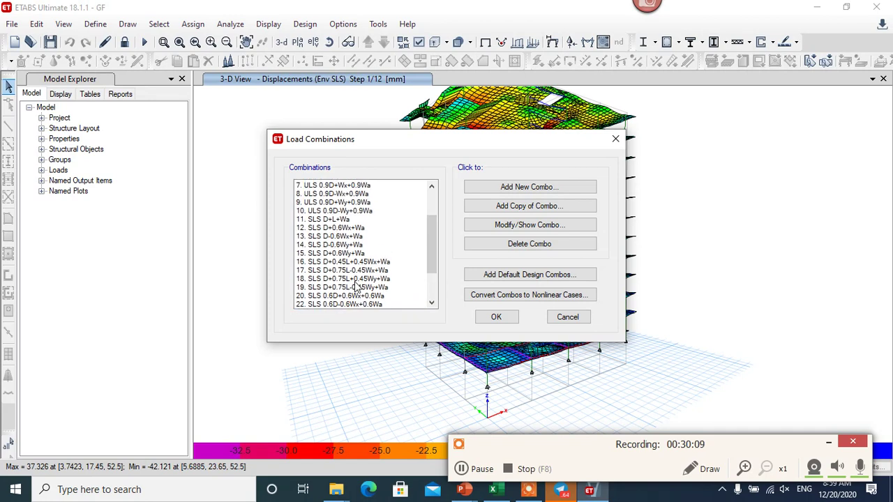
{"action": "scroll", "coordinate": [358, 287], "scroll_direction": "down", "scroll_amount": 2}
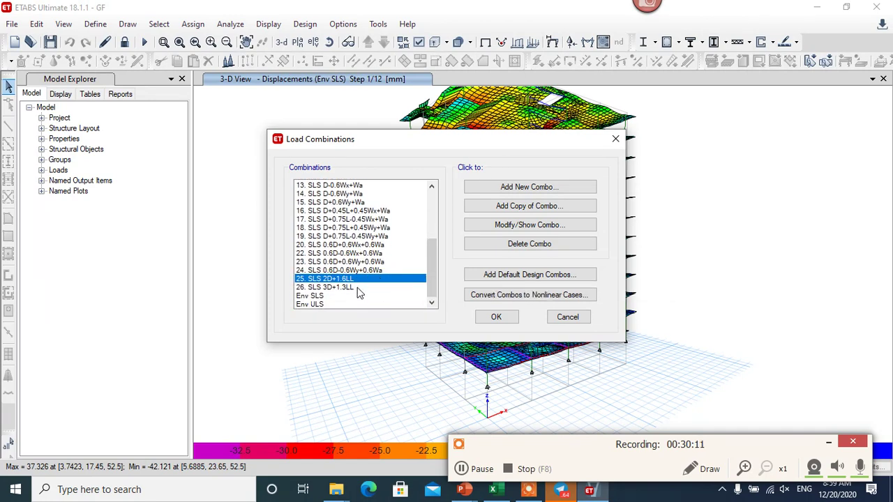
{"action": "left_click", "coordinate": [360, 287]}
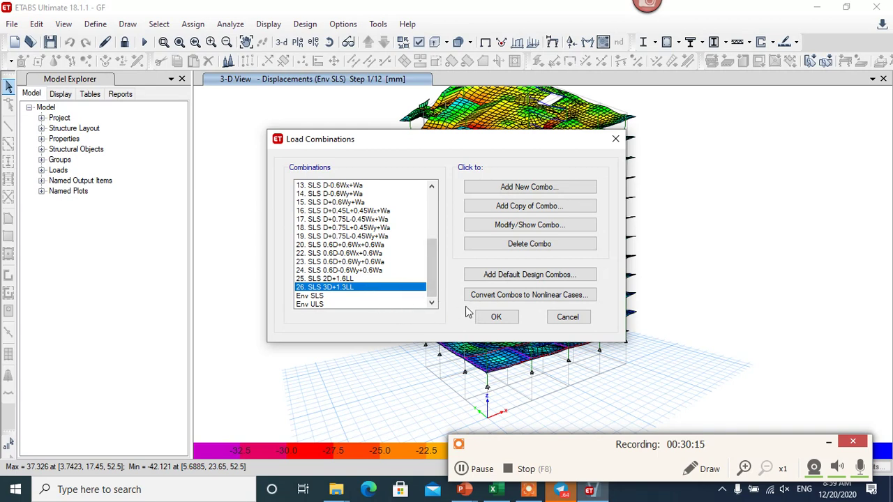
{"action": "left_click", "coordinate": [568, 318]}
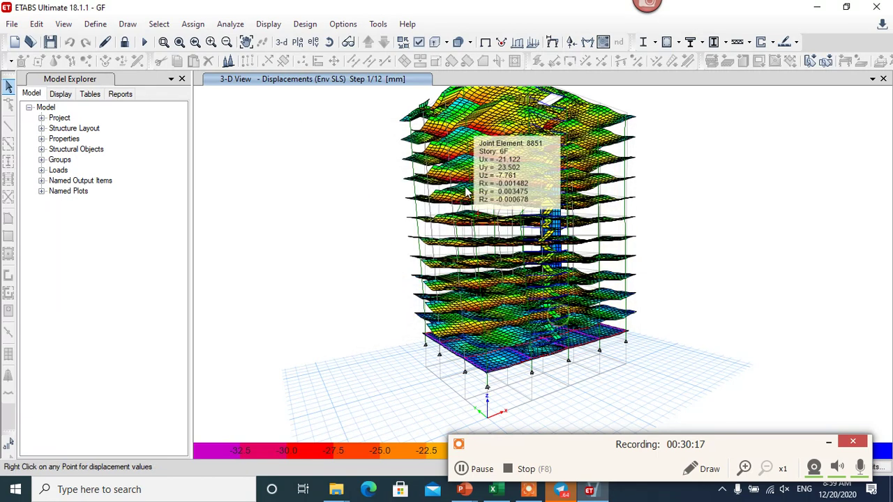
- Display the deformed shape for combination 26. SLS 3D+1.3LL with contours of Displacement UZ
{"action": "left_click", "coordinate": [299, 44]}
{"action": "left_click", "coordinate": [561, 79]}
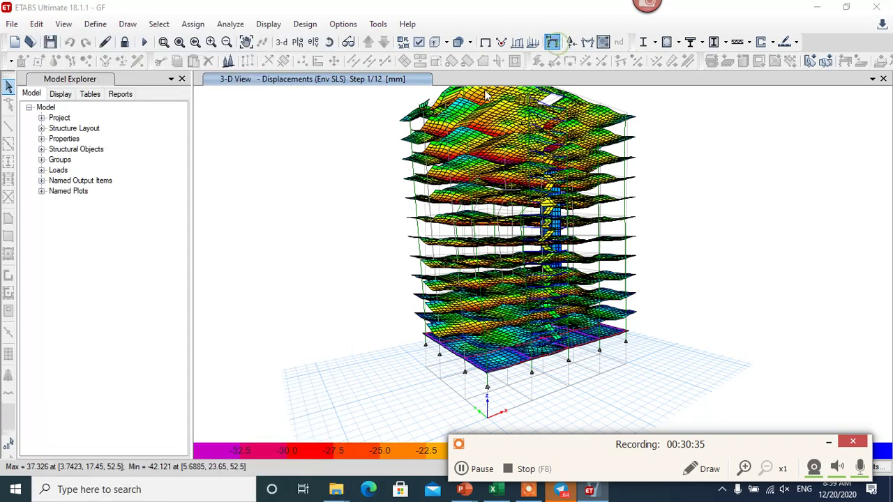
{"action": "left_click", "coordinate": [552, 44]}
{"action": "left_click", "coordinate": [369, 80]}
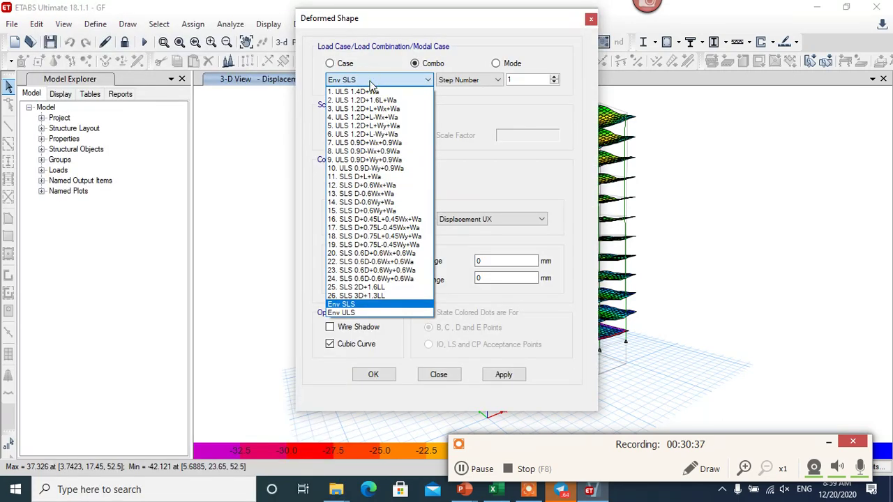
{"action": "left_click", "coordinate": [362, 295]}
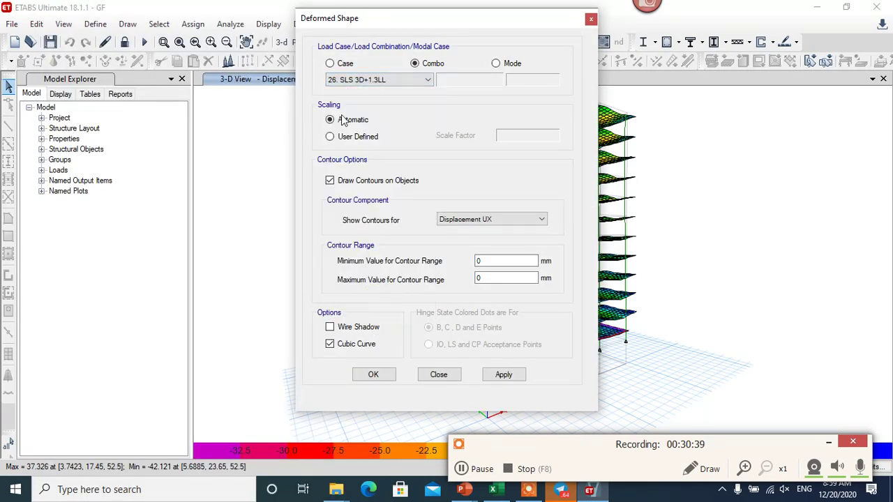
{"action": "left_click", "coordinate": [492, 219]}
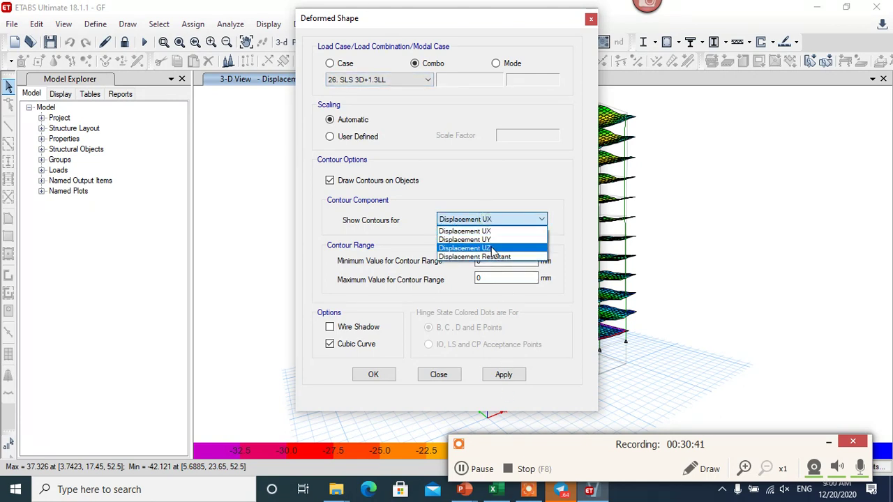
{"action": "left_click", "coordinate": [490, 245]}
{"action": "left_click", "coordinate": [506, 374]}
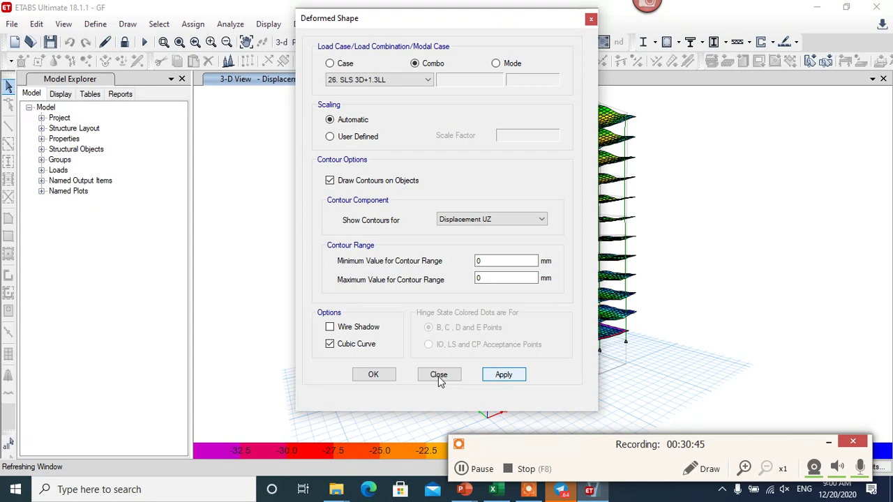
{"action": "left_click", "coordinate": [439, 376]}
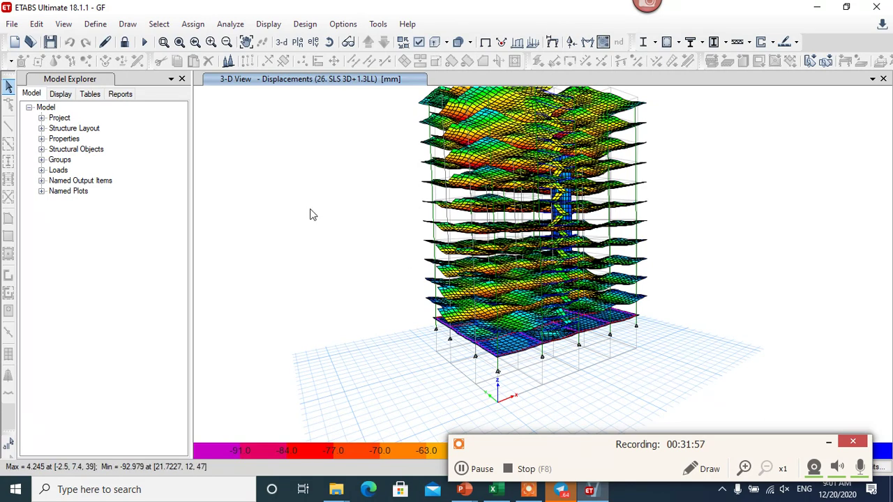
- Show the undeformed building in the 3-D view and orbit it to see the opposite side
{"action": "left_click", "coordinate": [485, 42]}
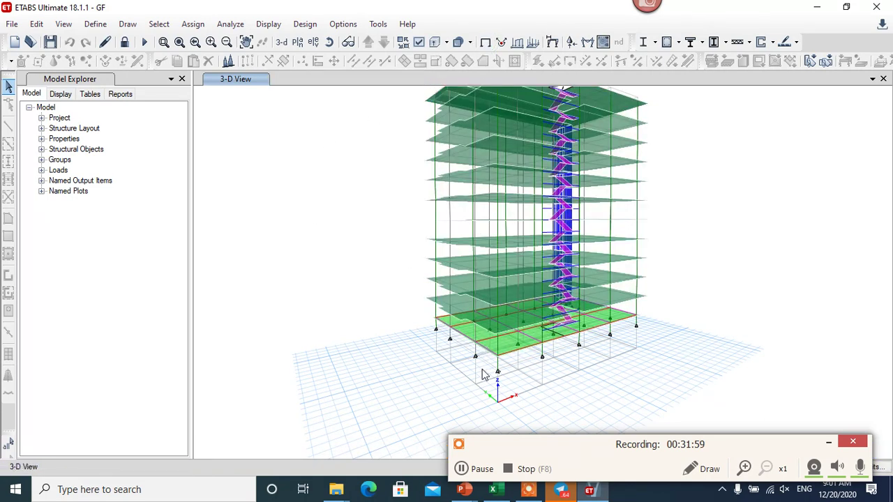
{"action": "middle_click_drag", "start_coordinate": [463, 373], "coordinate": [607, 388], "text": "shift"}
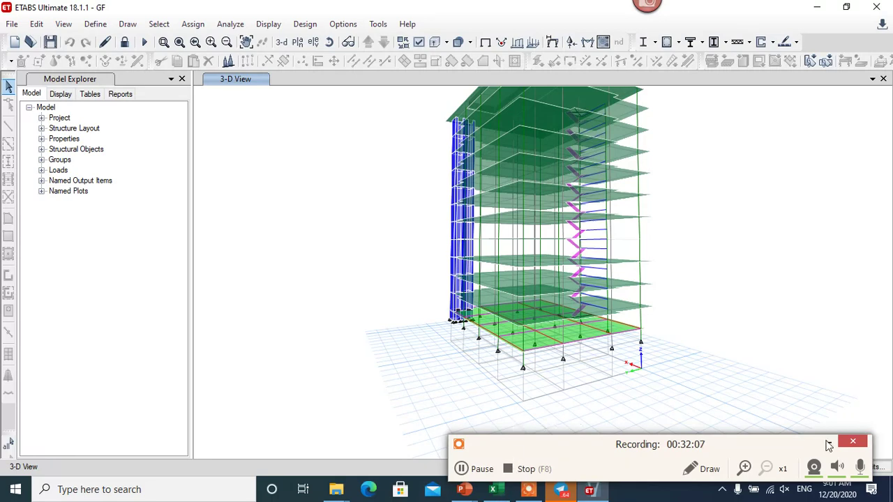
- Switch to the RC STRUCTURE presentation in PowerPoint and review slides 50 to 52 on load combinations, model check and mesh settings
{"action": "left_click", "coordinate": [465, 490]}
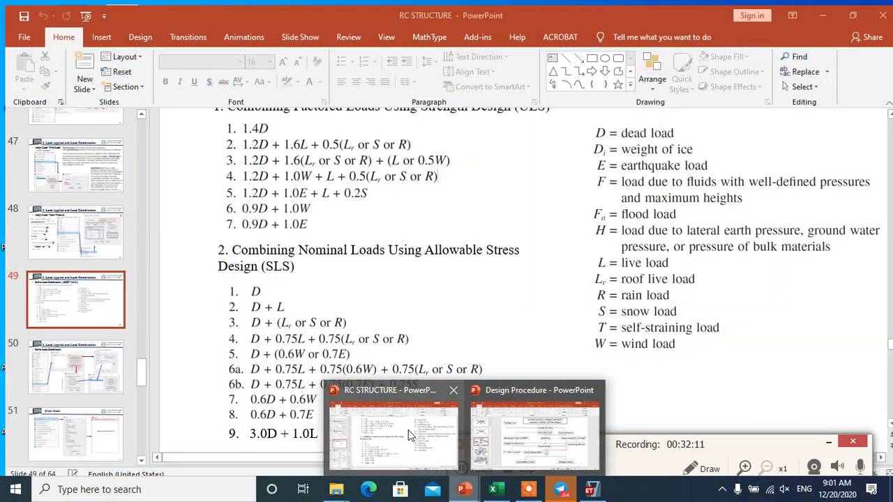
{"action": "left_click", "coordinate": [408, 430]}
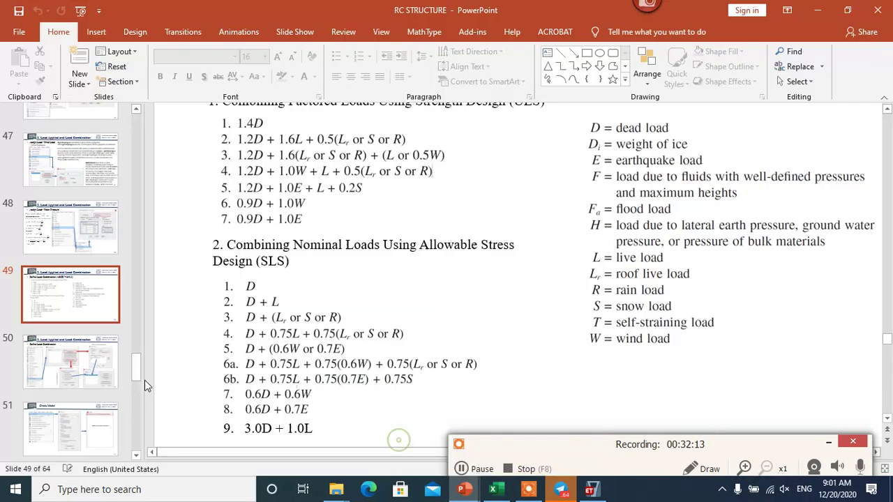
{"action": "left_click", "coordinate": [96, 372]}
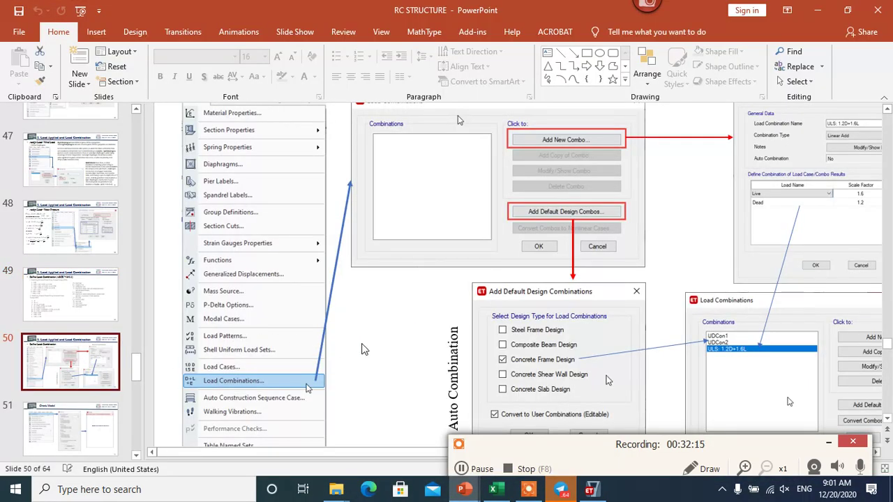
{"action": "scroll", "coordinate": [369, 359], "scroll_direction": "down", "scroll_amount": 5}
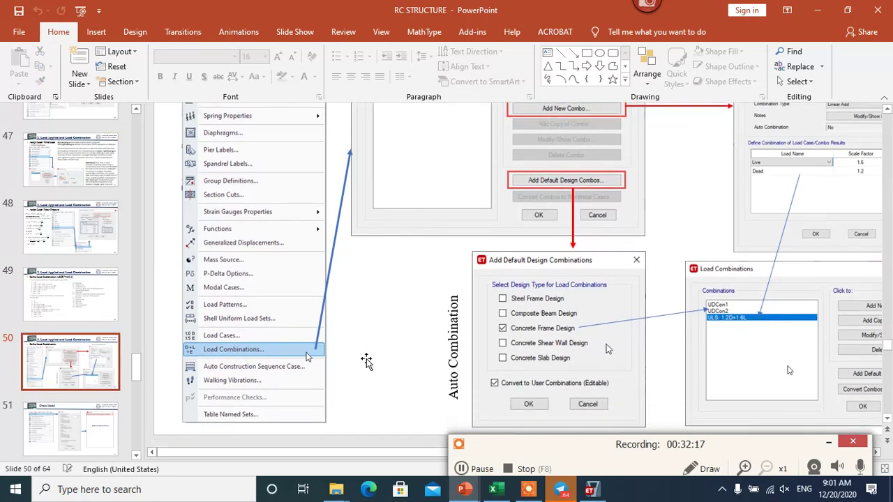
{"action": "scroll", "coordinate": [365, 361], "scroll_direction": "down", "scroll_amount": 3}
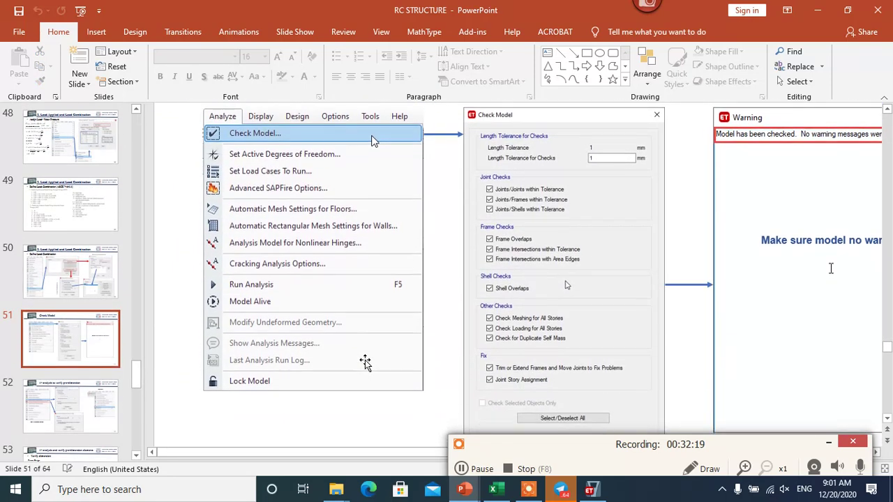
{"action": "scroll", "coordinate": [365, 362], "scroll_direction": "down", "scroll_amount": 4}
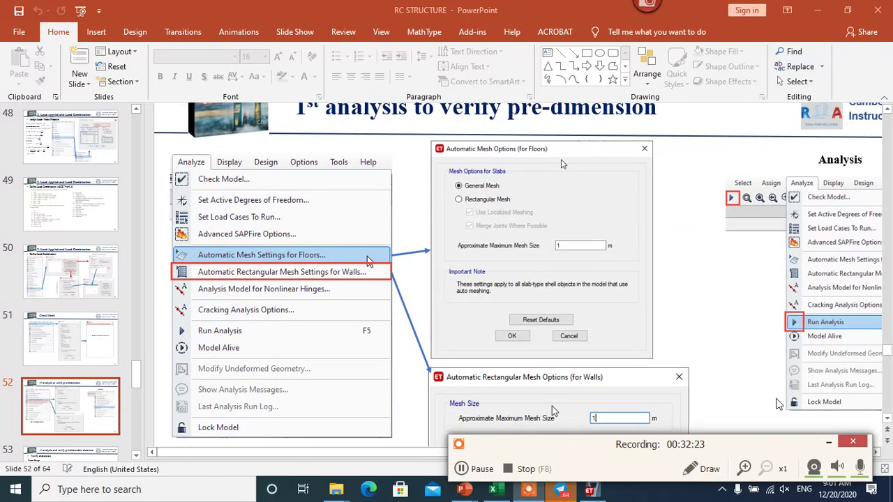
- Start the slide show from slide 52, "1st analysis to verify pre-dimension", and advance to the "3. Verify Serviceability" slide
{"action": "left_click", "coordinate": [828, 443]}
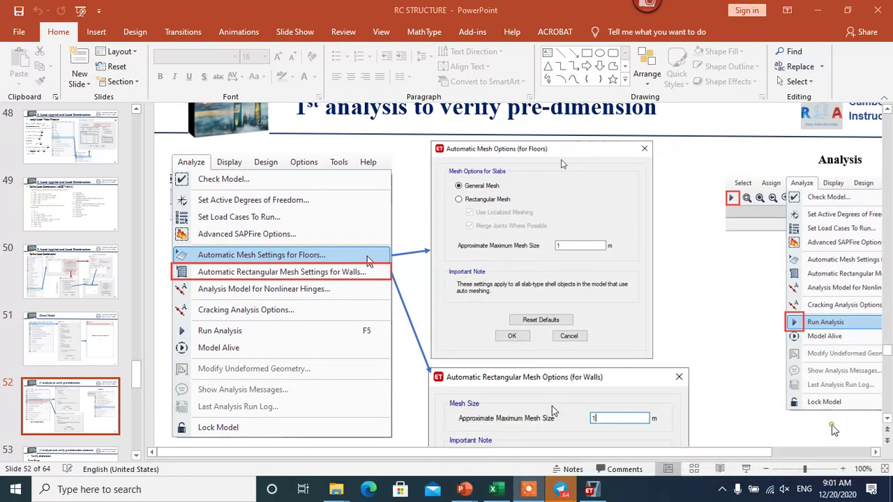
{"action": "left_click", "coordinate": [746, 469]}
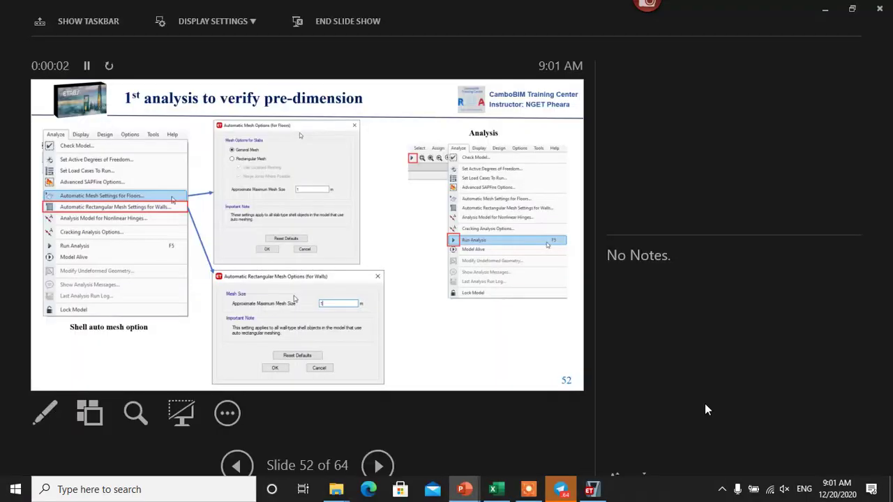
{"action": "key", "text": "Right"}
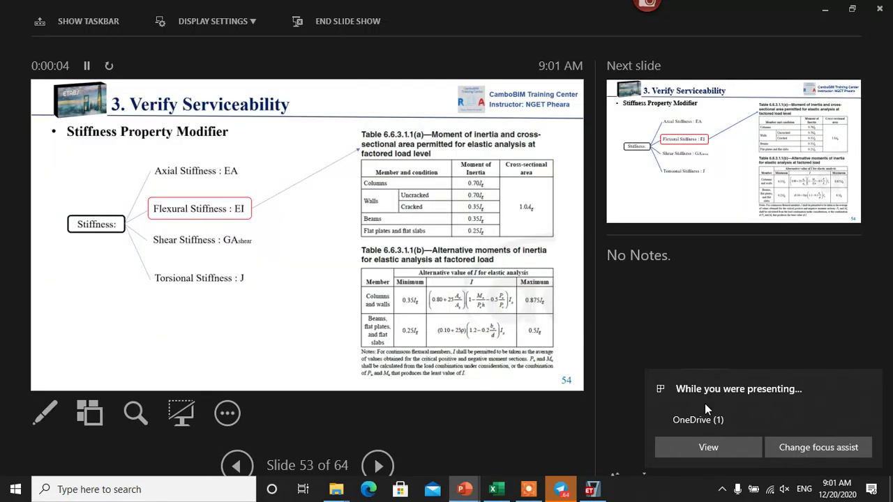
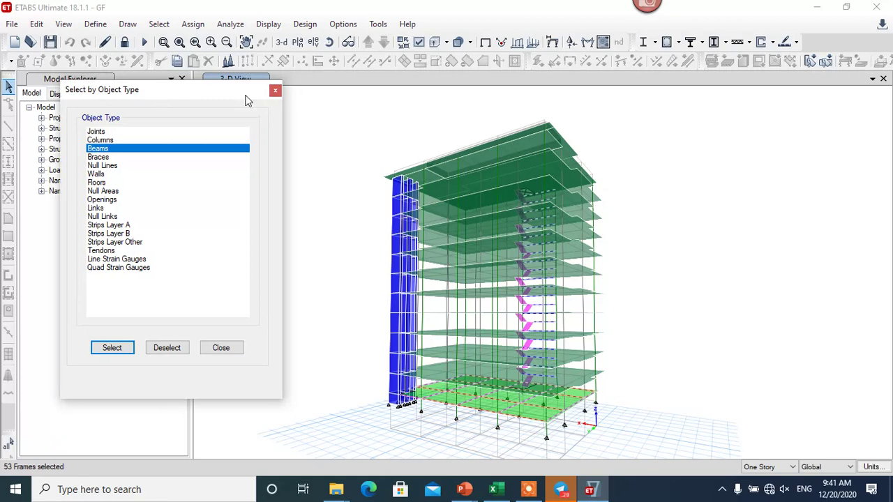
- Unlock the model so that frame assignments can be edited
{"action": "left_click", "coordinate": [202, 31]}
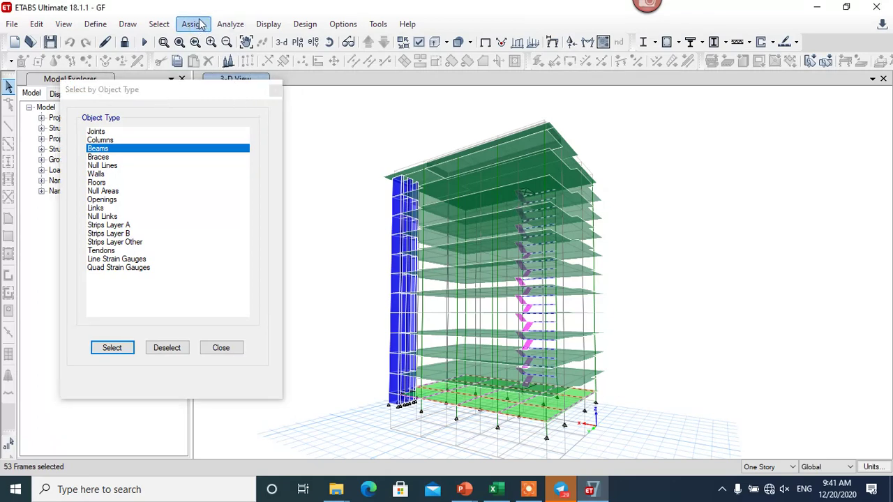
{"action": "left_click", "coordinate": [195, 23]}
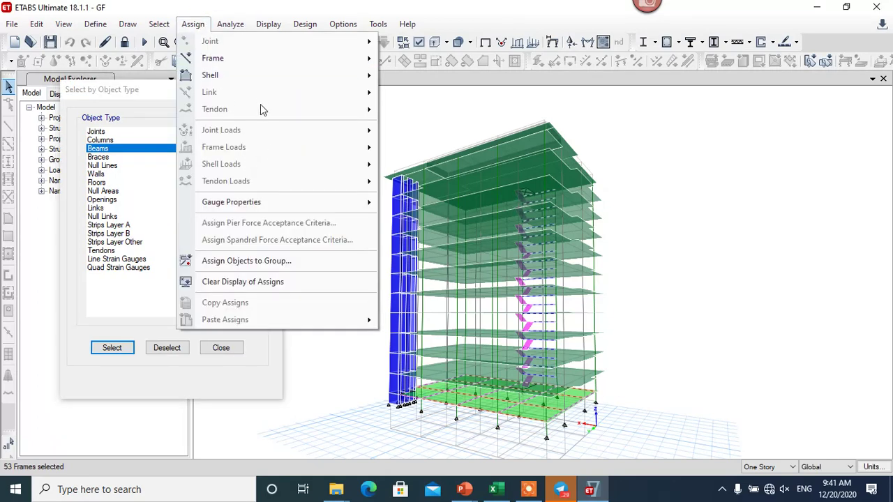
{"action": "mouse_move", "coordinate": [261, 61]}
{"action": "left_click", "coordinate": [129, 42]}
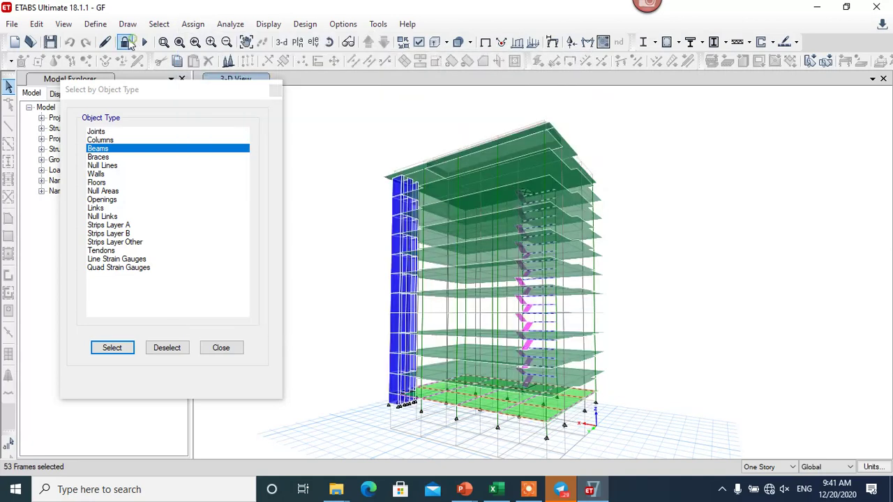
{"action": "left_click", "coordinate": [130, 42]}
{"action": "left_click", "coordinate": [466, 294]}
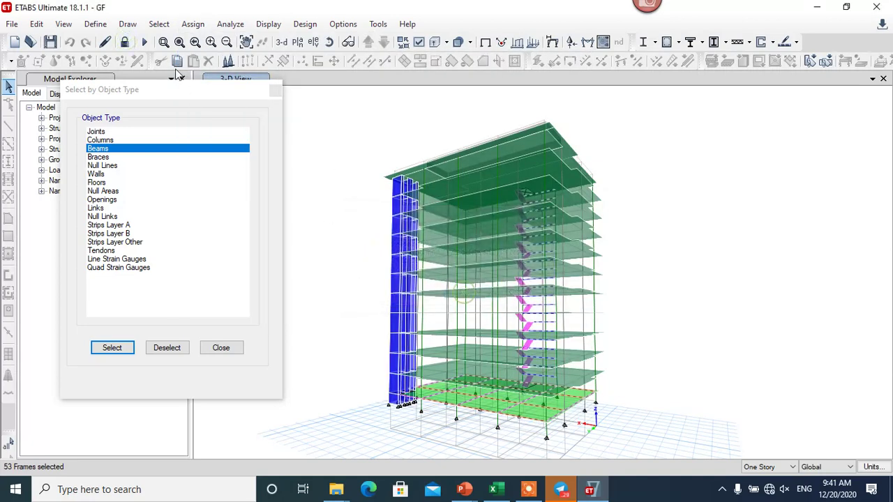
- Open the frame property modifiers assignment for the selected beams
{"action": "left_click", "coordinate": [193, 24]}
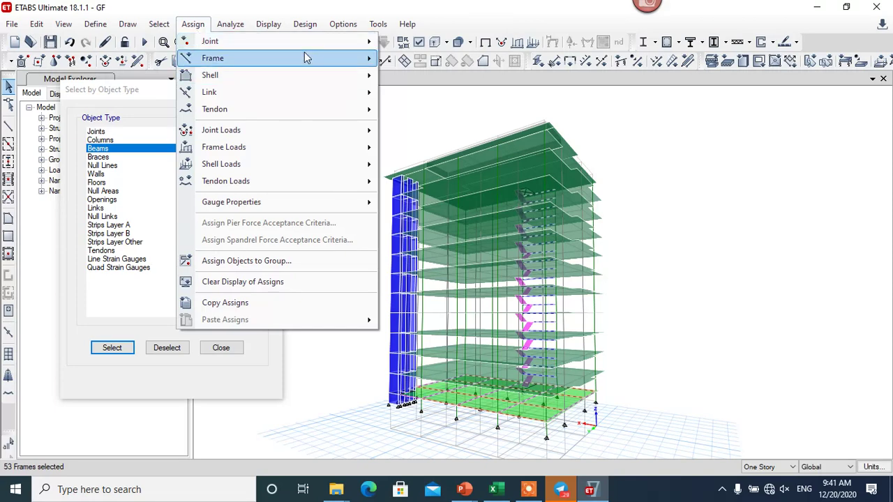
{"action": "mouse_move", "coordinate": [304, 58]}
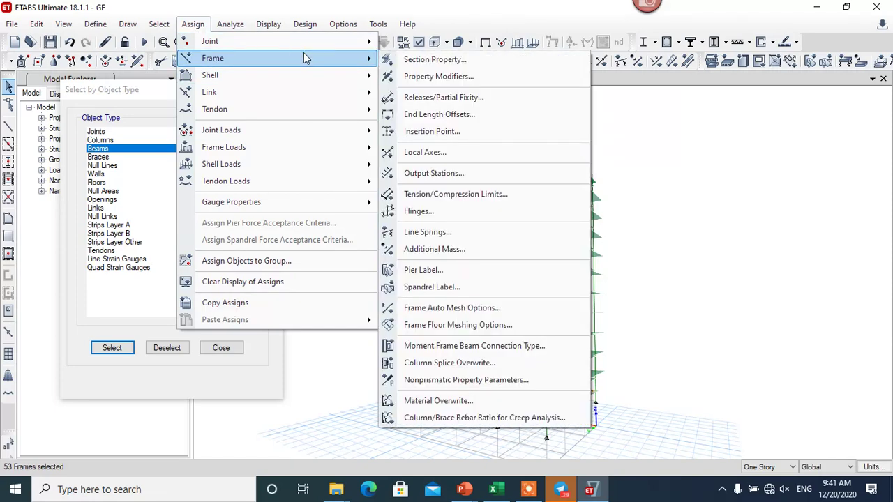
{"action": "left_click", "coordinate": [448, 77]}
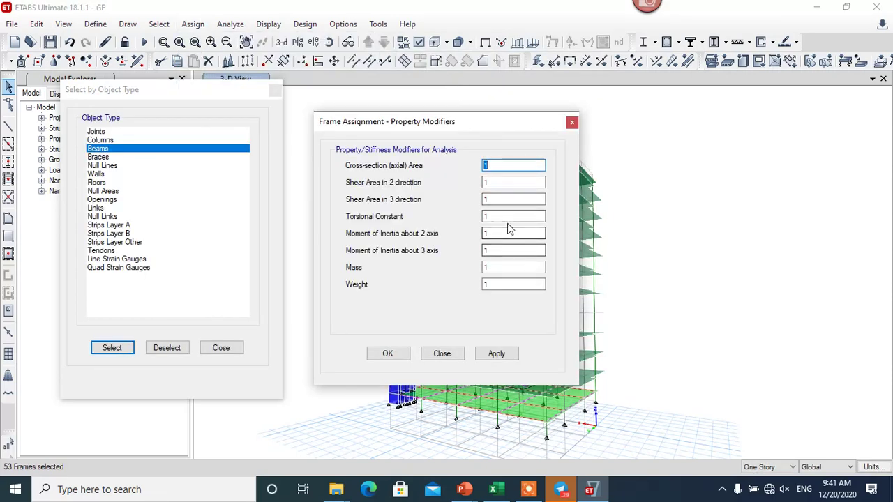
{"action": "left_click", "coordinate": [501, 233]}
{"action": "left_click", "coordinate": [499, 250]}
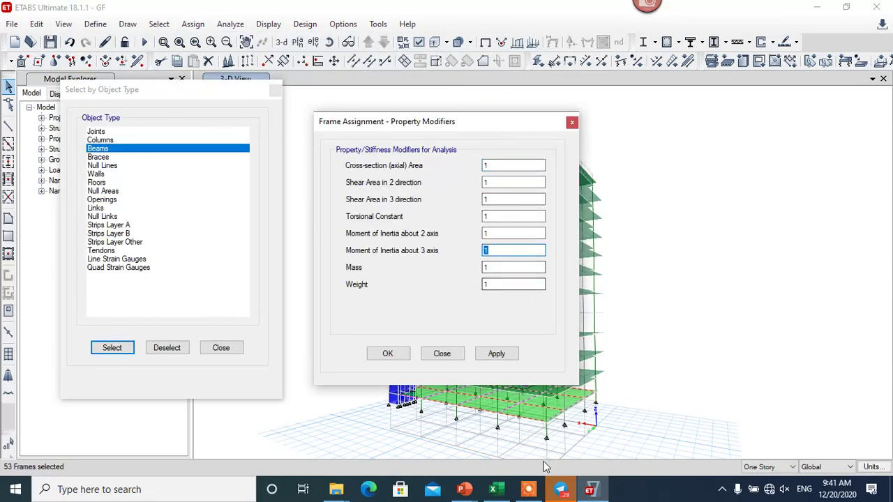
{"action": "left_click", "coordinate": [493, 490]}
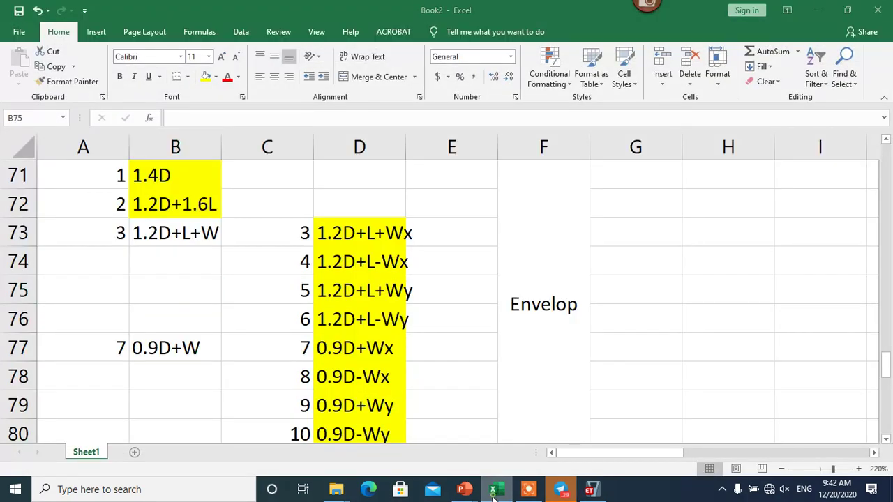
{"action": "left_click", "coordinate": [493, 490]}
{"action": "mouse_move", "coordinate": [464, 491]}
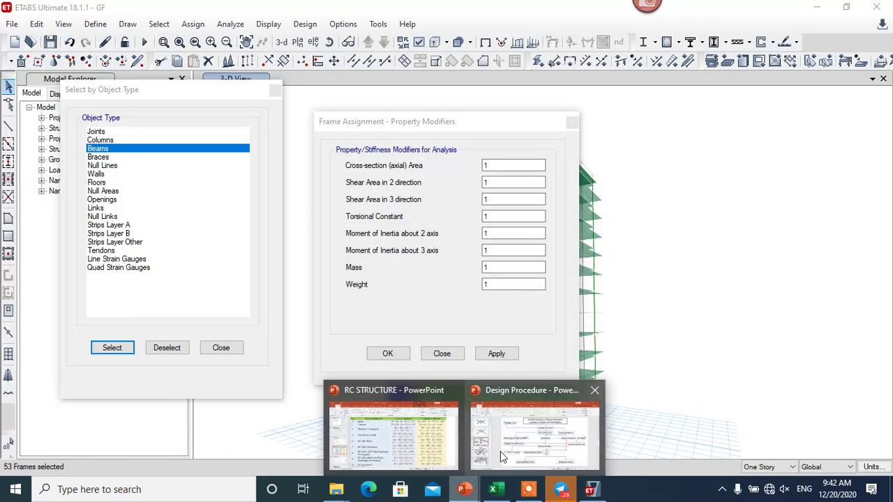
{"action": "mouse_move", "coordinate": [418, 452]}
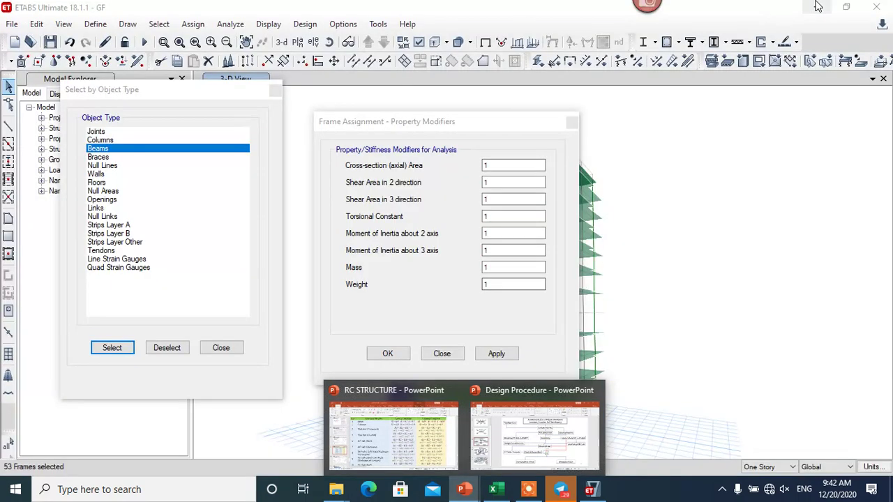
- Assign modifiers of 0.35 to the selected beams for the torsional constant and the moments of inertia about the 2 and 3 axes
{"action": "left_click", "coordinate": [505, 250]}
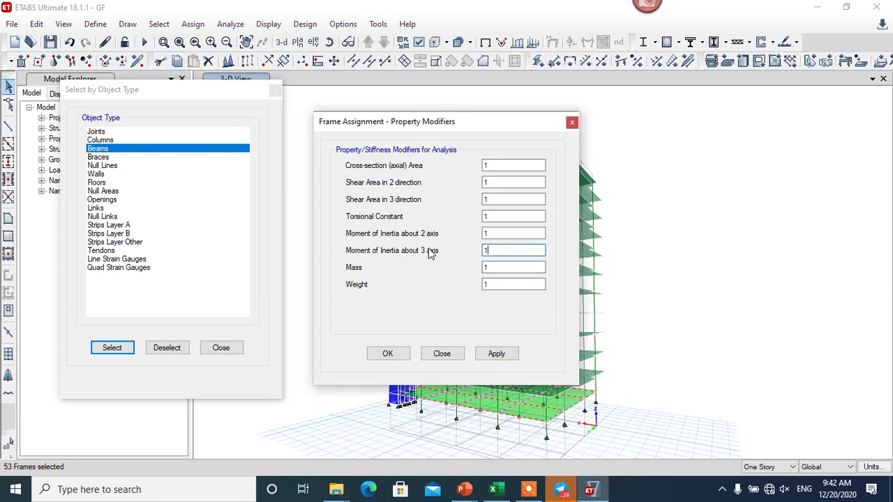
{"action": "double_click", "coordinate": [489, 250]}
{"action": "type", "text": "0.35"}
{"action": "double_click", "coordinate": [514, 233]}
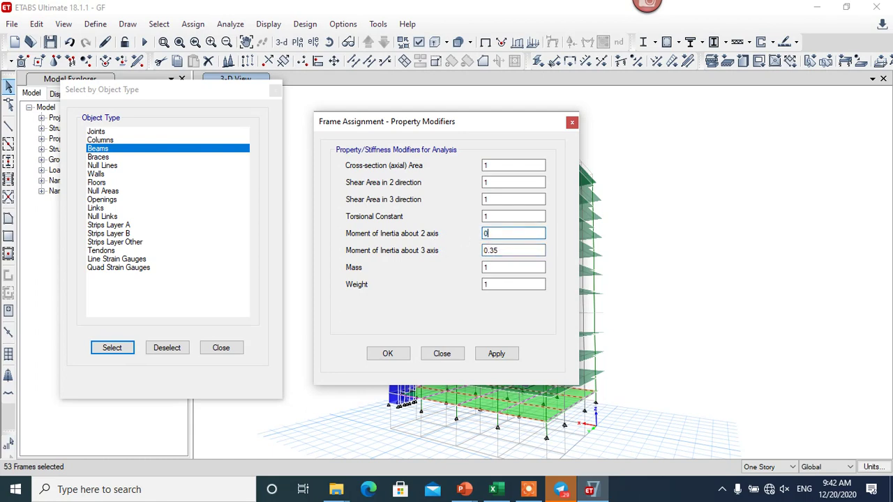
{"action": "type", "text": "0."}
{"action": "double_click", "coordinate": [503, 216]}
{"action": "type", "text": "0"}
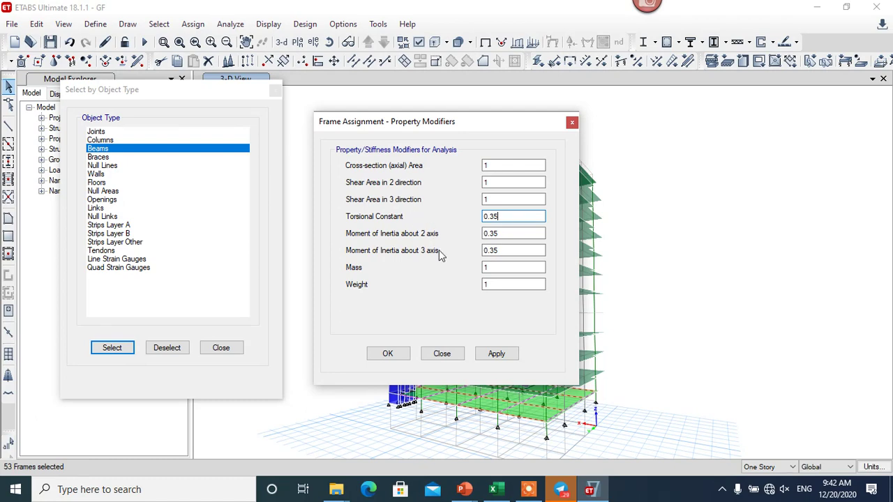
{"action": "left_click", "coordinate": [496, 354]}
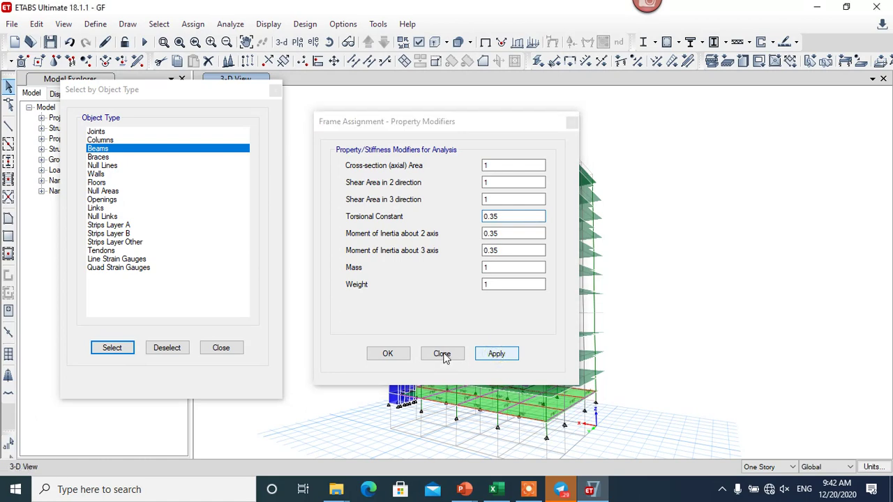
{"action": "left_click", "coordinate": [443, 354]}
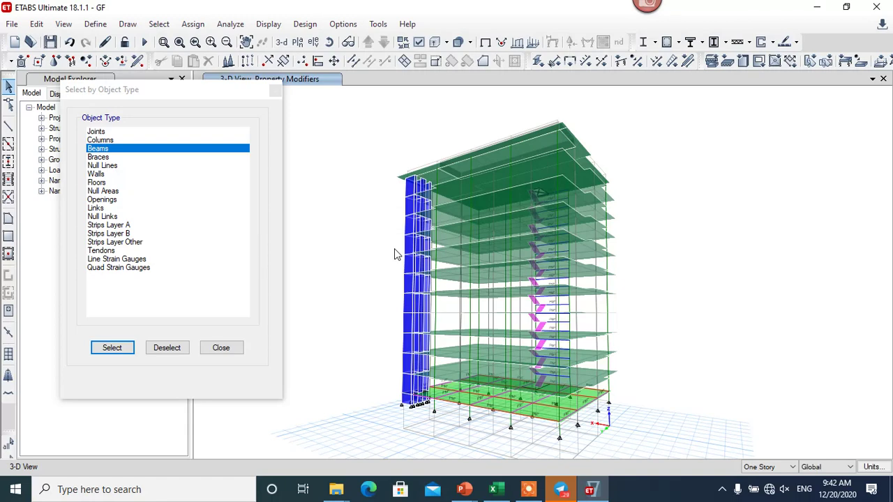
- Select all columns and assign modifiers of 0.7 for the torsional constant and the moments of inertia about the 2 and 3 axes
{"action": "middle_click_drag", "start_coordinate": [384, 295], "coordinate": [438, 259]}
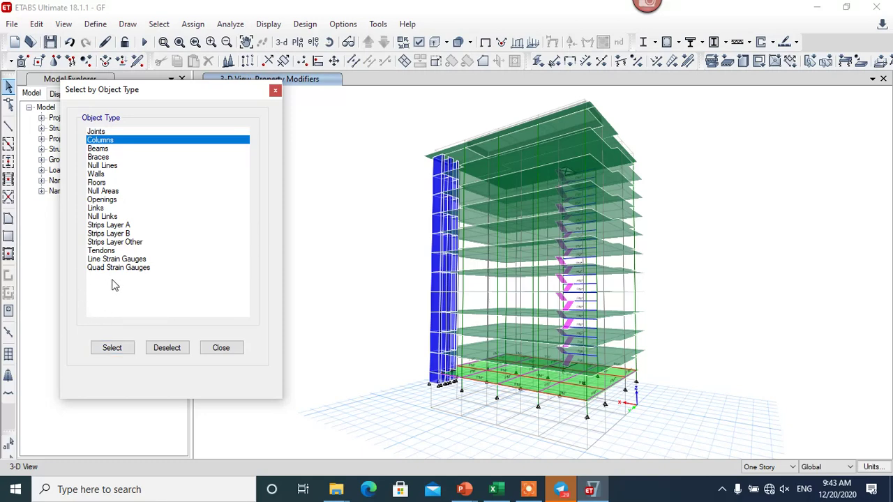
{"action": "left_click", "coordinate": [114, 347]}
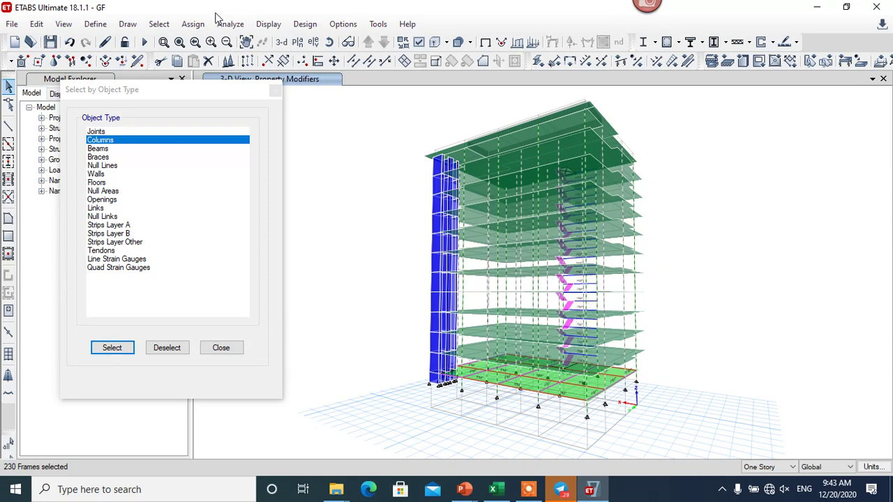
{"action": "left_click", "coordinate": [193, 24]}
{"action": "mouse_move", "coordinate": [210, 58]}
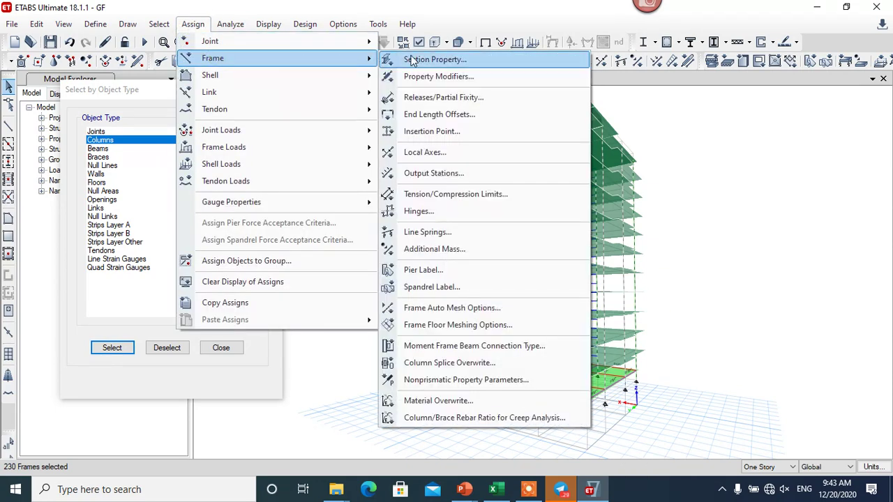
{"action": "left_click", "coordinate": [432, 76]}
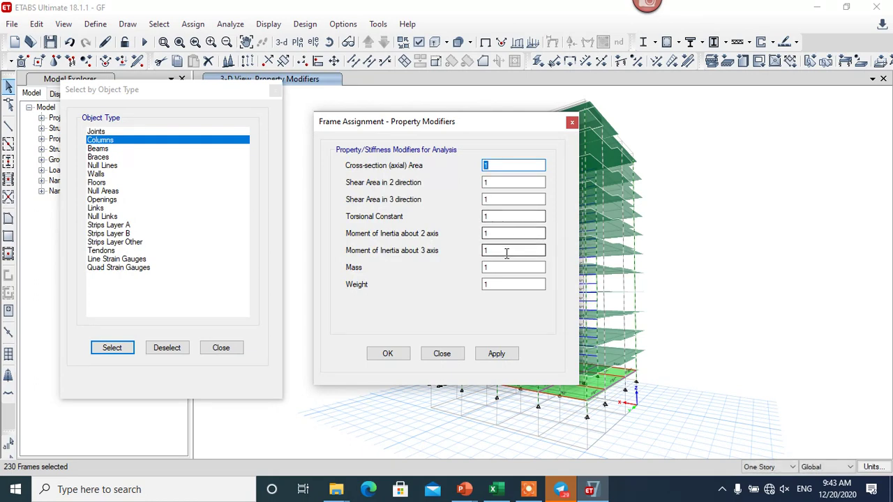
{"action": "double_click", "coordinate": [507, 251]}
{"action": "type", "text": "0.7"}
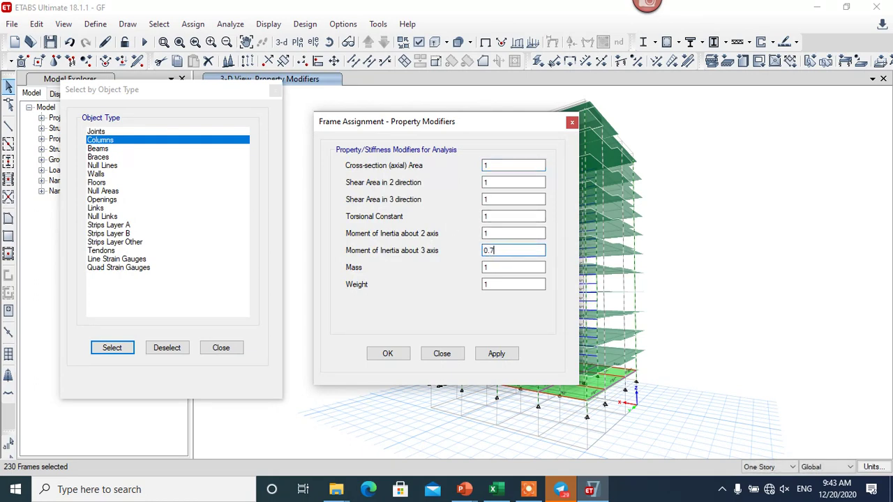
{"action": "double_click", "coordinate": [497, 234]}
{"action": "type", "text": "0.7"}
{"action": "double_click", "coordinate": [496, 217]}
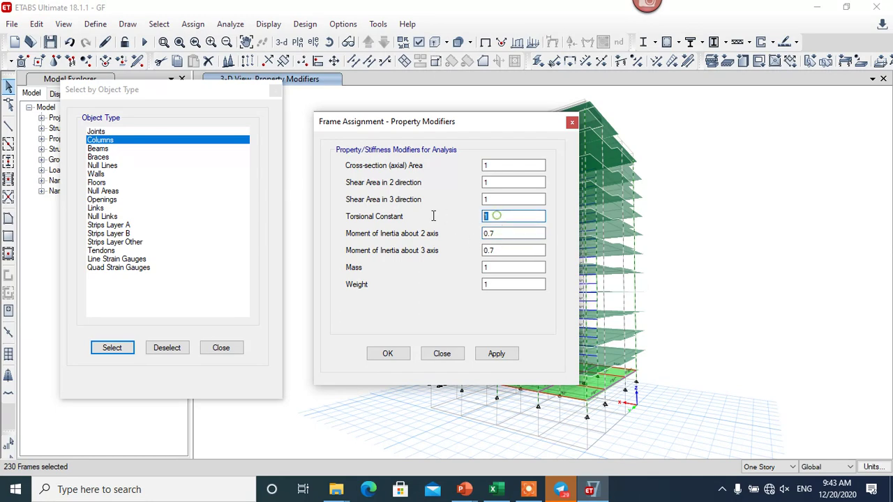
{"action": "type", "text": "0.7"}
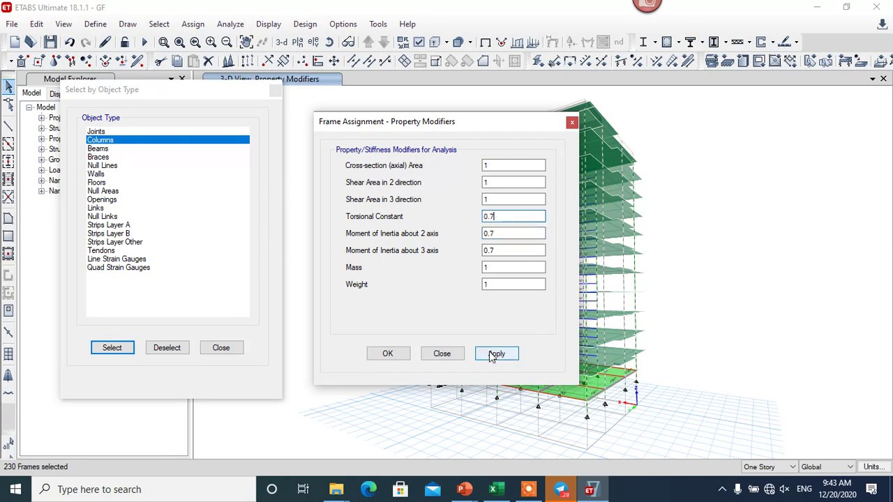
{"action": "left_click", "coordinate": [496, 353]}
- Return the 3-D view to the plain undeformed model without modifier labels and close the frame property modifiers dialog
{"action": "left_click_drag", "start_coordinate": [452, 127], "coordinate": [441, 98]}
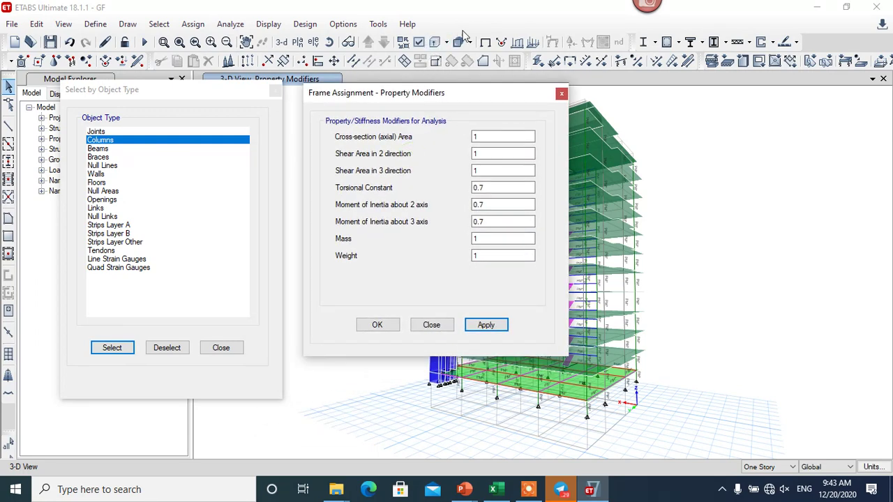
{"action": "left_click", "coordinate": [485, 40]}
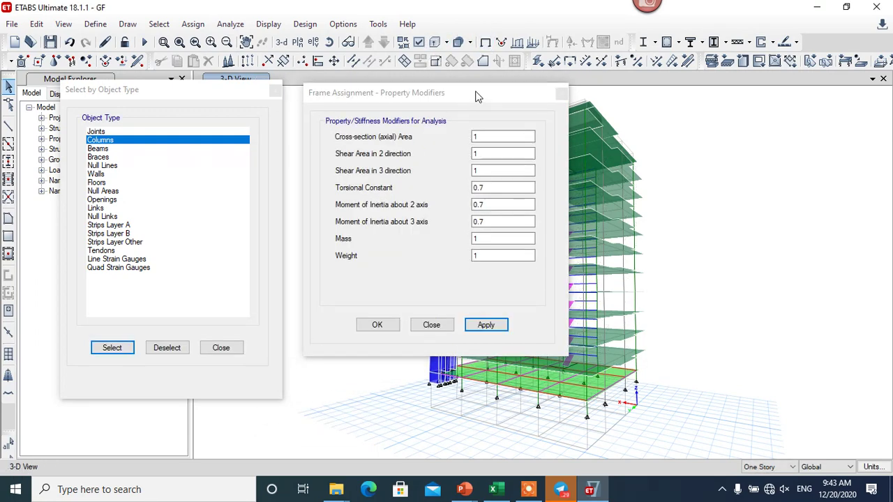
{"action": "left_click_drag", "start_coordinate": [474, 93], "coordinate": [690, 153]}
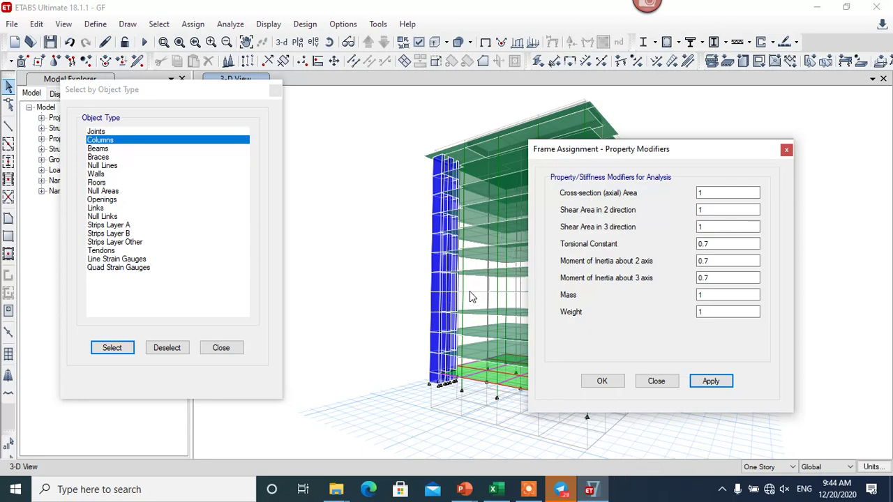
{"action": "middle_click_drag", "start_coordinate": [472, 296], "coordinate": [404, 290], "text": "shift"}
{"action": "scroll", "coordinate": [439, 312], "scroll_direction": "up", "scroll_amount": 3}
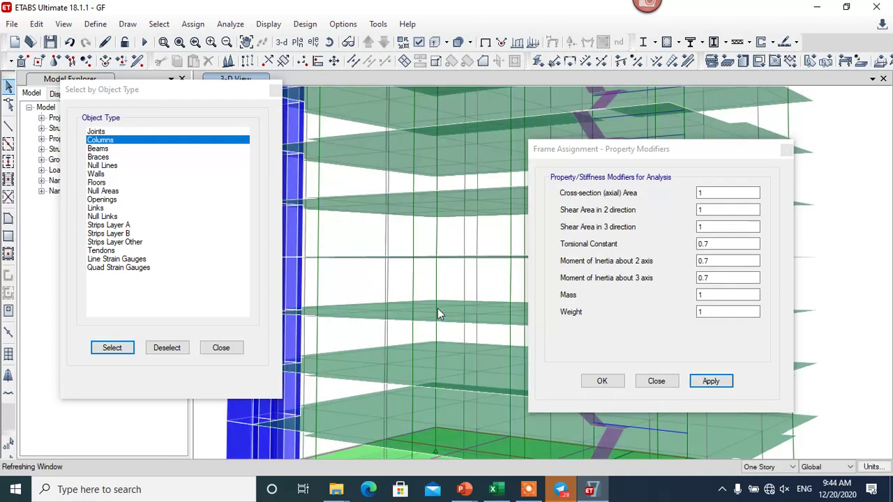
{"action": "scroll", "coordinate": [438, 308], "scroll_direction": "down", "scroll_amount": 3}
{"action": "middle_click_drag", "start_coordinate": [433, 317], "coordinate": [437, 292], "text": "shift"}
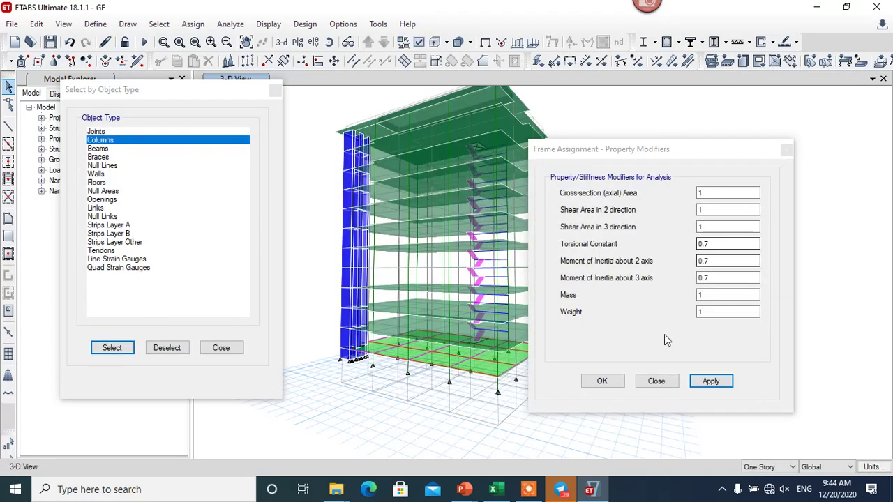
{"action": "left_click", "coordinate": [787, 148]}
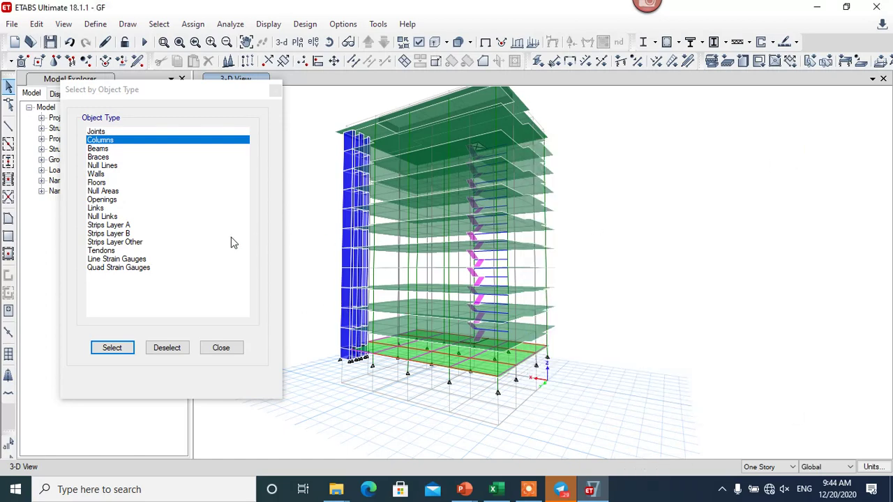
{"action": "left_click", "coordinate": [98, 149]}
{"action": "left_click", "coordinate": [99, 140]}
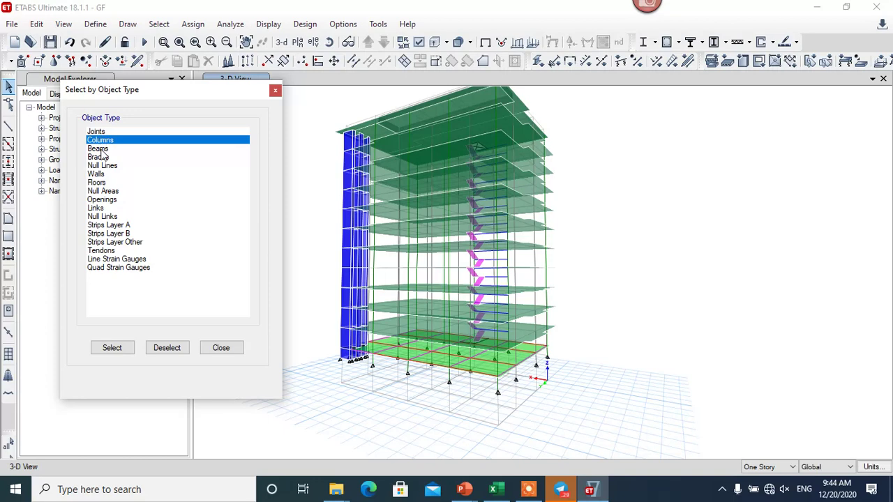
{"action": "left_click", "coordinate": [99, 148]}
{"action": "left_click", "coordinate": [109, 140]}
- Open the information of column C23 on story 4F and expand its property modifiers to check the assignment
{"action": "middle_click_drag", "start_coordinate": [398, 279], "coordinate": [510, 234]}
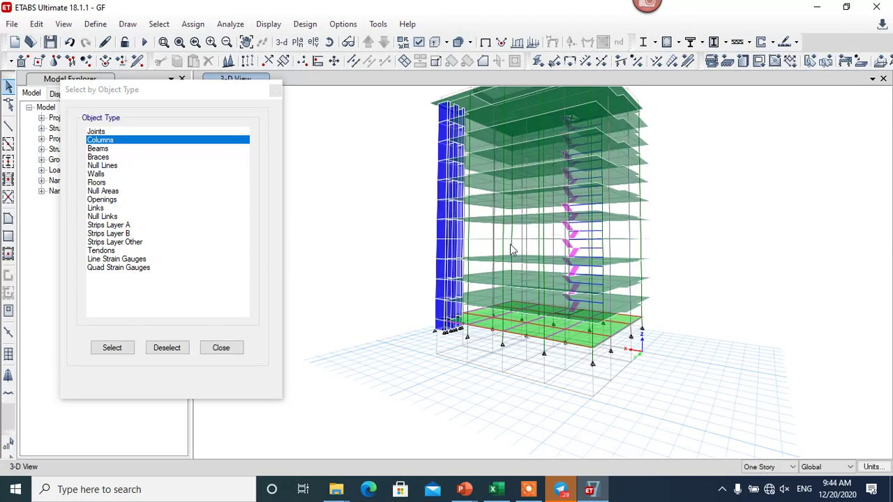
{"action": "left_click", "coordinate": [510, 246]}
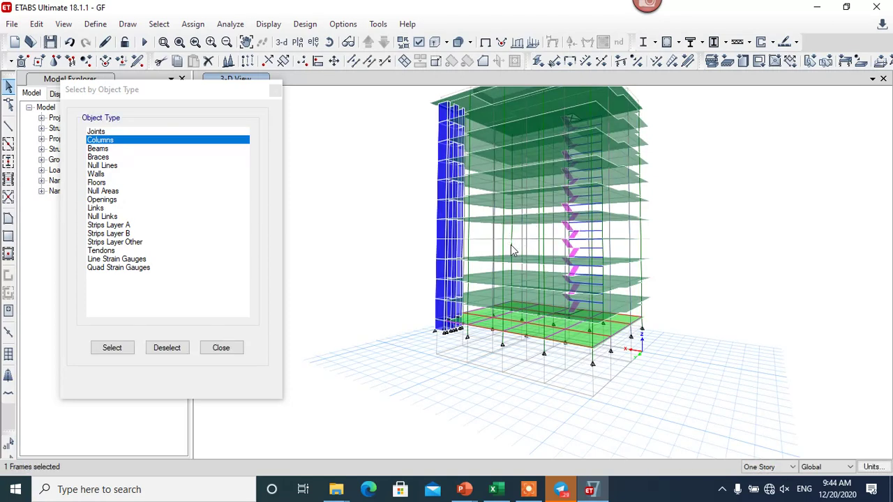
{"action": "right_click", "coordinate": [512, 244]}
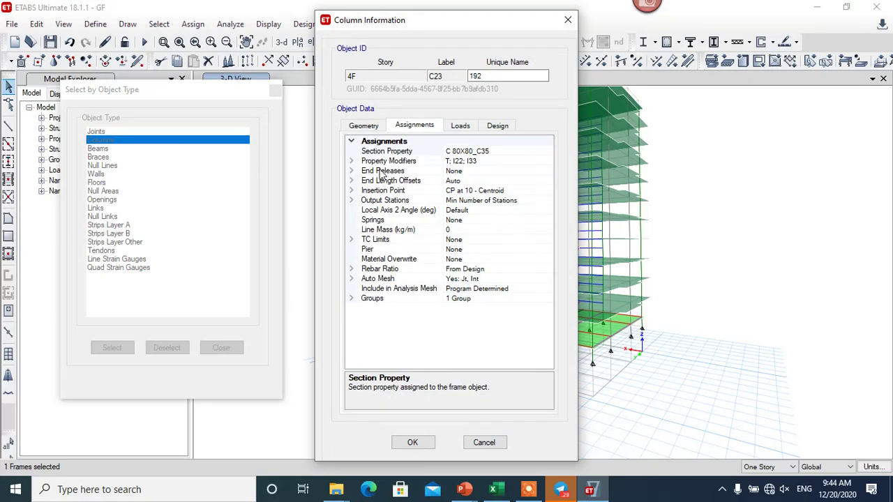
{"action": "left_click", "coordinate": [351, 161]}
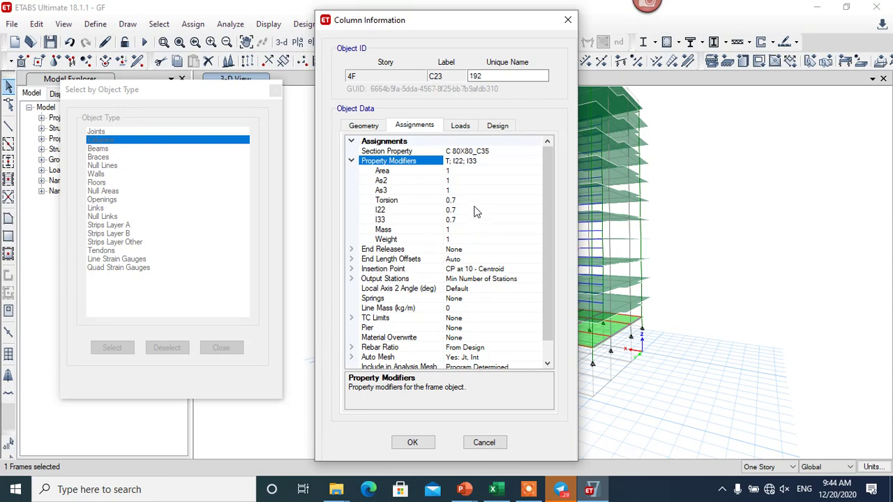
- Close the column information and select all floors in the model by object type
{"action": "left_click", "coordinate": [568, 20]}
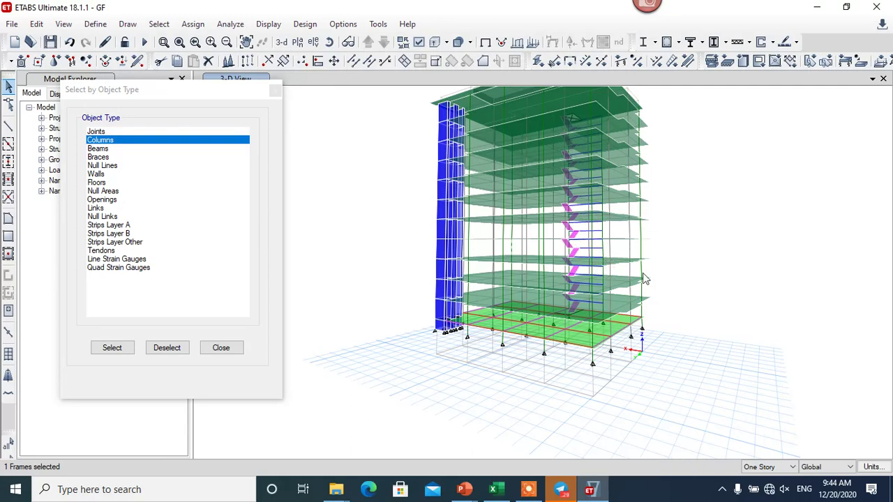
{"action": "scroll", "coordinate": [688, 261], "scroll_direction": "up", "scroll_amount": 1}
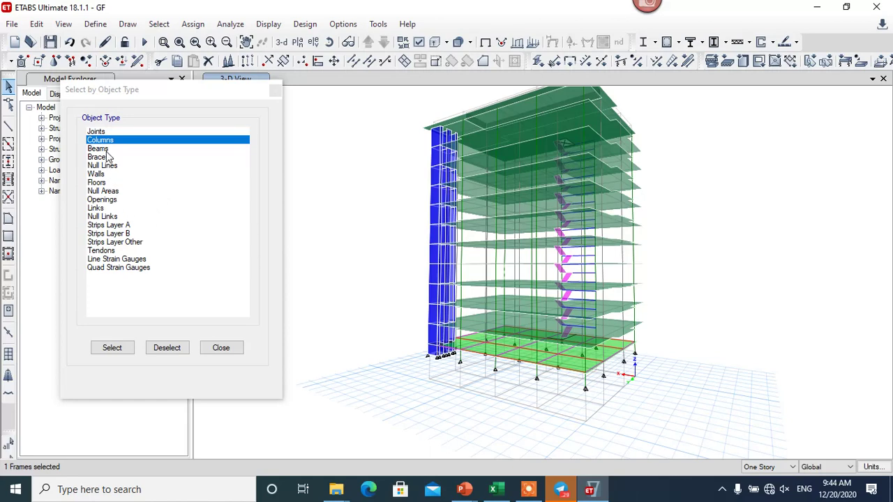
{"action": "left_click", "coordinate": [111, 184]}
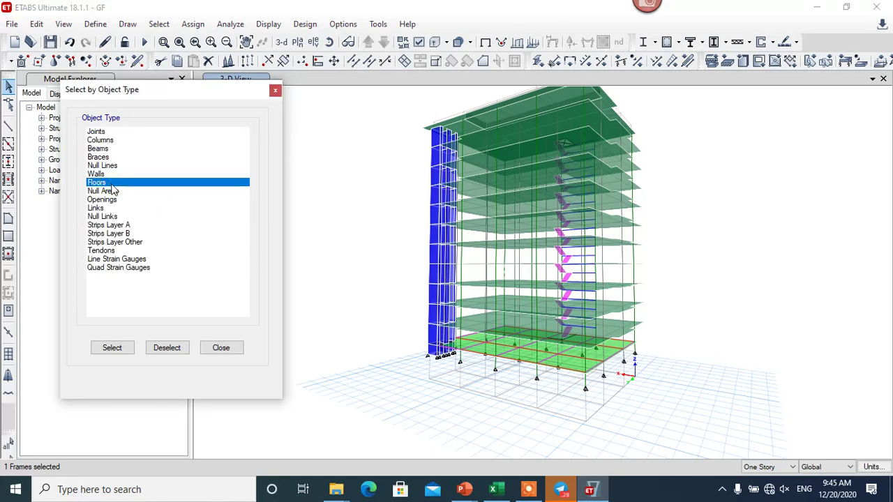
{"action": "left_click", "coordinate": [115, 347]}
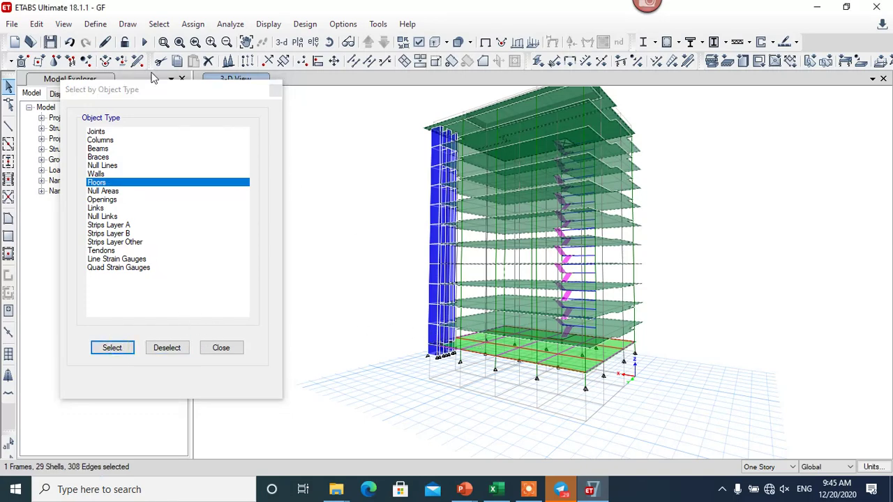
- Assign shell stiffness modifiers of 0.25 to the selected floors for bending in the m11, m22 and m12 directions
{"action": "left_click", "coordinate": [190, 25]}
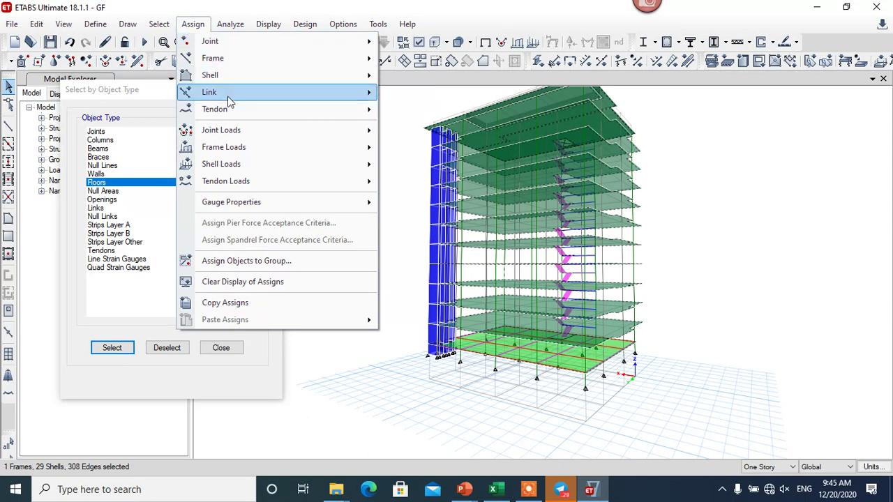
{"action": "mouse_move", "coordinate": [269, 75]}
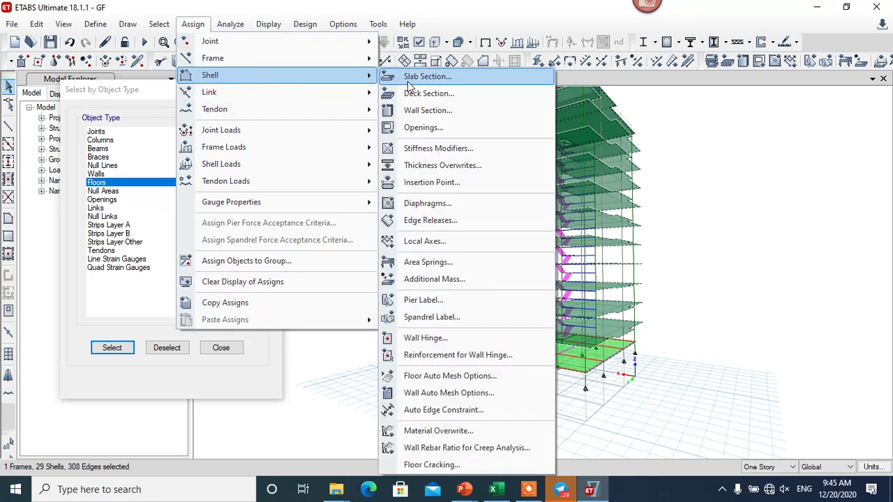
{"action": "left_click", "coordinate": [422, 148]}
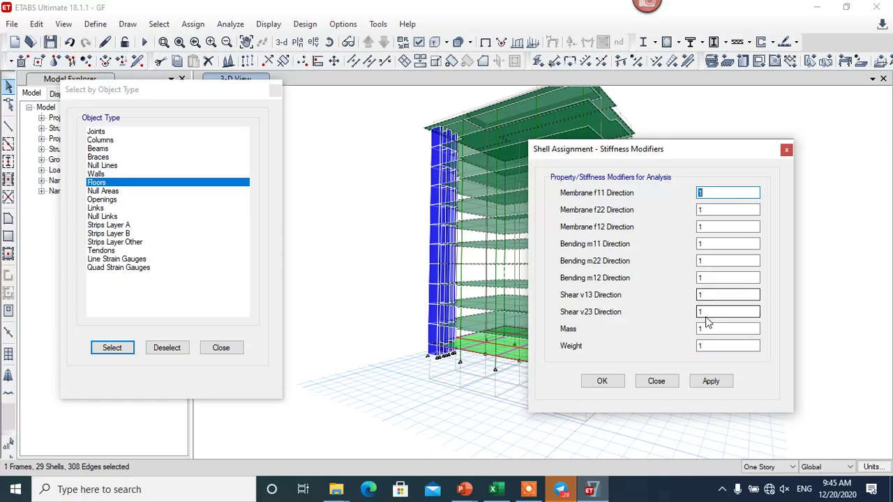
{"action": "left_click", "coordinate": [706, 278]}
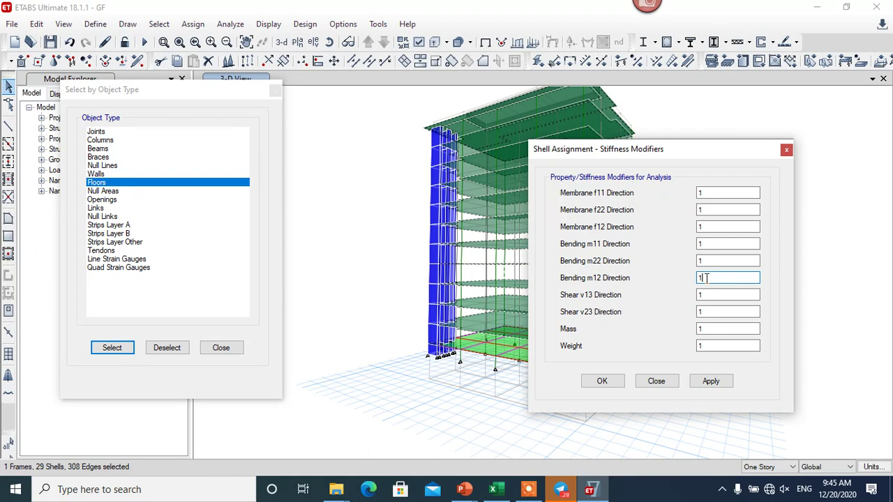
{"action": "double_click", "coordinate": [706, 278]}
{"action": "type", "text": "0.25"}
{"action": "double_click", "coordinate": [708, 261]}
{"action": "type", "text": "0.25"}
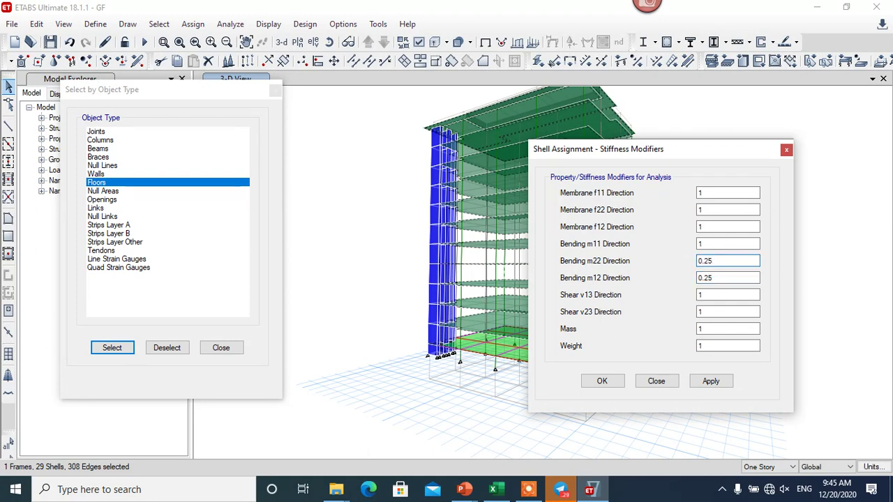
{"action": "double_click", "coordinate": [712, 244]}
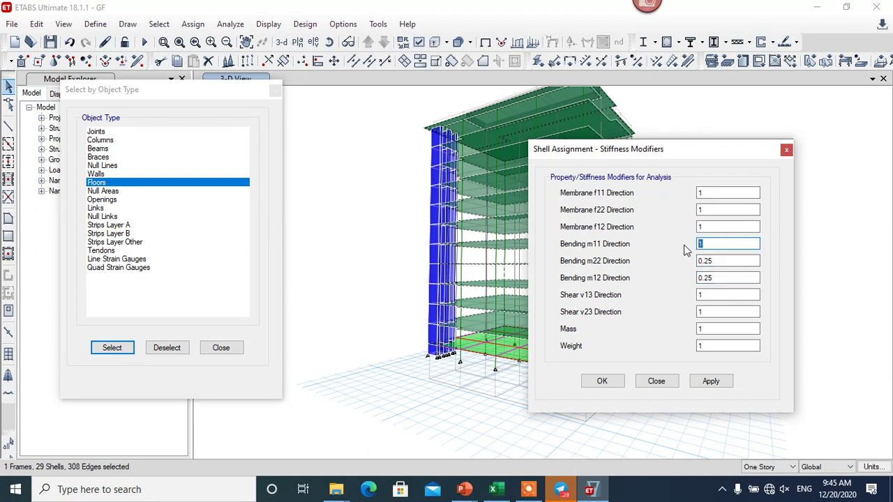
{"action": "type", "text": "0.25"}
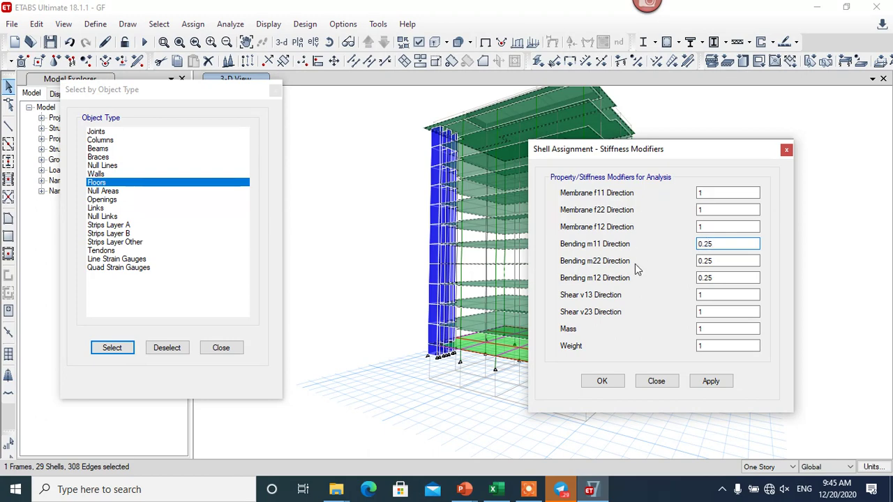
{"action": "left_click", "coordinate": [709, 383]}
{"action": "left_click", "coordinate": [708, 383]}
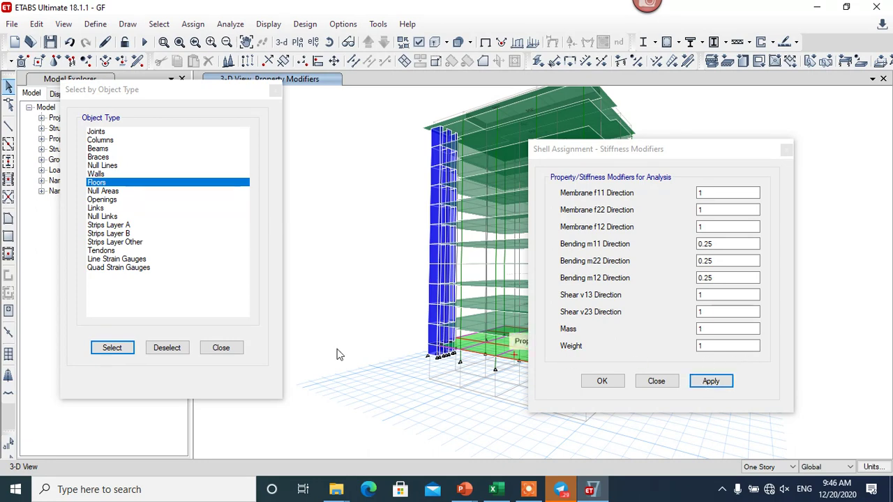
- Select all walls and set their bending m11, m22 and m12 stiffness modifiers to 0.1
{"action": "left_click", "coordinate": [110, 175]}
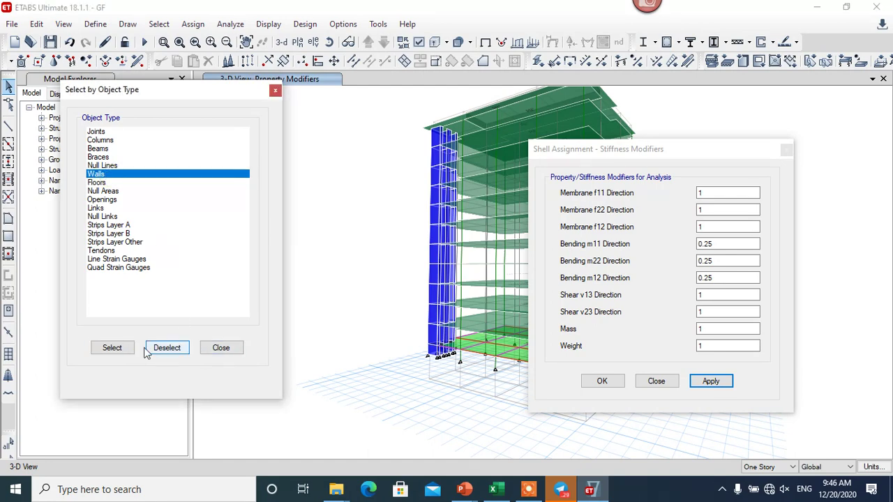
{"action": "left_click", "coordinate": [113, 348]}
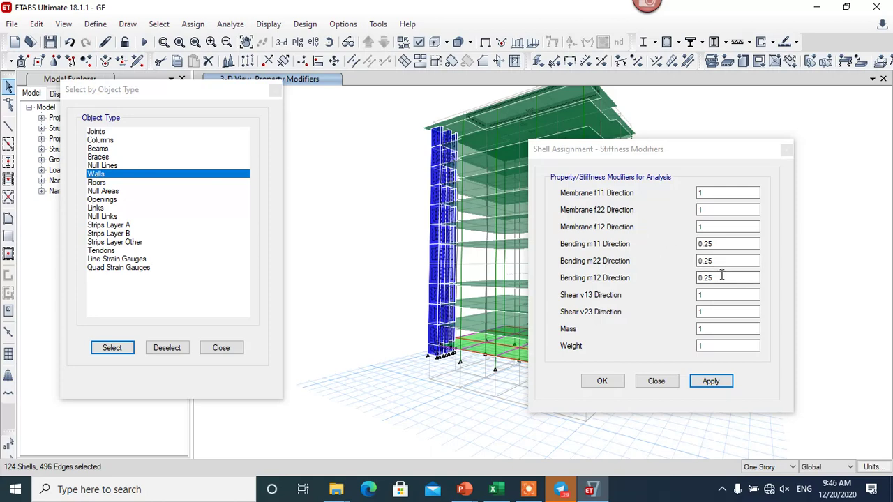
{"action": "left_click_drag", "start_coordinate": [722, 277], "coordinate": [652, 283]}
{"action": "type", "text": "0"}
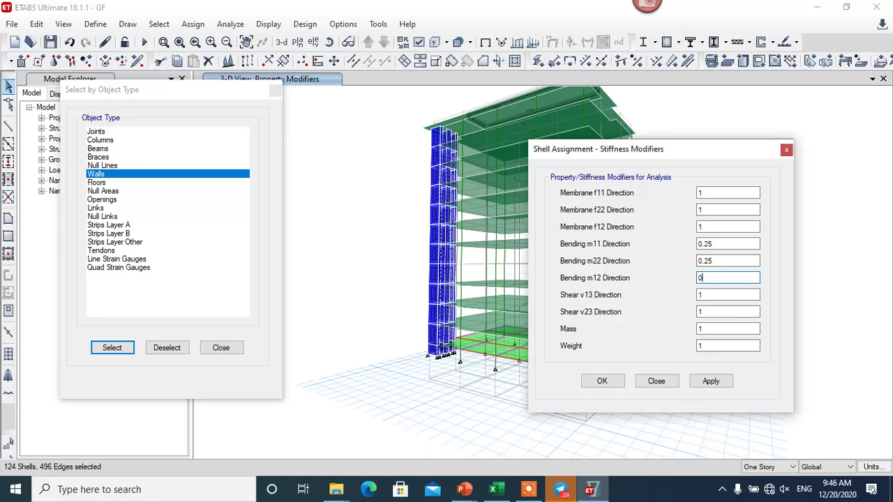
{"action": "type", "text": ".1"}
{"action": "left_click_drag", "start_coordinate": [730, 261], "coordinate": [649, 265]}
{"action": "type", "text": "0."}
{"action": "left_click_drag", "start_coordinate": [729, 244], "coordinate": [629, 251]}
{"action": "type", "text": "0.1"}
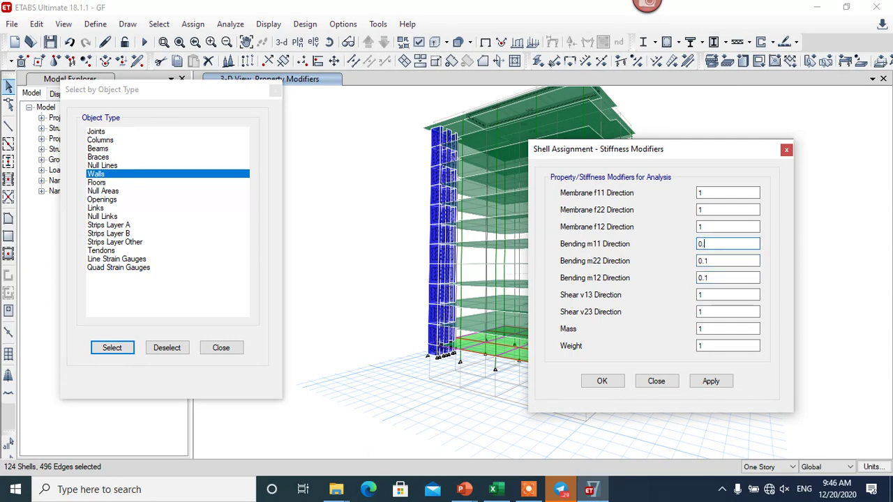
- Set the membrane f12, f22 and f11 stiffness modifiers for the selected walls to 0.7
{"action": "left_click_drag", "start_coordinate": [726, 227], "coordinate": [630, 230]}
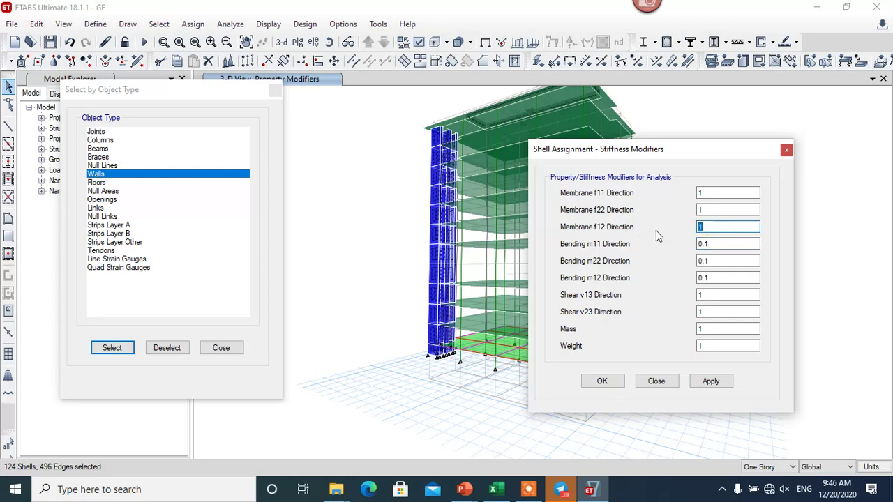
{"action": "type", "text": "0.7"}
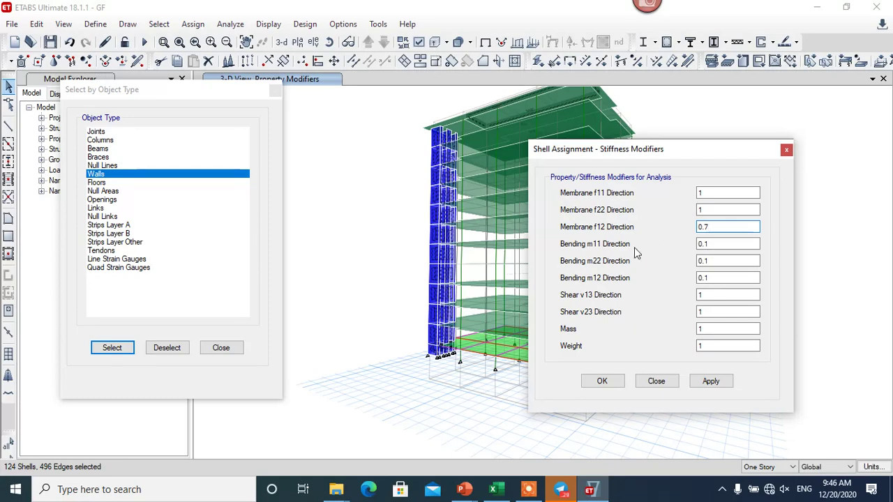
{"action": "left_click_drag", "start_coordinate": [711, 213], "coordinate": [667, 220]}
{"action": "type", "text": "0.7"}
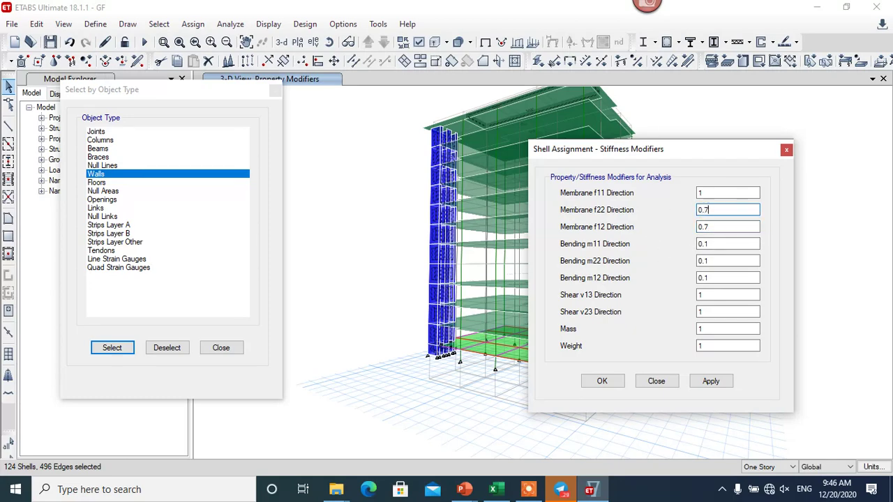
{"action": "left_click_drag", "start_coordinate": [710, 194], "coordinate": [655, 193]}
{"action": "type", "text": "0.7"}
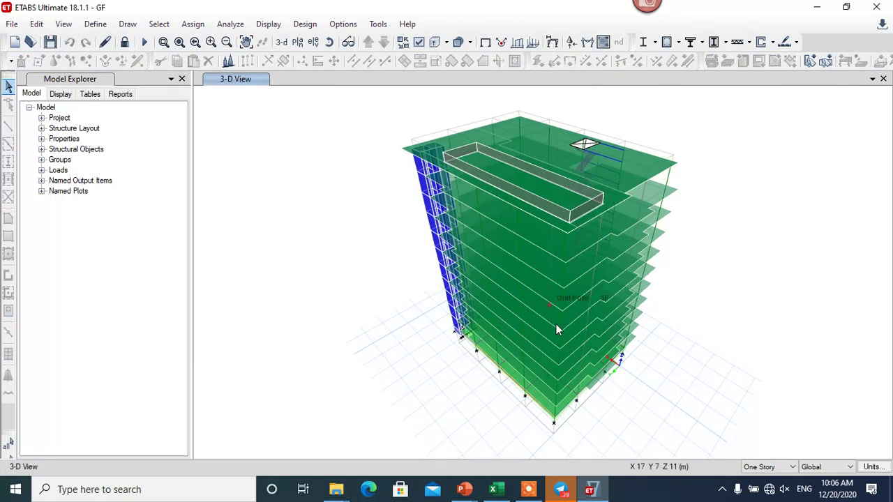
- Run the concrete frame design check on the whole building
{"action": "middle_click_drag", "start_coordinate": [556, 323], "coordinate": [642, 391], "text": "shift"}
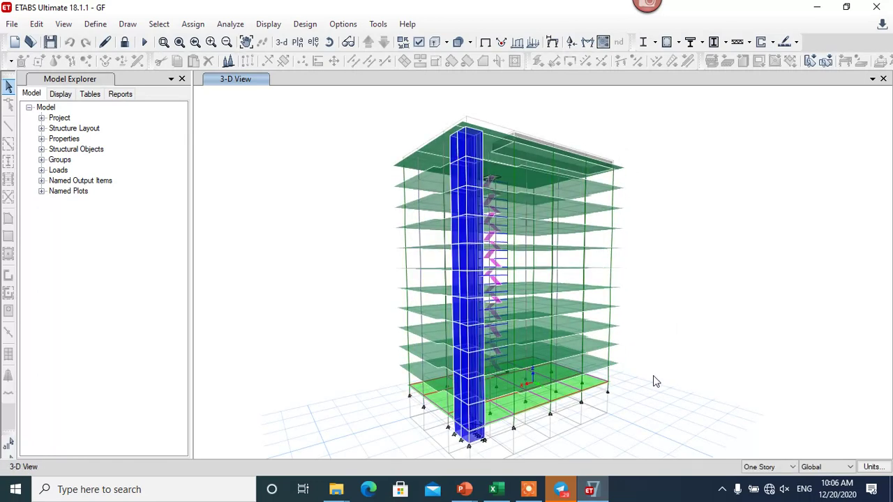
{"action": "middle_click_drag", "start_coordinate": [652, 359], "coordinate": [694, 340], "text": "shift"}
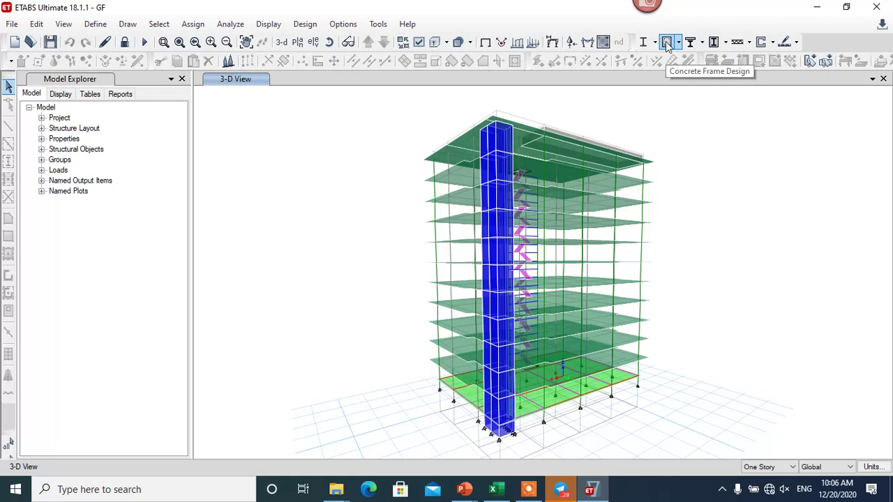
{"action": "left_click", "coordinate": [303, 31]}
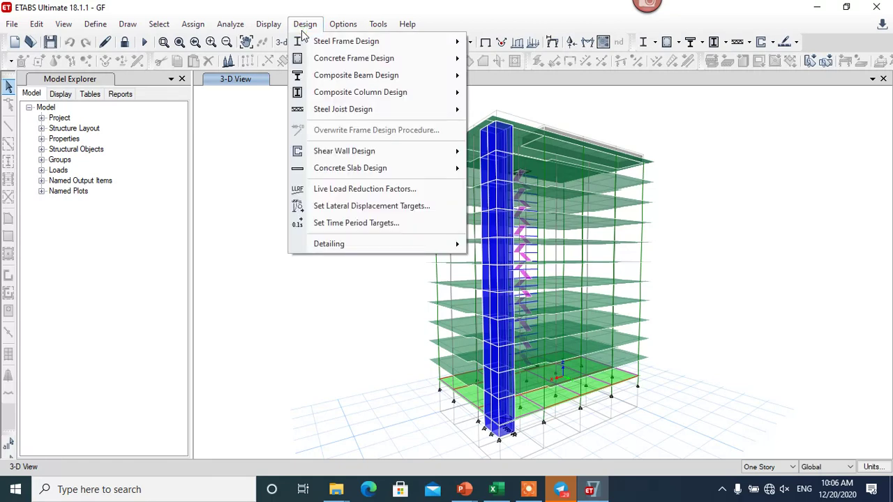
{"action": "mouse_move", "coordinate": [328, 60]}
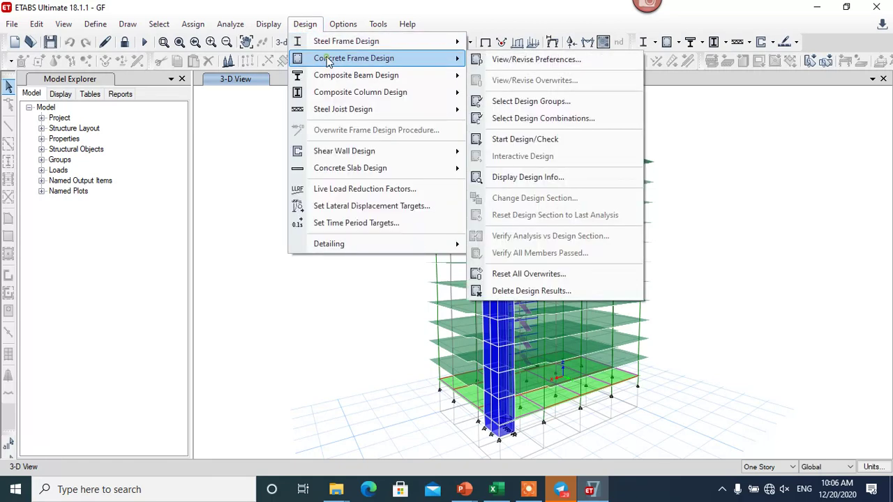
{"action": "left_click", "coordinate": [547, 140]}
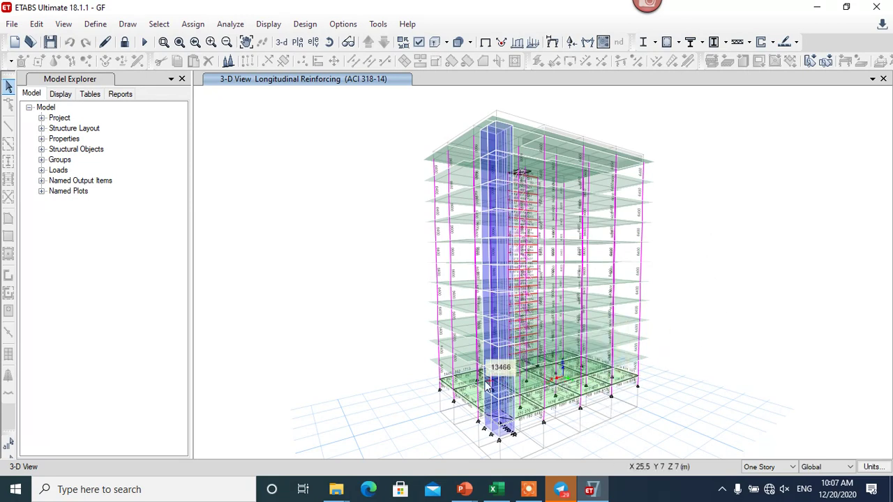
- Select all columns and show only them in the 3-D longitudinal reinforcing view to examine their reinforcement near the base
{"action": "middle_click_drag", "start_coordinate": [492, 412], "coordinate": [427, 398], "text": "shift"}
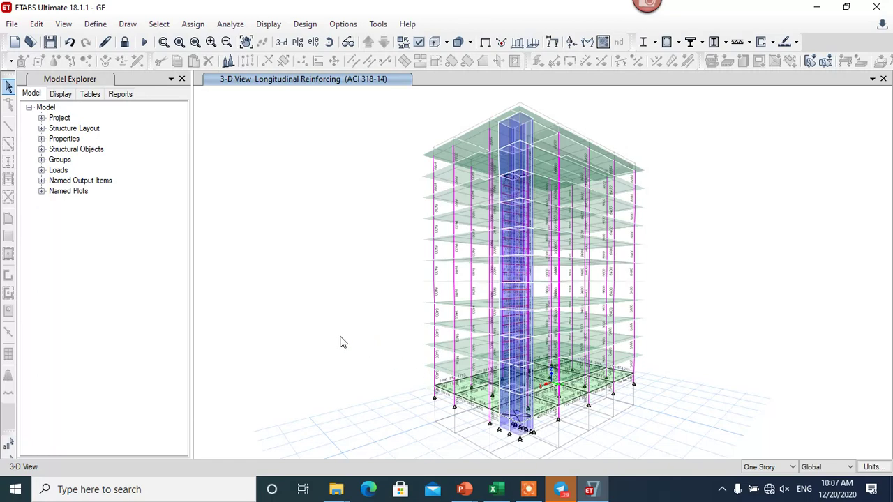
{"action": "scroll", "coordinate": [419, 339], "scroll_direction": "up", "scroll_amount": 5}
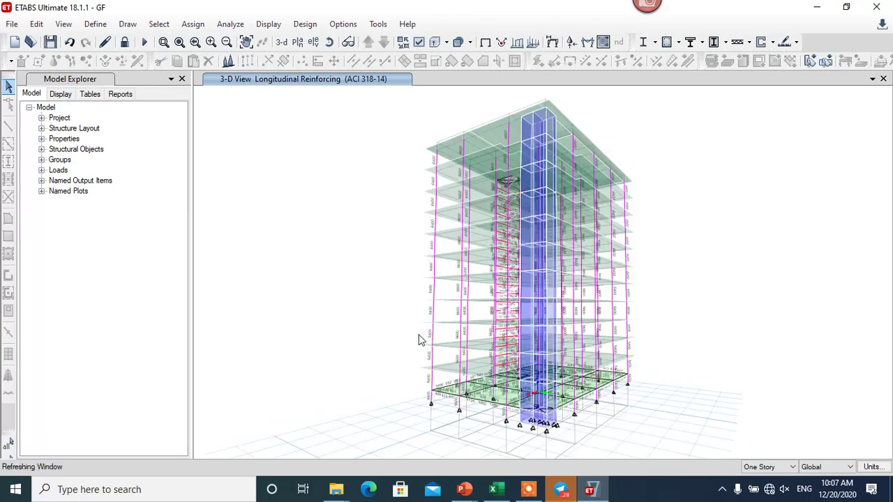
{"action": "scroll", "coordinate": [448, 341], "scroll_direction": "down", "scroll_amount": 5}
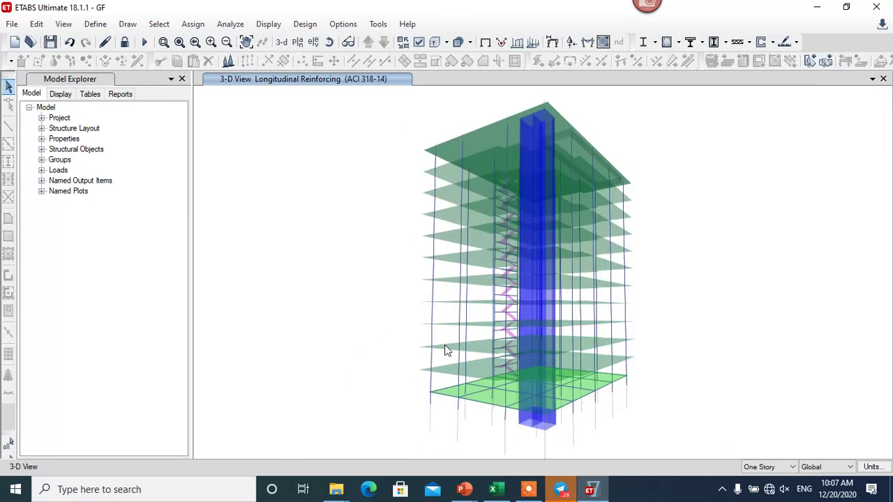
{"action": "middle_click_drag", "start_coordinate": [437, 360], "coordinate": [763, 422], "text": "shift"}
{"action": "middle_click_drag", "start_coordinate": [695, 432], "coordinate": [704, 375]}
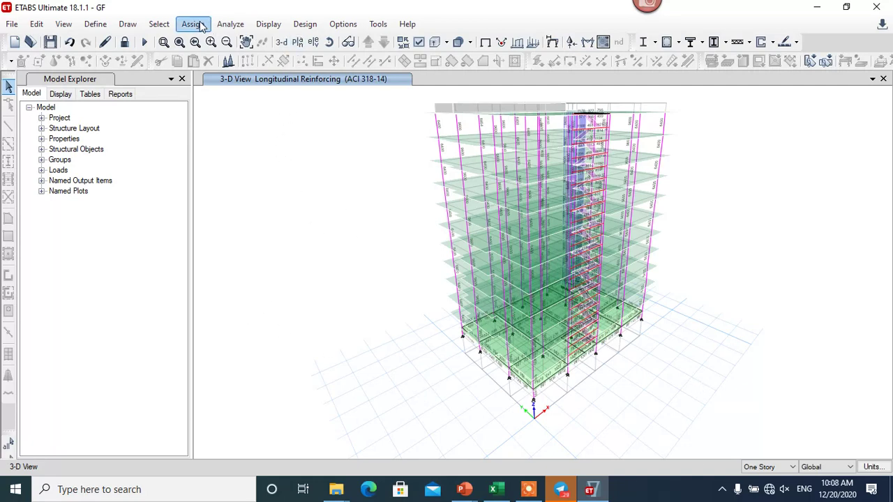
{"action": "left_click", "coordinate": [159, 23]}
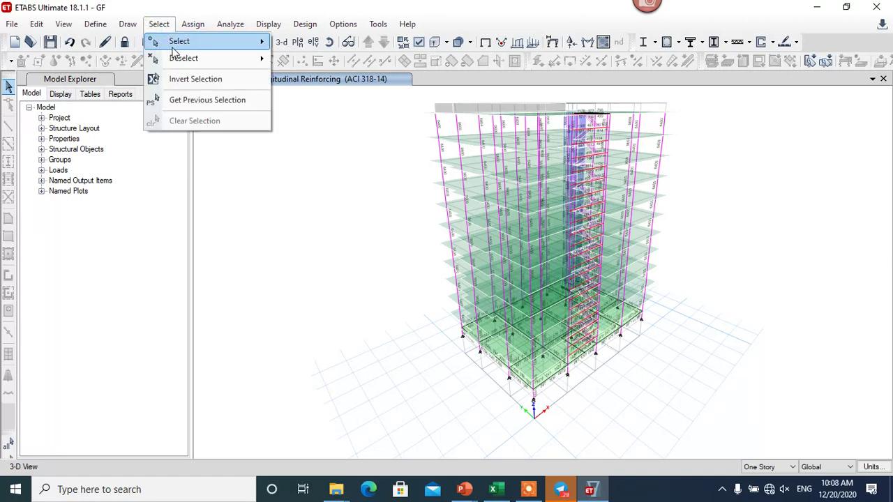
{"action": "mouse_move", "coordinate": [230, 41]}
{"action": "left_click", "coordinate": [338, 134]}
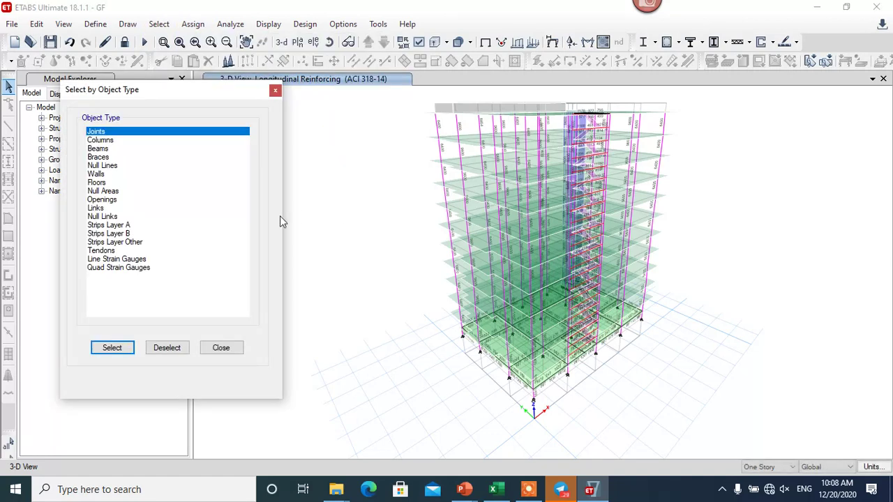
{"action": "left_click", "coordinate": [106, 140]}
{"action": "left_click", "coordinate": [113, 349]}
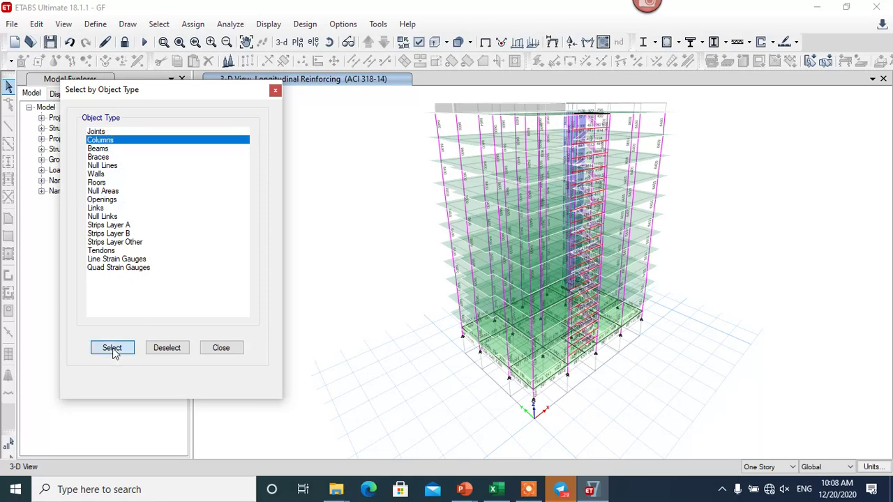
{"action": "left_click", "coordinate": [218, 349]}
{"action": "right_click", "coordinate": [356, 313]}
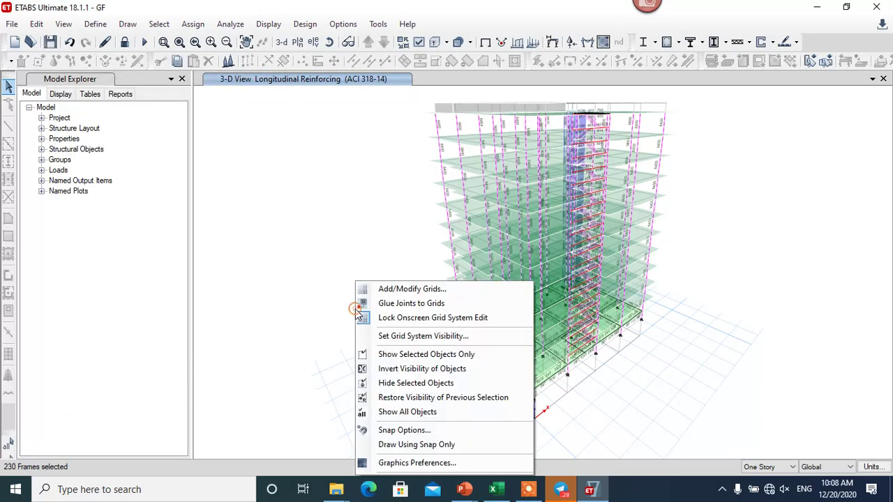
{"action": "left_click", "coordinate": [381, 359]}
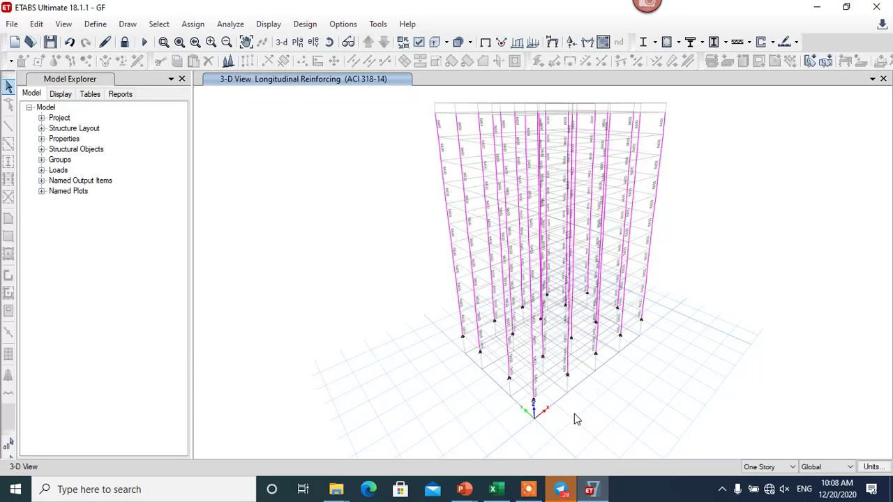
{"action": "middle_click_drag", "start_coordinate": [478, 429], "coordinate": [609, 351], "text": "shift"}
{"action": "scroll", "coordinate": [577, 358], "scroll_direction": "up", "scroll_amount": 3}
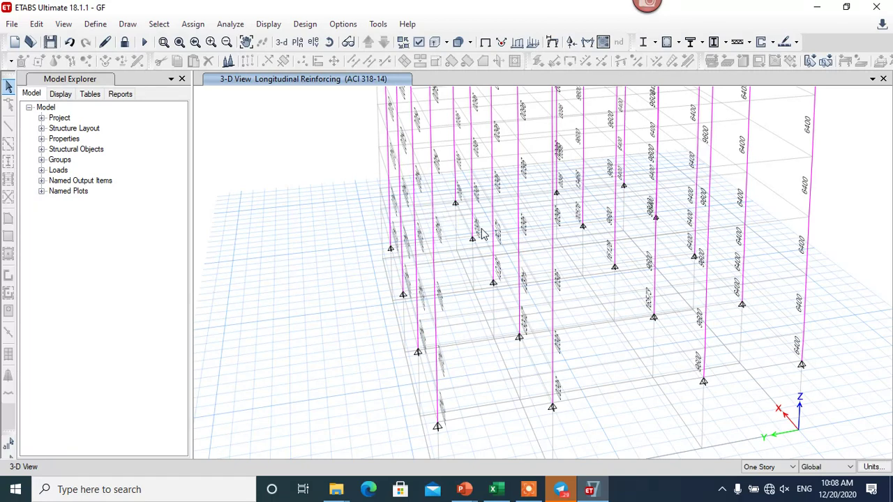
- Display the rebar percentage from the concrete frame design output on the columns in the 3-D view
{"action": "middle_click_drag", "start_coordinate": [561, 329], "coordinate": [541, 323]}
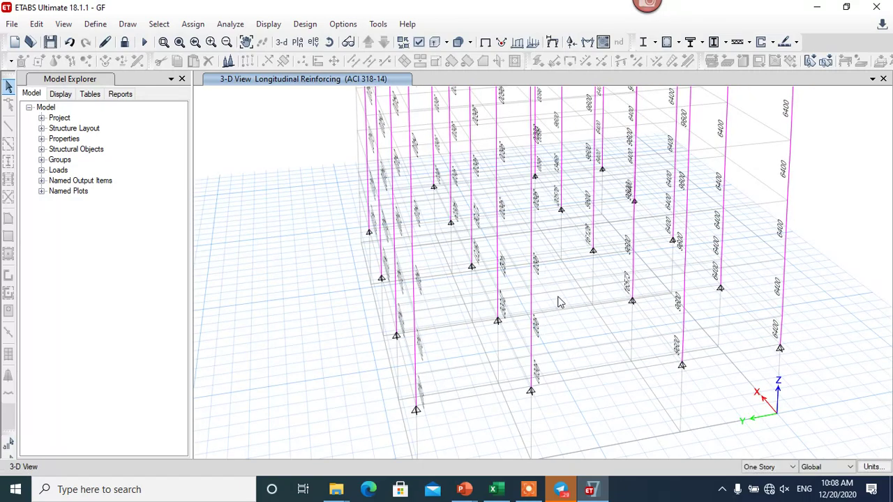
{"action": "scroll", "coordinate": [571, 278], "scroll_direction": "up", "scroll_amount": 3}
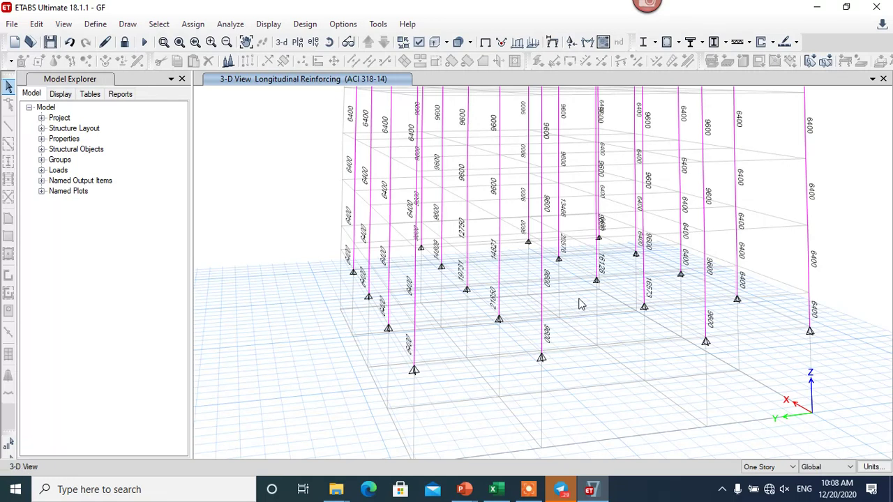
{"action": "left_click", "coordinate": [677, 42]}
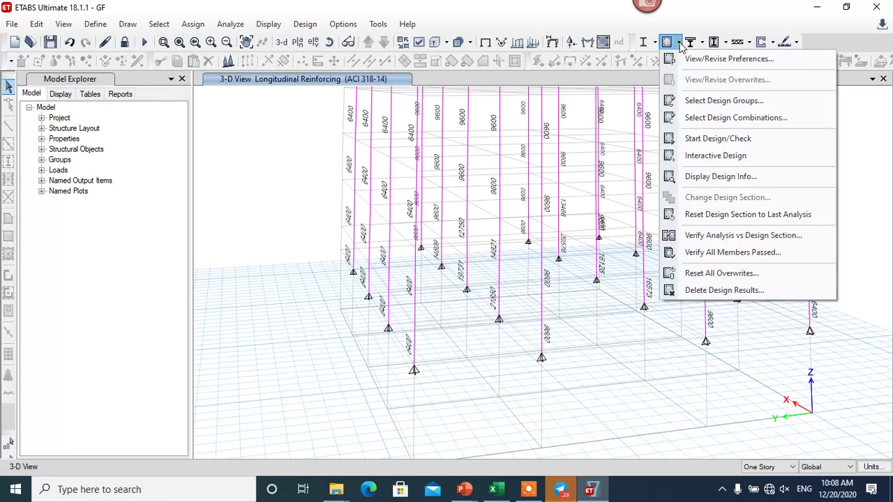
{"action": "left_click", "coordinate": [713, 179]}
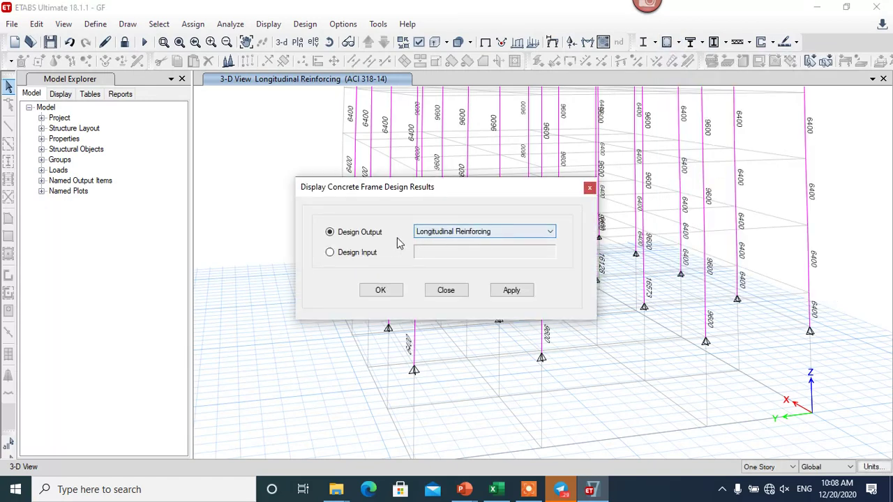
{"action": "left_click", "coordinate": [450, 232]}
{"action": "left_click", "coordinate": [444, 250]}
{"action": "left_click", "coordinate": [511, 290]}
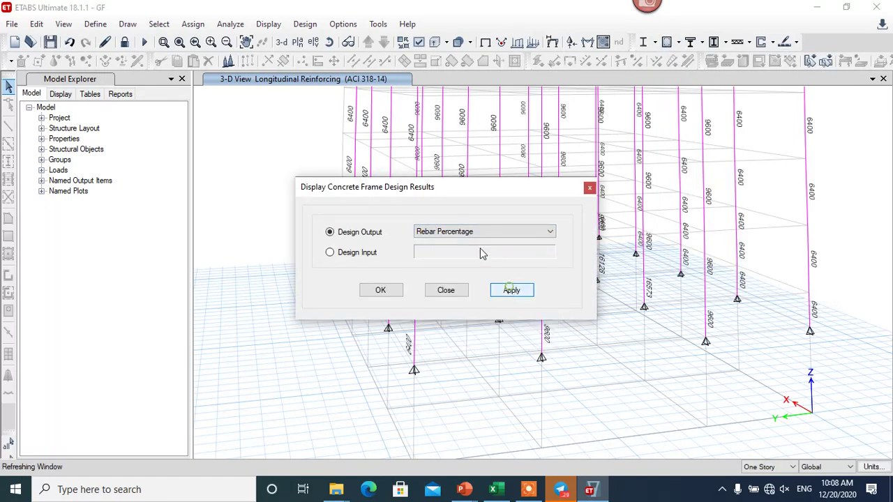
{"action": "left_click_drag", "start_coordinate": [458, 195], "coordinate": [154, 177]}
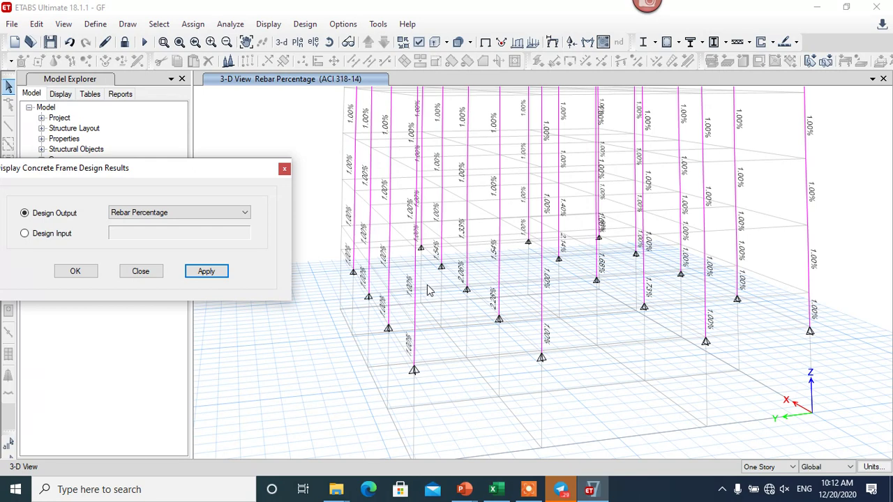
{"action": "left_click", "coordinate": [284, 170]}
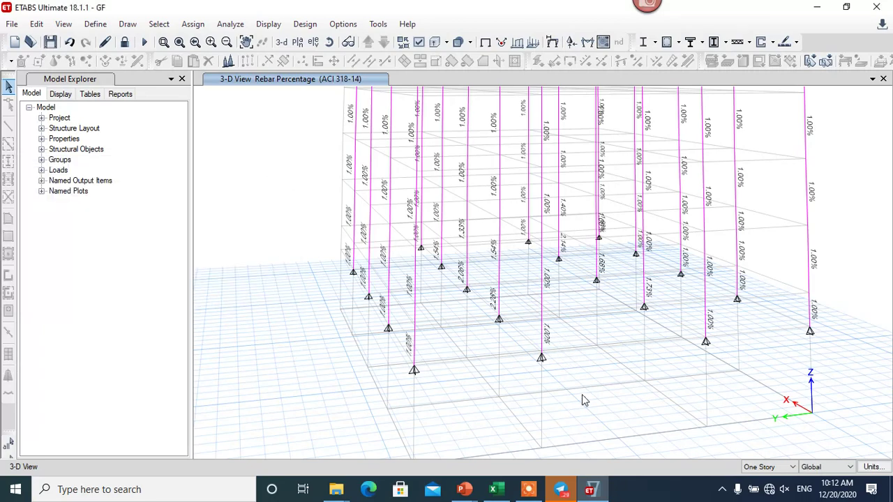
- Examine the column rebar percentages near the base from several viewing angles
{"action": "middle_click_drag", "start_coordinate": [582, 405], "coordinate": [531, 395], "text": "shift"}
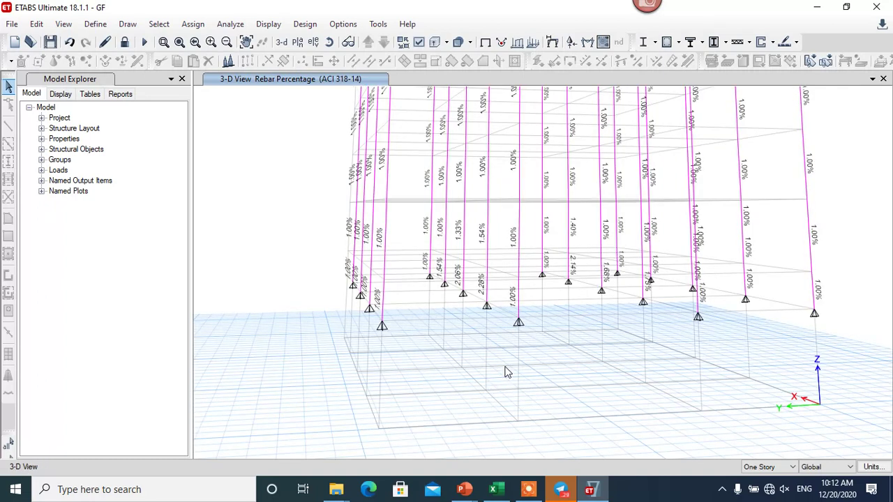
{"action": "middle_click_drag", "start_coordinate": [477, 402], "coordinate": [433, 396], "text": "shift"}
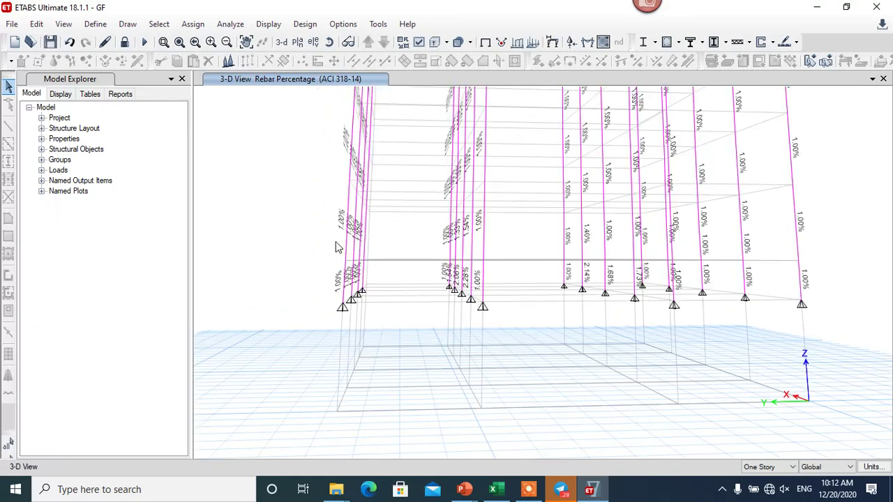
{"action": "scroll", "coordinate": [432, 394], "scroll_direction": "up", "scroll_amount": 3}
{"action": "scroll", "coordinate": [468, 354], "scroll_direction": "down", "scroll_amount": 3}
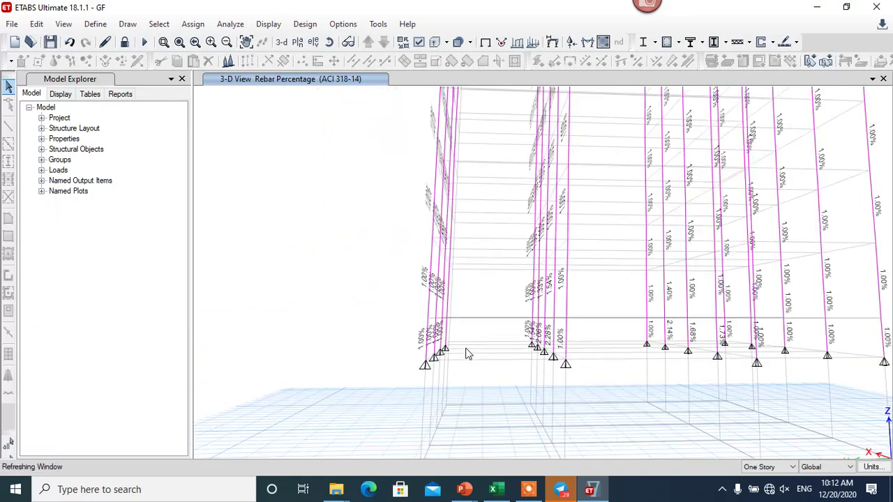
{"action": "scroll", "coordinate": [450, 361], "scroll_direction": "up", "scroll_amount": 2}
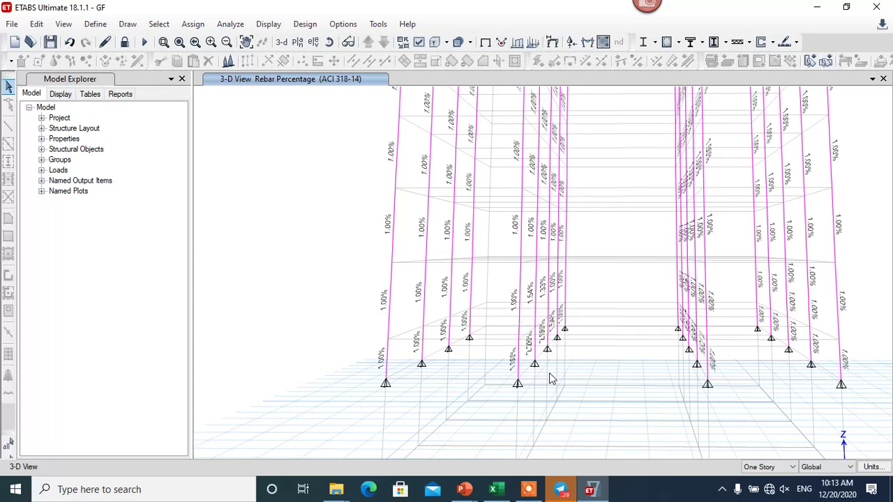
{"action": "mouse_move", "coordinate": [550, 373]}
{"action": "middle_mouse_down", "text": "shift"}
{"action": "mouse_move", "coordinate": [579, 379]}
{"action": "mouse_move", "coordinate": [568, 383]}
{"action": "mouse_move", "coordinate": [542, 369]}
{"action": "mouse_move", "coordinate": [548, 363]}
{"action": "middle_mouse_up", "text": "shift"}
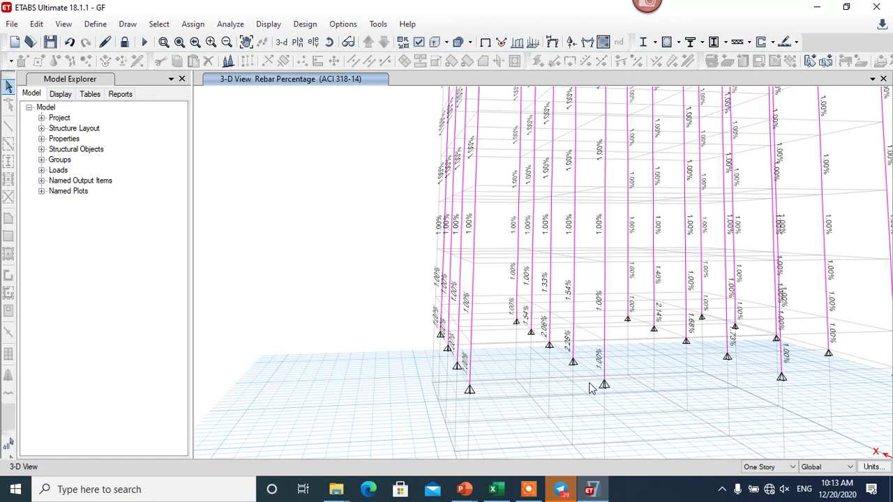
{"action": "middle_click_drag", "start_coordinate": [591, 388], "coordinate": [559, 390], "text": "shift"}
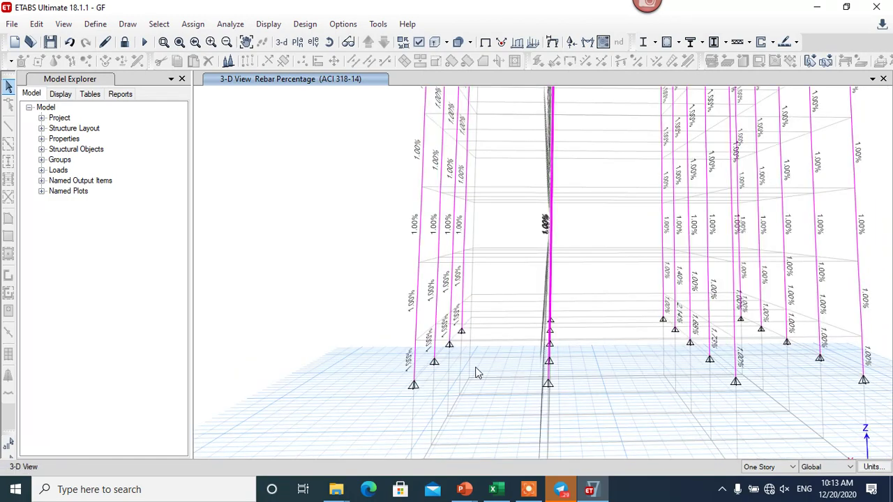
{"action": "middle_click_drag", "start_coordinate": [475, 374], "coordinate": [463, 371], "text": "shift"}
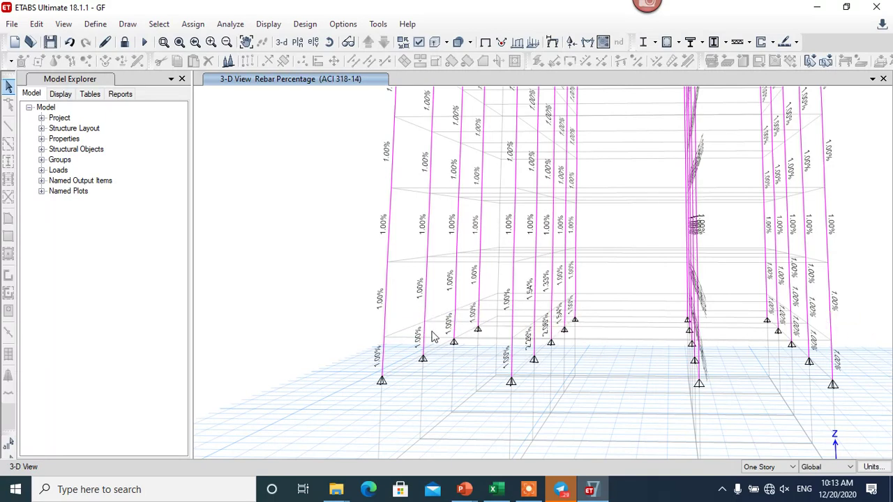
{"action": "middle_click_drag", "start_coordinate": [421, 383], "coordinate": [425, 374], "text": "shift"}
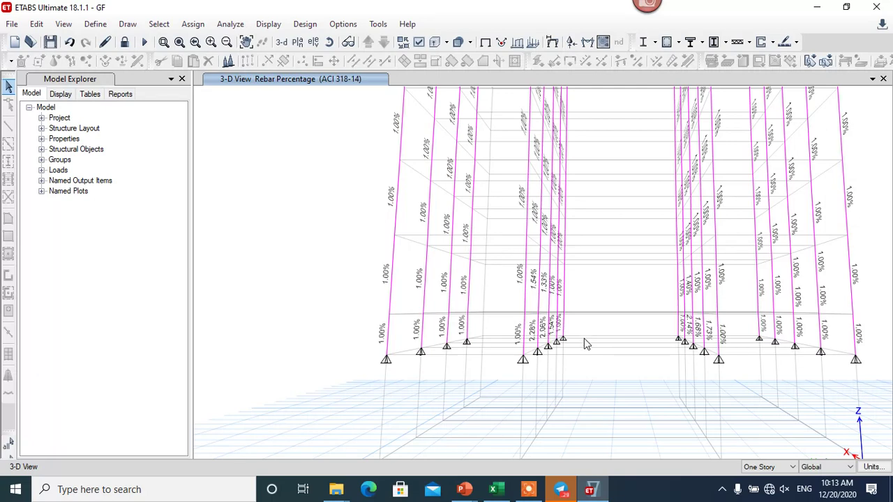
{"action": "middle_click_drag", "start_coordinate": [588, 367], "coordinate": [626, 392], "text": "shift"}
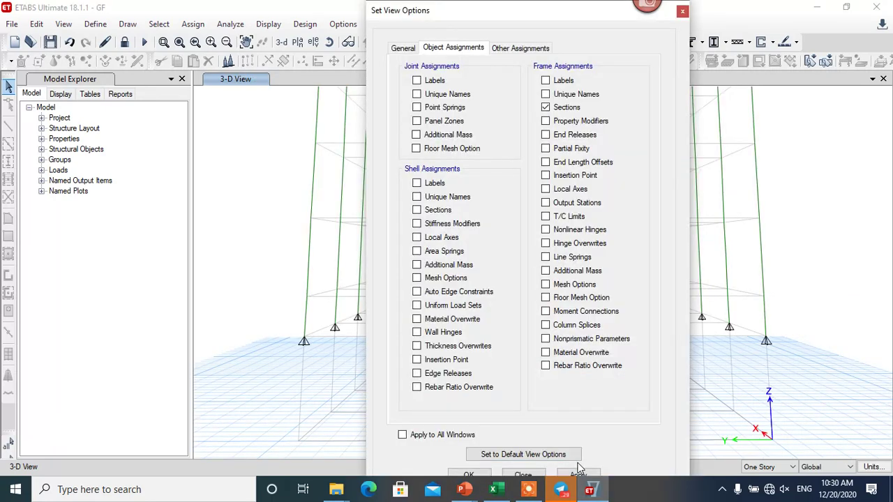
- Show the frame section names on the columns and examine which sections are assigned near the base
{"action": "left_click", "coordinate": [578, 475]}
{"action": "left_click", "coordinate": [681, 11]}
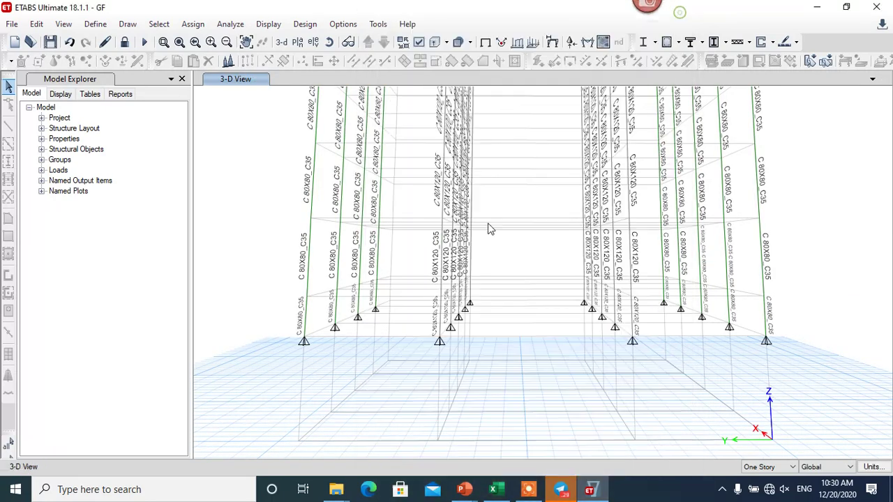
{"action": "scroll", "coordinate": [455, 325], "scroll_direction": "up", "scroll_amount": 3}
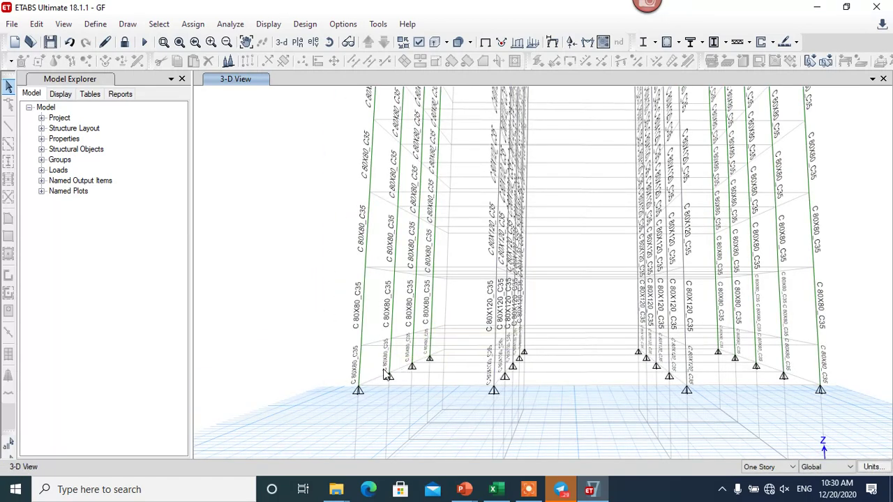
{"action": "mouse_move", "coordinate": [393, 372]}
{"action": "middle_click_drag", "start_coordinate": [355, 375], "coordinate": [537, 304]}
{"action": "middle_click_drag", "start_coordinate": [668, 349], "coordinate": [479, 221]}
{"action": "scroll", "coordinate": [505, 223], "scroll_direction": "down", "scroll_amount": 3}
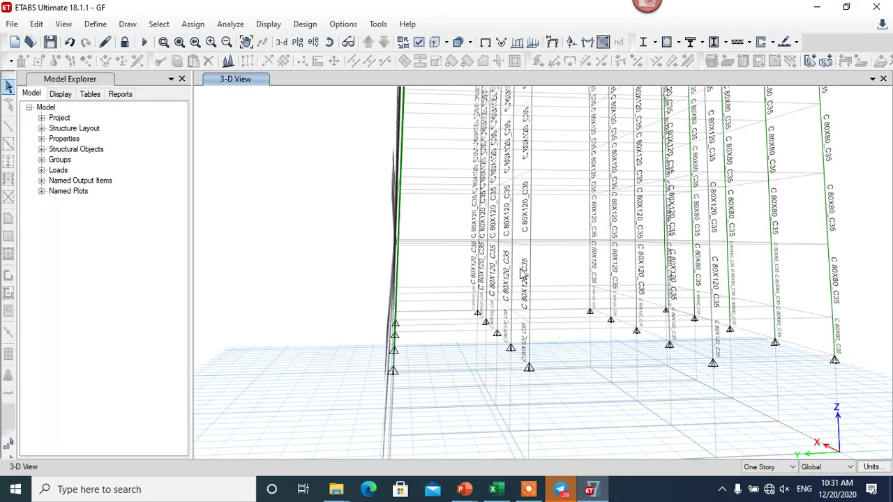
{"action": "scroll", "coordinate": [510, 265], "scroll_direction": "up", "scroll_amount": 2}
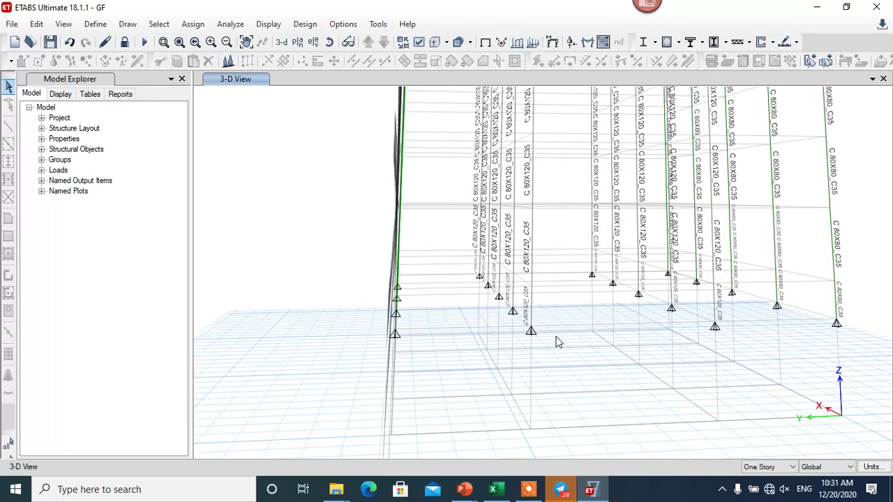
{"action": "scroll", "coordinate": [551, 342], "scroll_direction": "up", "scroll_amount": 1}
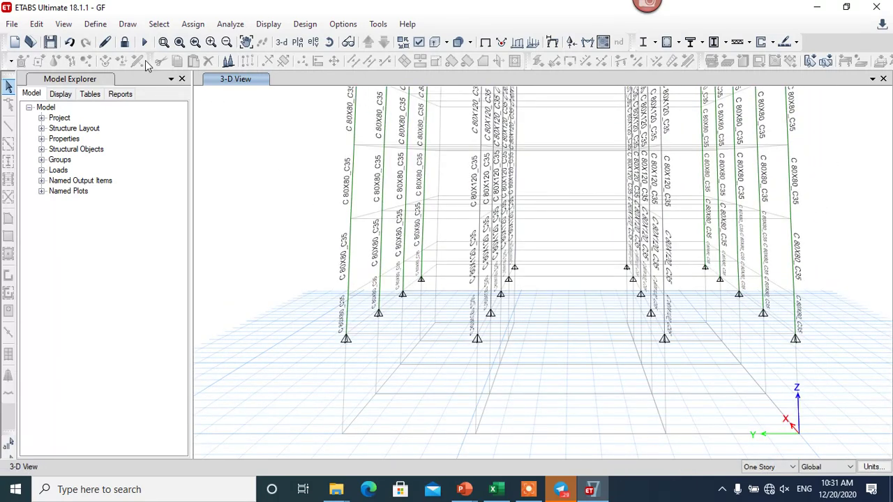
- Unlock the model, accepting deletion of the analysis results, and open the frame section property definitions
{"action": "left_click", "coordinate": [126, 43]}
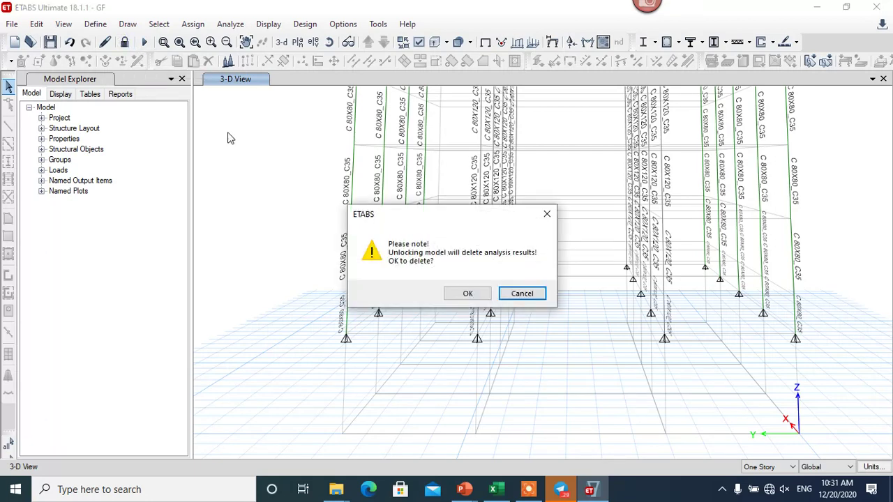
{"action": "left_click", "coordinate": [469, 293]}
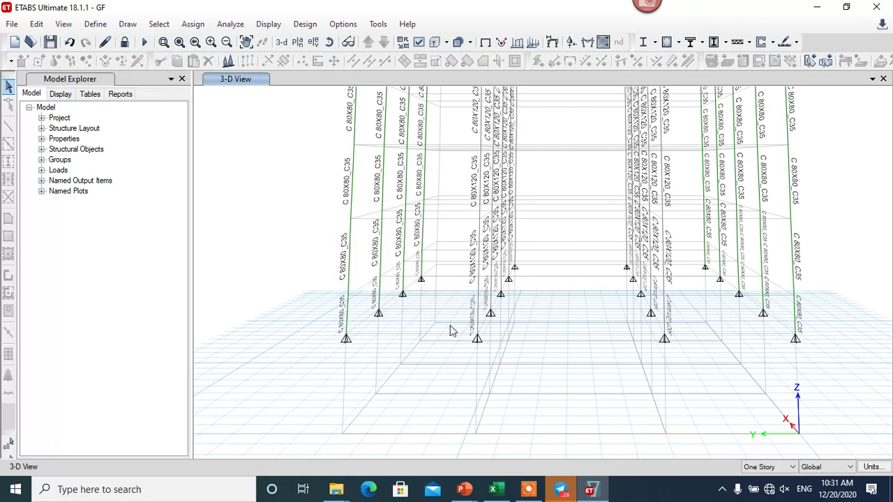
{"action": "middle_click_drag", "start_coordinate": [427, 338], "coordinate": [461, 343]}
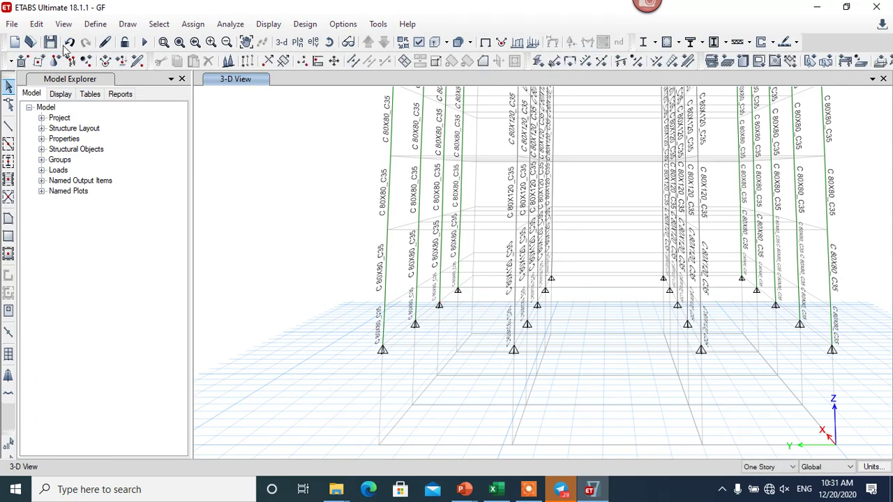
{"action": "left_click", "coordinate": [95, 25]}
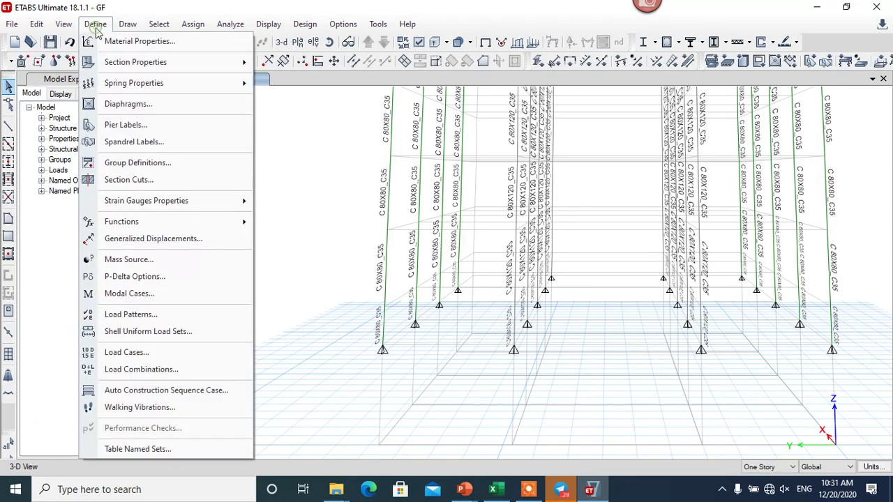
{"action": "left_click", "coordinate": [119, 63]}
{"action": "left_click", "coordinate": [308, 63]}
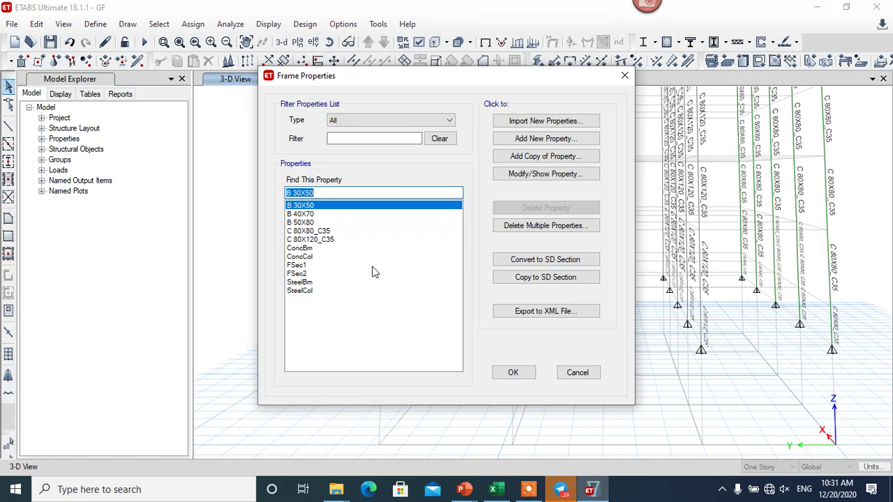
- Copy the C 80X80_C35 column section as C 70X70_C35 with depth and width set to 700 mm
{"action": "left_click", "coordinate": [339, 233]}
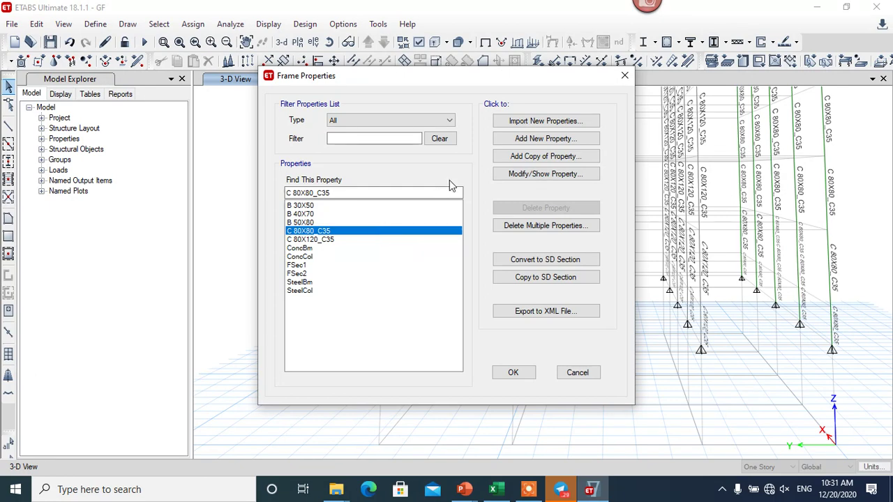
{"action": "left_click", "coordinate": [522, 139]}
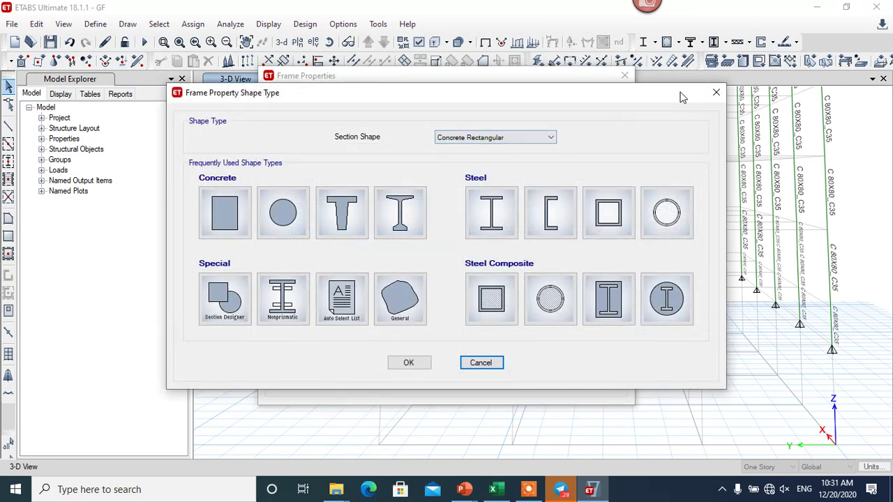
{"action": "left_click", "coordinate": [713, 94]}
{"action": "left_click", "coordinate": [545, 157]}
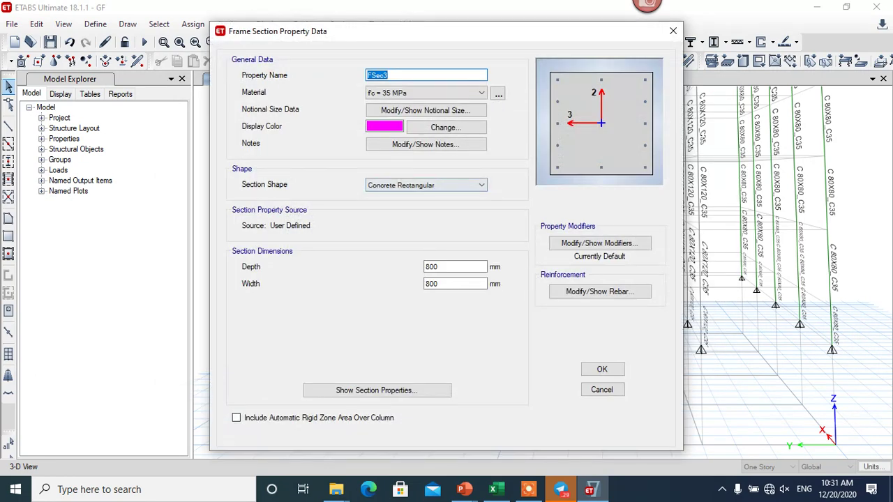
{"action": "type", "text": "C 70X70_C35"}
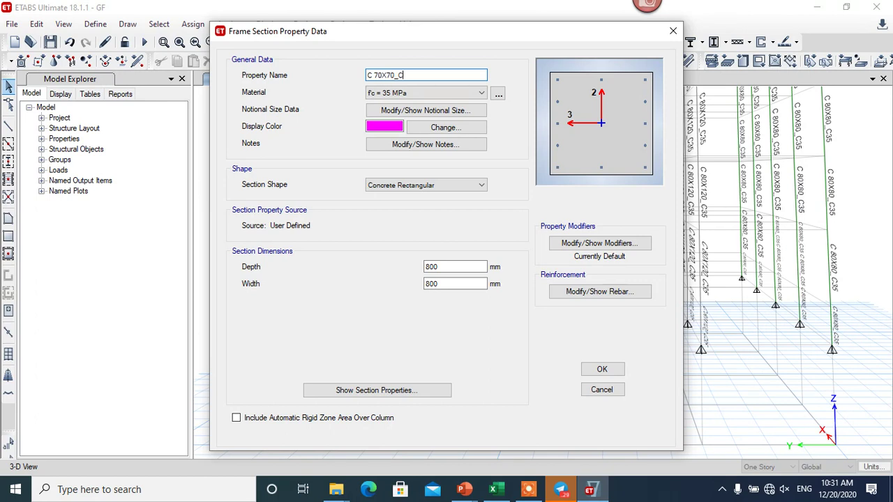
{"action": "left_click", "coordinate": [424, 268]}
{"action": "type", "text": "7"}
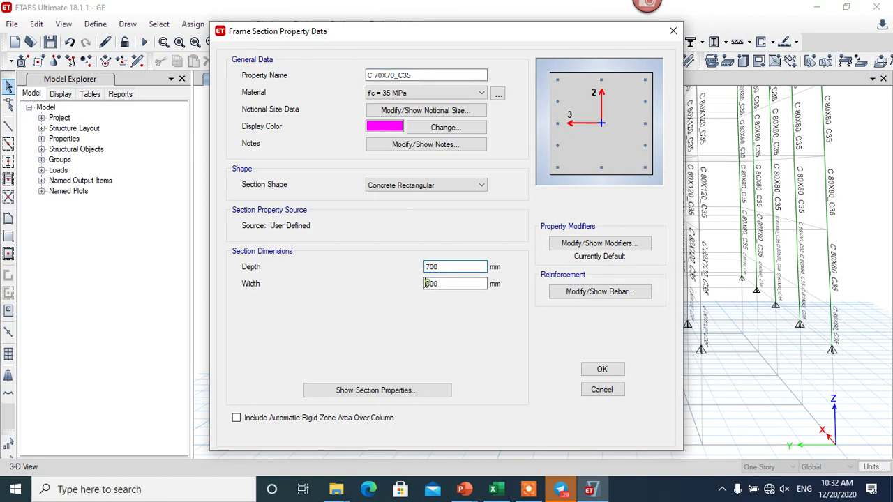
{"action": "left_click_drag", "start_coordinate": [425, 284], "coordinate": [433, 285]}
{"action": "type", "text": "7"}
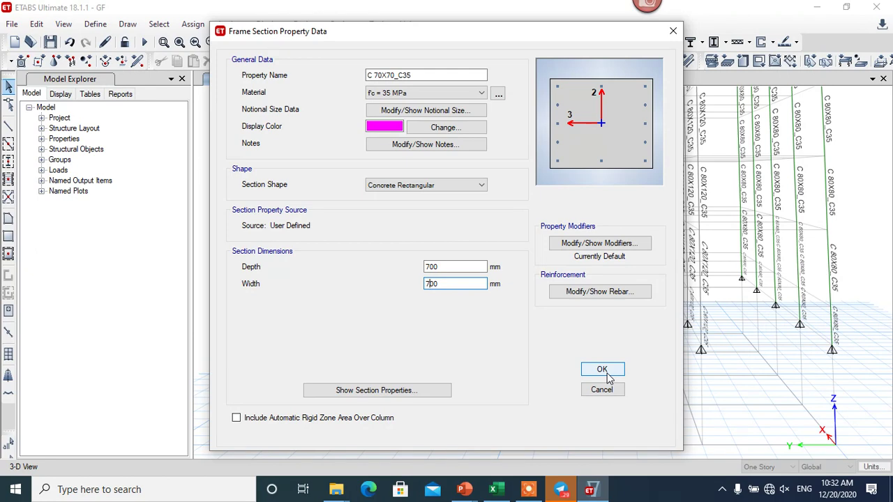
{"action": "left_click", "coordinate": [455, 267]}
{"action": "left_click", "coordinate": [600, 370]}
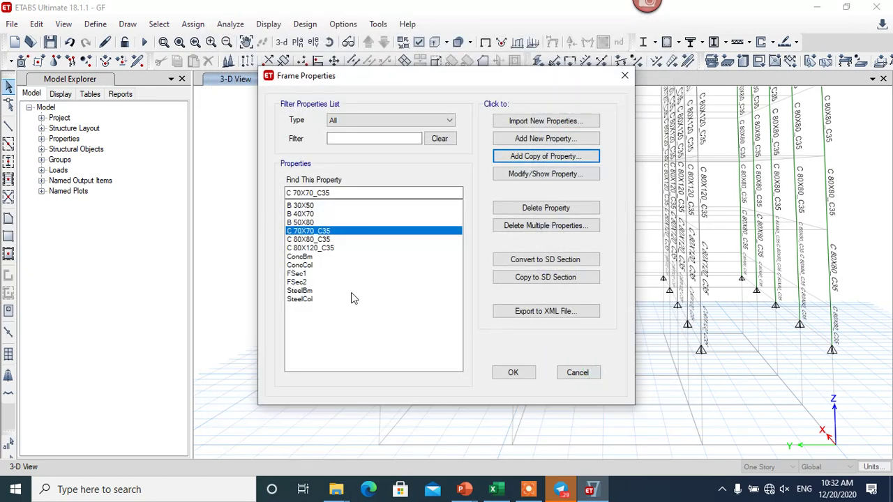
- Copy the C 70X70_C35 column section as C 60X60_C35 with depth and width set to 600 mm
{"action": "left_click", "coordinate": [531, 157]}
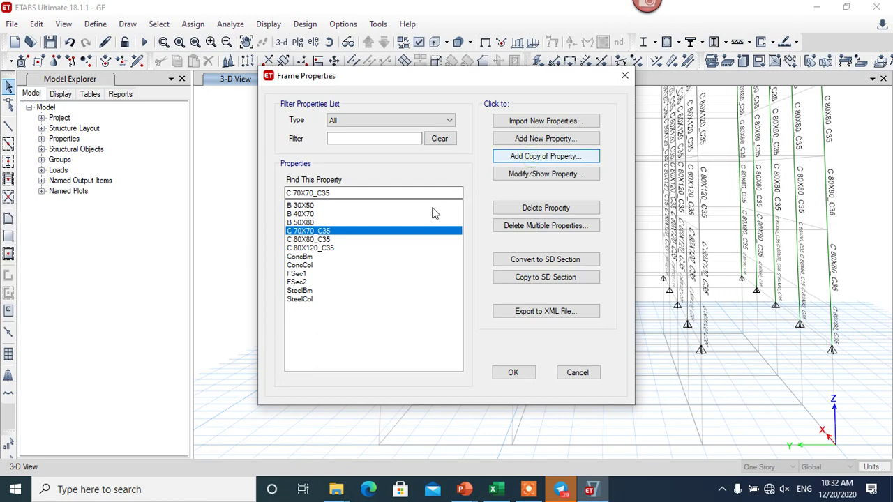
{"action": "type", "text": "C 60X60_C35"}
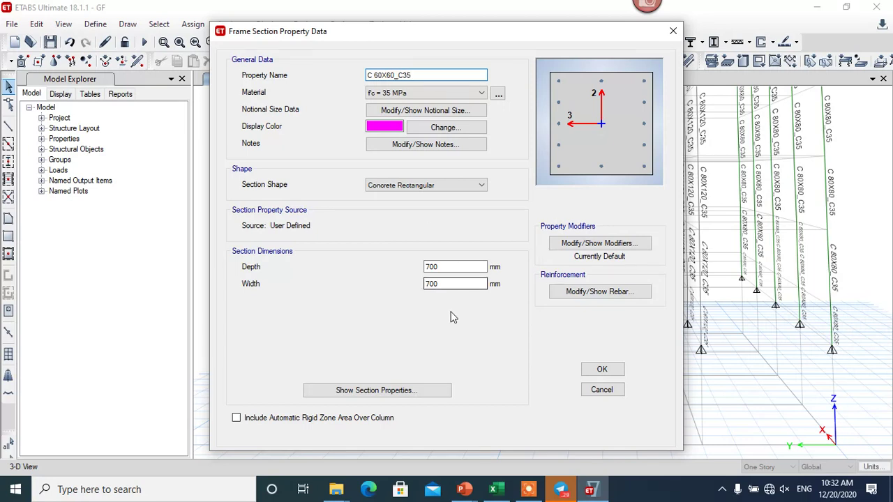
{"action": "double_click", "coordinate": [429, 266]}
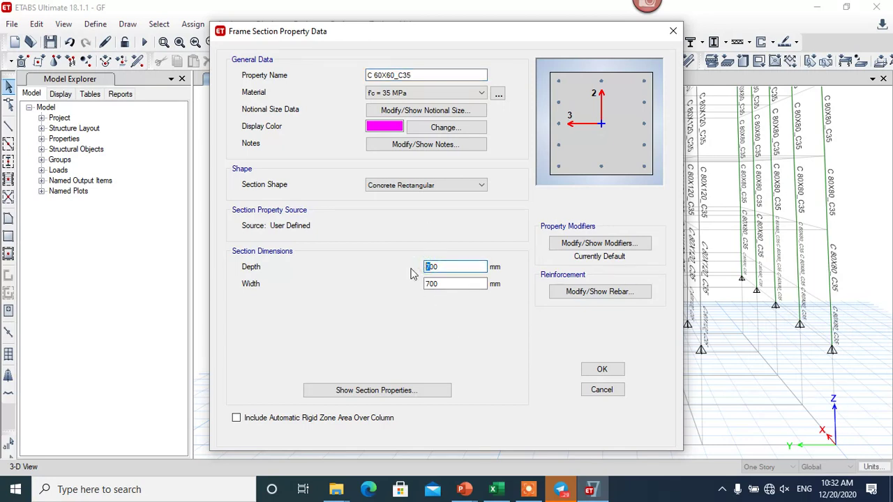
{"action": "type", "text": "600"}
{"action": "double_click", "coordinate": [429, 284]}
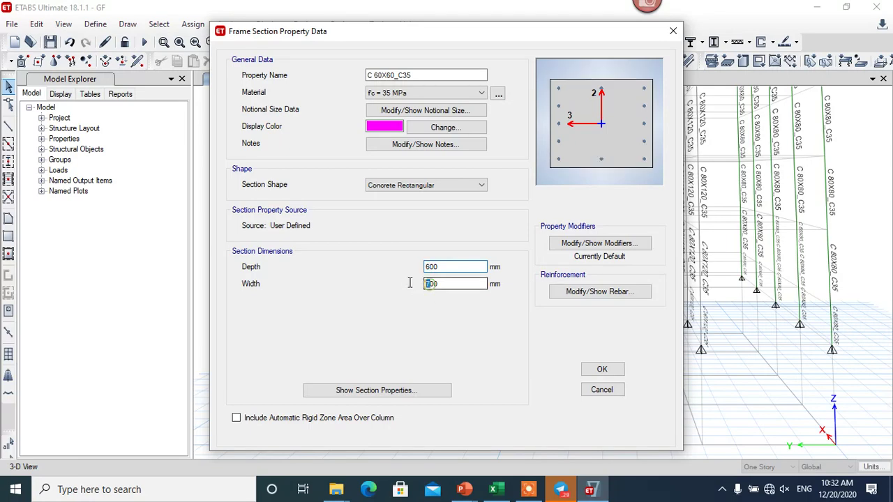
{"action": "type", "text": "600"}
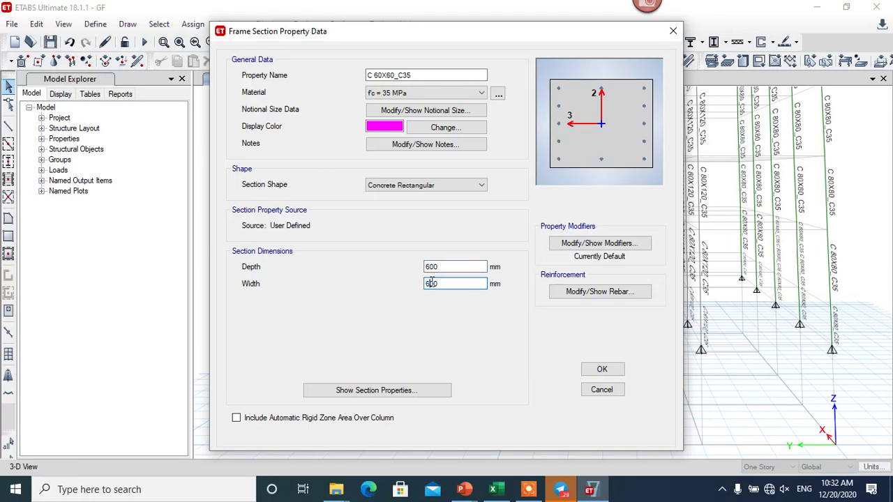
{"action": "left_click", "coordinate": [603, 371]}
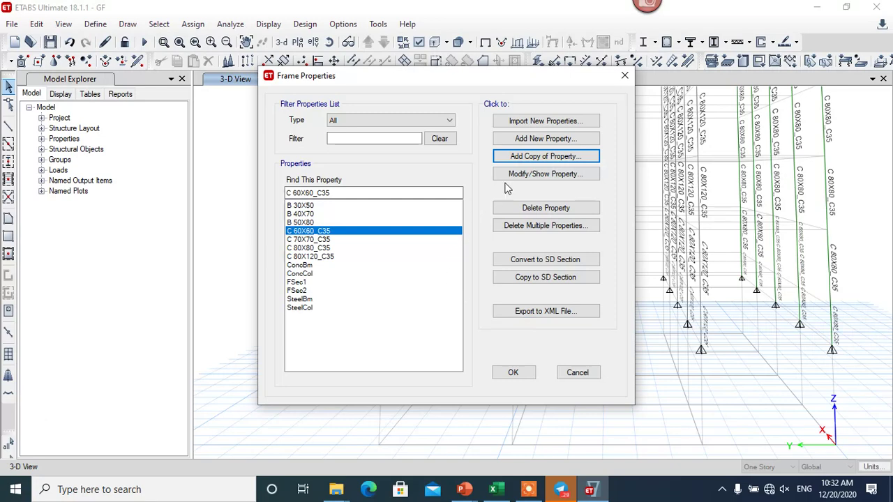
- Copy the C 60X60_C35 column section as C 50X50_C35 with depth and width set to 500 mm
{"action": "left_click", "coordinate": [512, 157]}
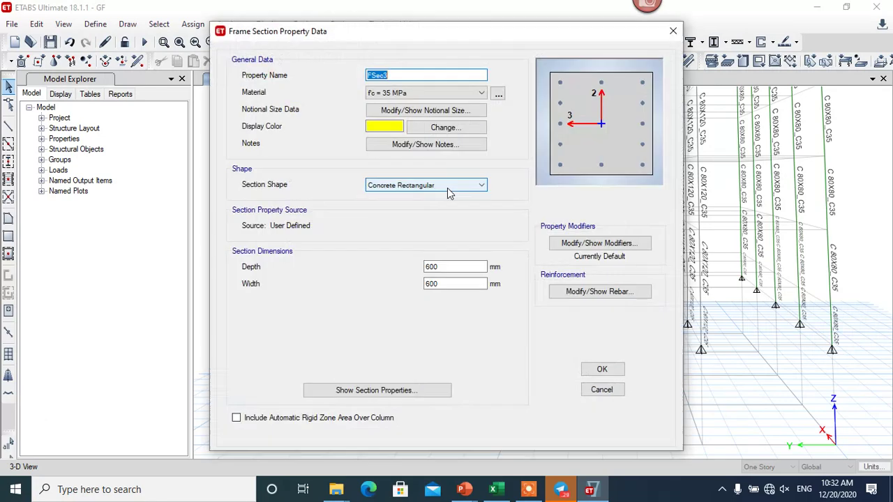
{"action": "type", "text": "C 50X50_C35"}
{"action": "left_click", "coordinate": [429, 267]}
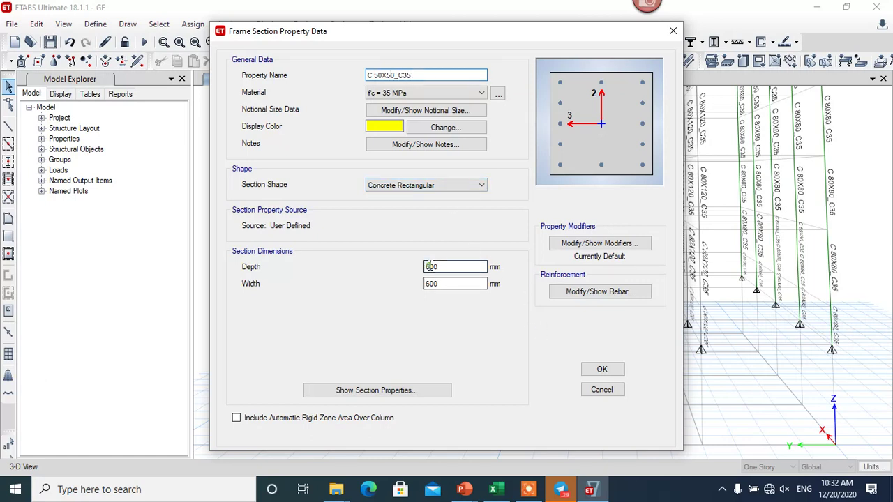
{"action": "double_click", "coordinate": [429, 267]}
{"action": "type", "text": "500"}
{"action": "left_click", "coordinate": [432, 284]}
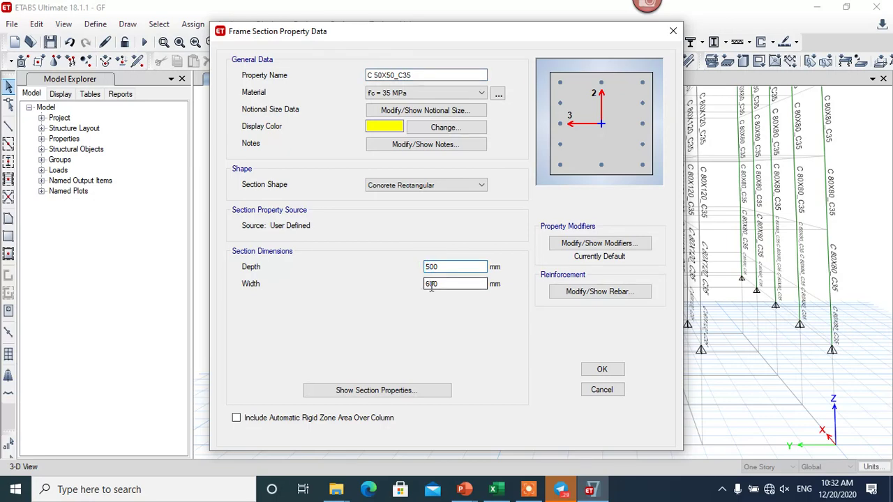
{"action": "double_click", "coordinate": [432, 284]}
{"action": "type", "text": "500"}
{"action": "left_click", "coordinate": [592, 369]}
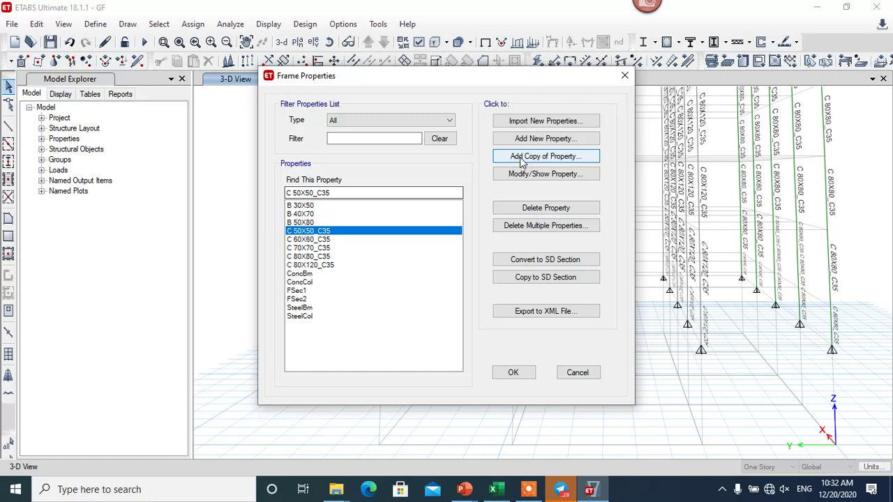
- Copy the C 50X50_C35 column section as C 90X90_C35 with depth and width set to 900 mm
{"action": "left_click", "coordinate": [520, 156]}
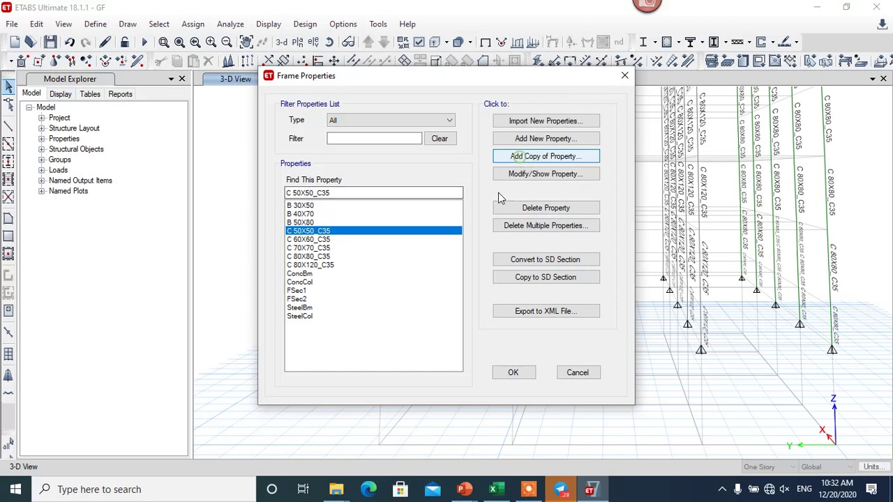
{"action": "type", "text": "C"}
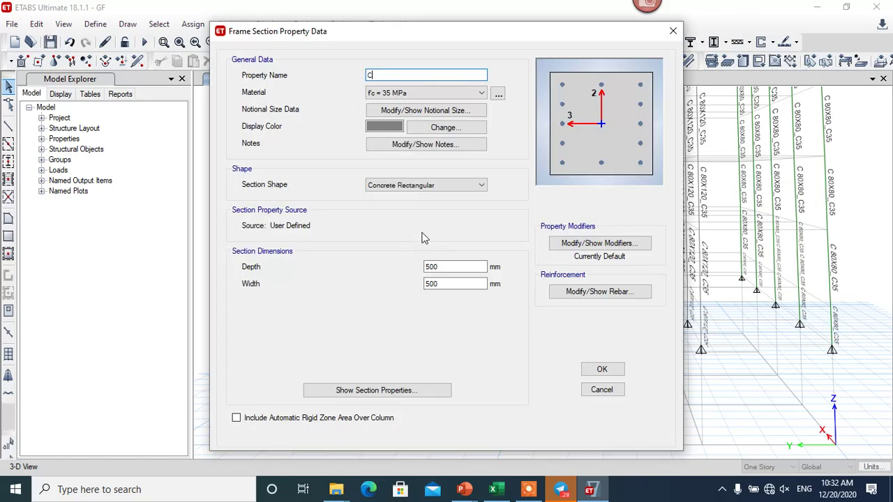
{"action": "type", "text": "90X90"}
{"action": "left_click", "coordinate": [372, 76]}
{"action": "type", "text": "_C35"}
{"action": "left_click_drag", "start_coordinate": [435, 267], "coordinate": [425, 284]}
{"action": "type", "text": "90X9"}
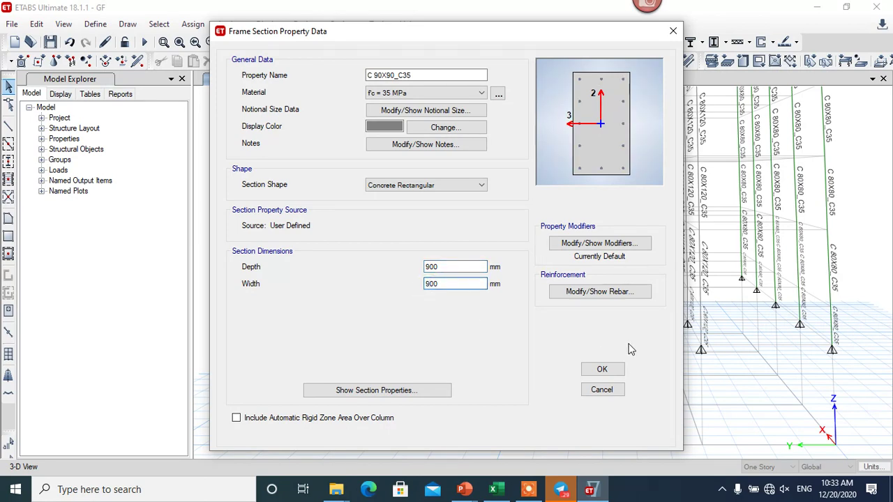
{"action": "left_click", "coordinate": [603, 370]}
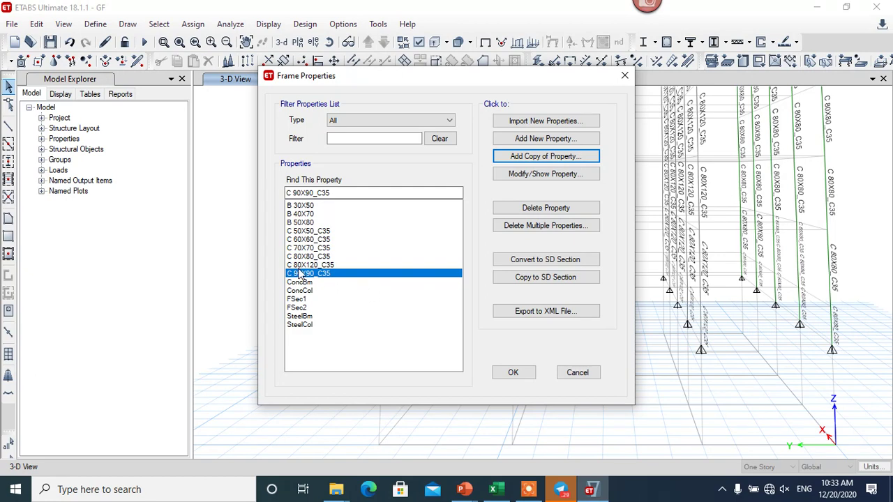
- Copy the C 80X120_C35 column section as C 80X100_C35 with the width set to 1000 mm
{"action": "left_click", "coordinate": [403, 265]}
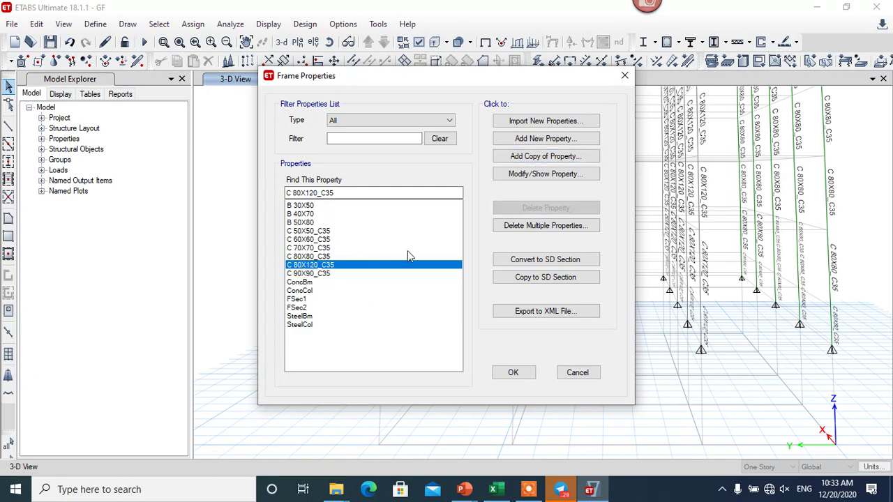
{"action": "left_click", "coordinate": [524, 156]}
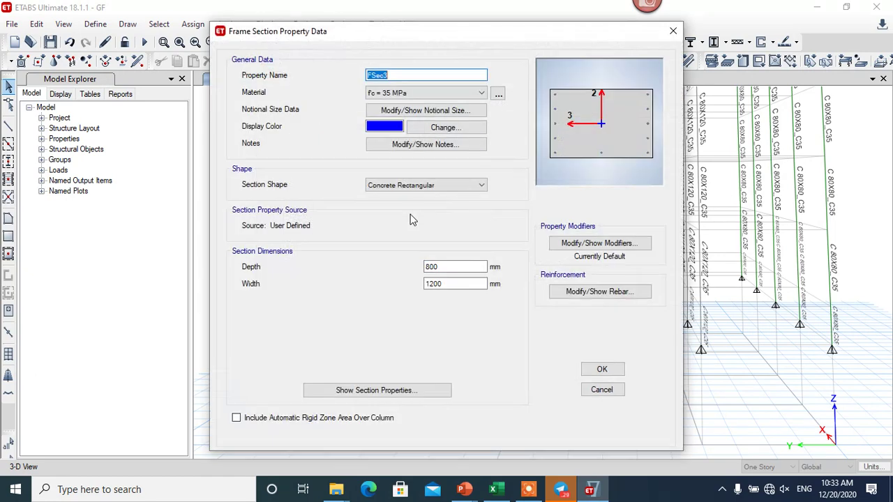
{"action": "type", "text": "C 80X100_C35"}
{"action": "left_click_drag", "start_coordinate": [435, 285], "coordinate": [430, 285]}
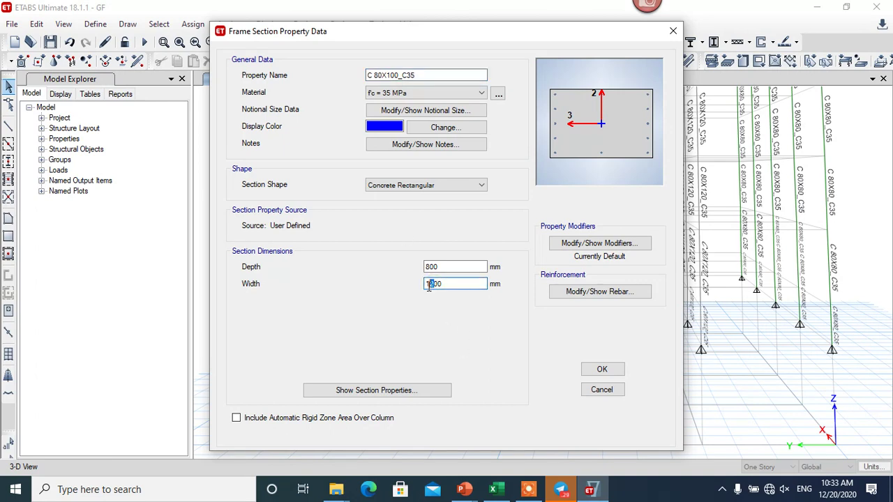
{"action": "left_click", "coordinate": [468, 266]}
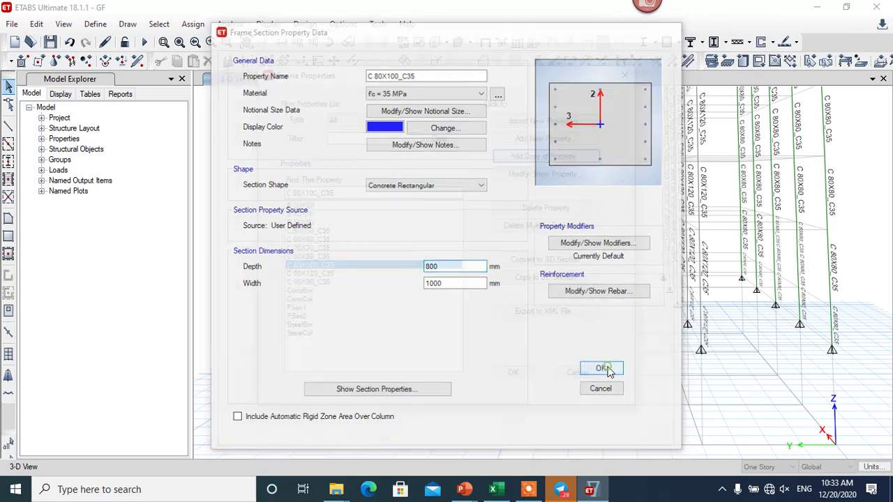
{"action": "left_click", "coordinate": [604, 370]}
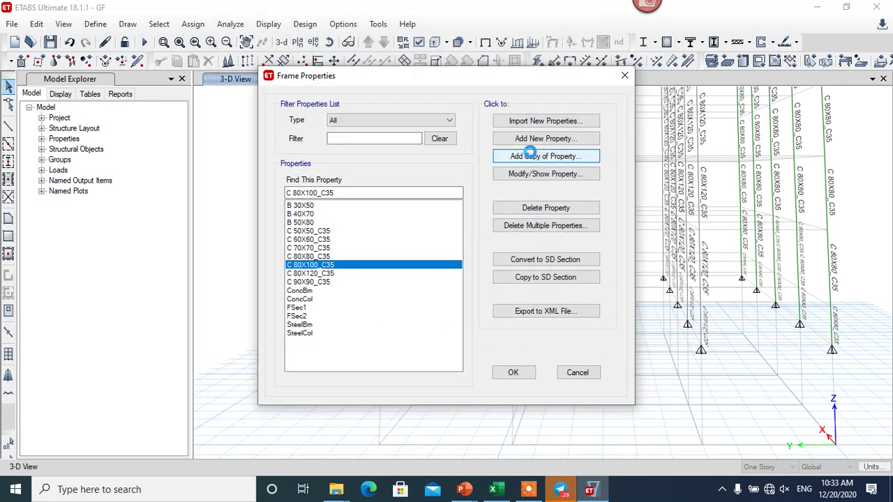
- Copy the C 80X100_C35 section as C 80X110_C35 with a width of 1100 mm and accept the frame property definitions
{"action": "left_click", "coordinate": [532, 157]}
{"action": "type", "text": "C 80X110_C35"}
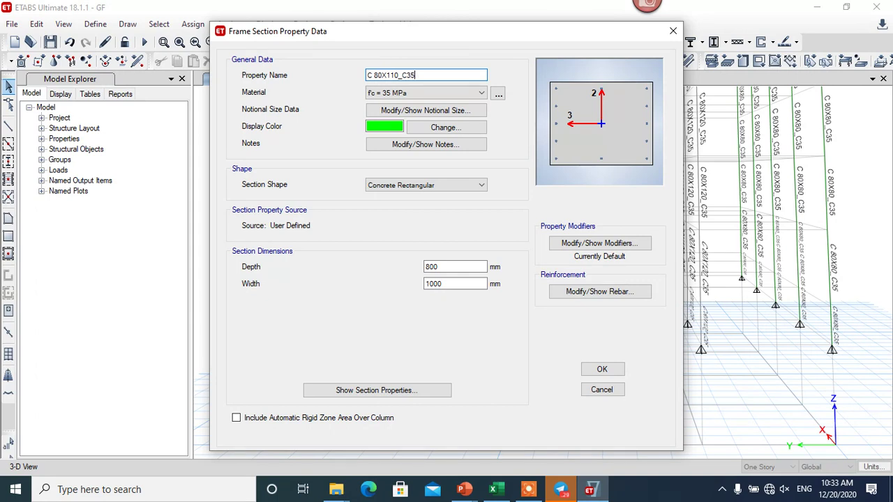
{"action": "left_click", "coordinate": [453, 283]}
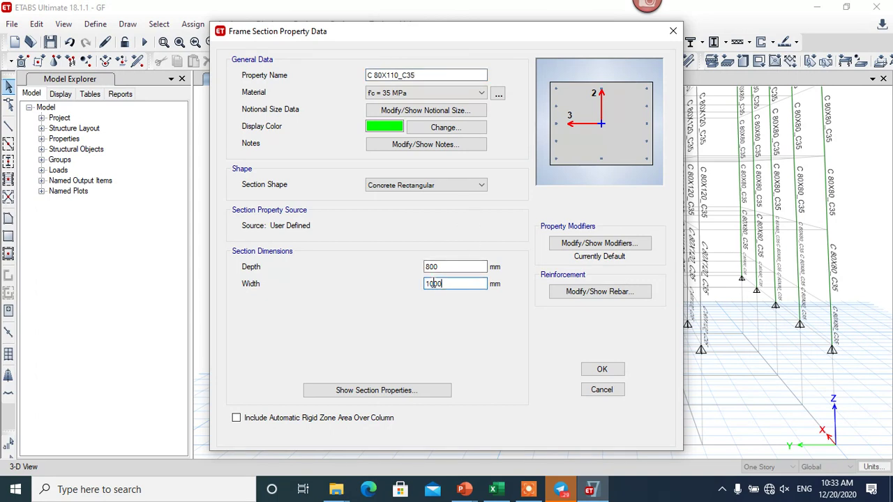
{"action": "left_click_drag", "start_coordinate": [428, 283], "coordinate": [433, 283]}
{"action": "type", "text": "1"}
{"action": "left_click", "coordinate": [451, 265]}
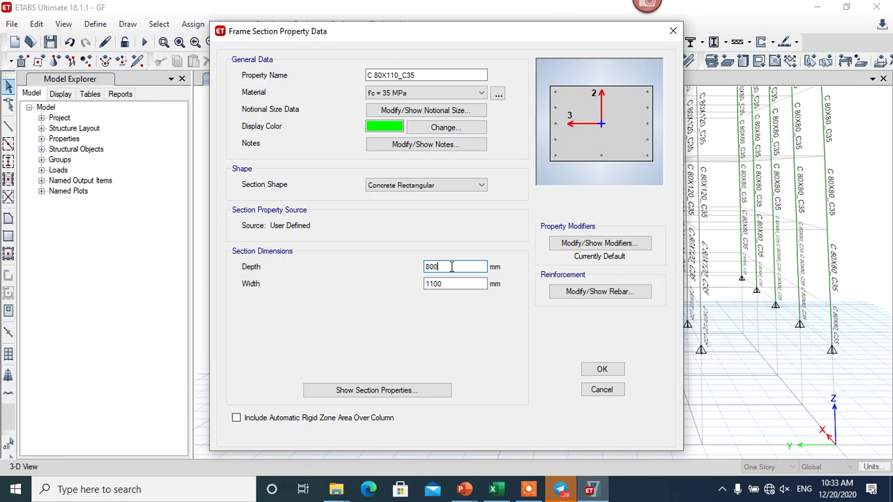
{"action": "key", "text": "Tab"}
{"action": "left_click", "coordinate": [452, 283]}
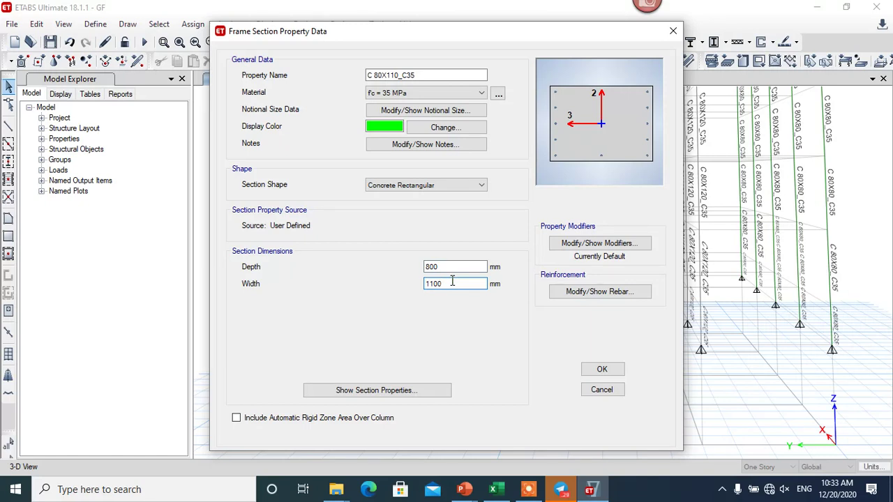
{"action": "left_click", "coordinate": [602, 370]}
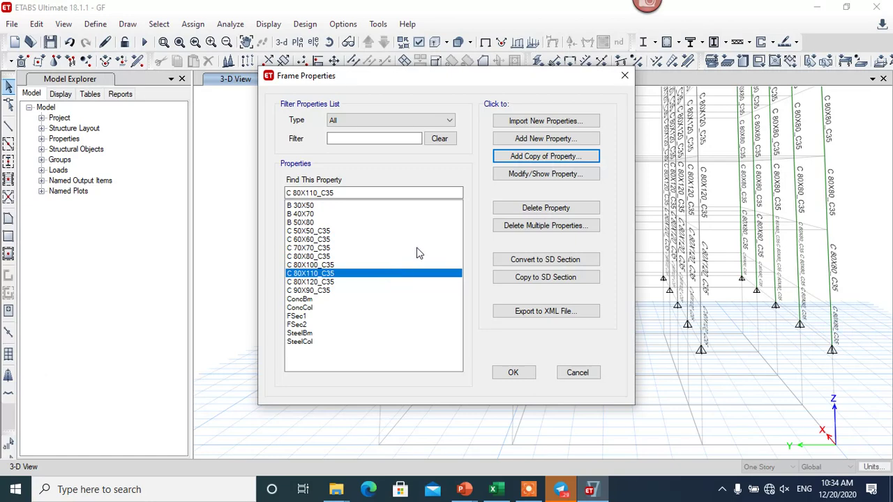
{"action": "left_click", "coordinate": [514, 374]}
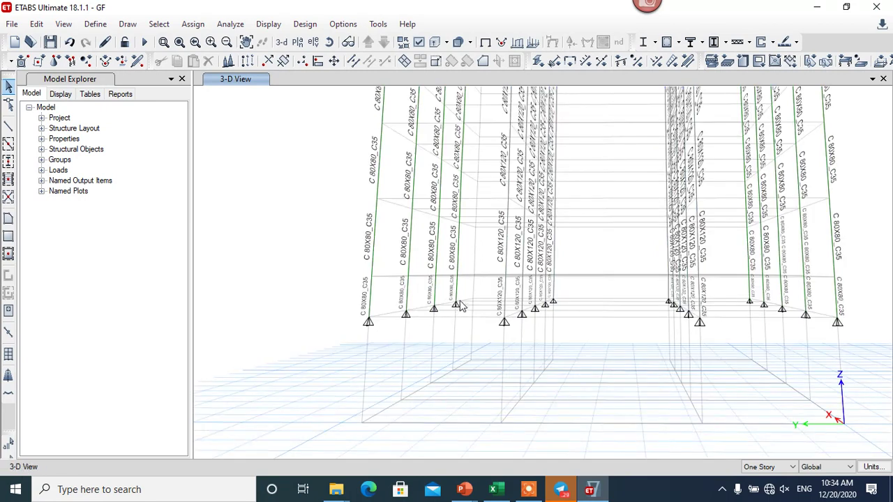
- Select the C 80X80_C35 columns of the lowest storeys along one outer side of the building
{"action": "left_click_drag", "start_coordinate": [462, 289], "coordinate": [346, 287]}
{"action": "left_click_drag", "start_coordinate": [473, 249], "coordinate": [300, 243]}
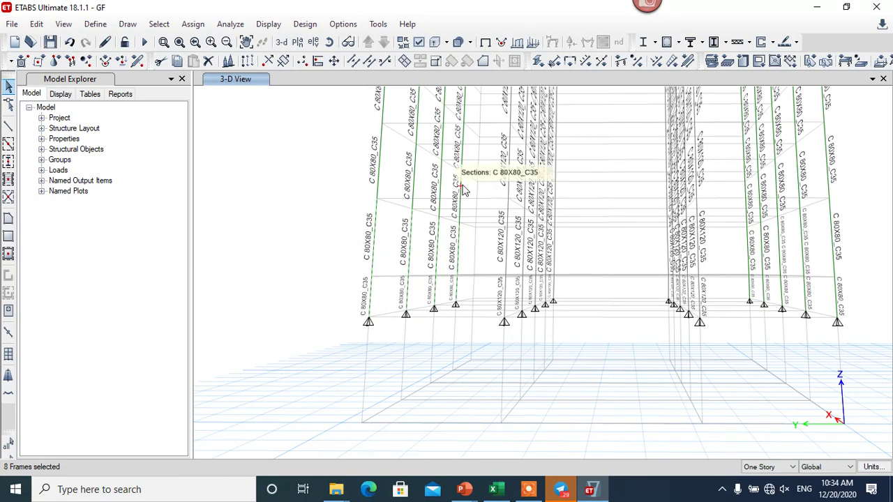
{"action": "left_click_drag", "start_coordinate": [473, 202], "coordinate": [343, 182]}
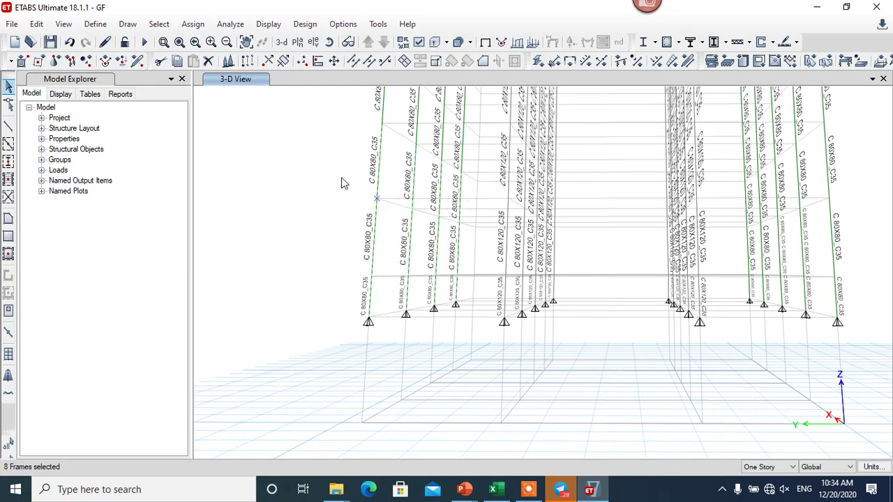
{"action": "middle_click_drag", "start_coordinate": [434, 195], "coordinate": [423, 213], "text": "shift"}
{"action": "left_click_drag", "start_coordinate": [473, 151], "coordinate": [323, 138]}
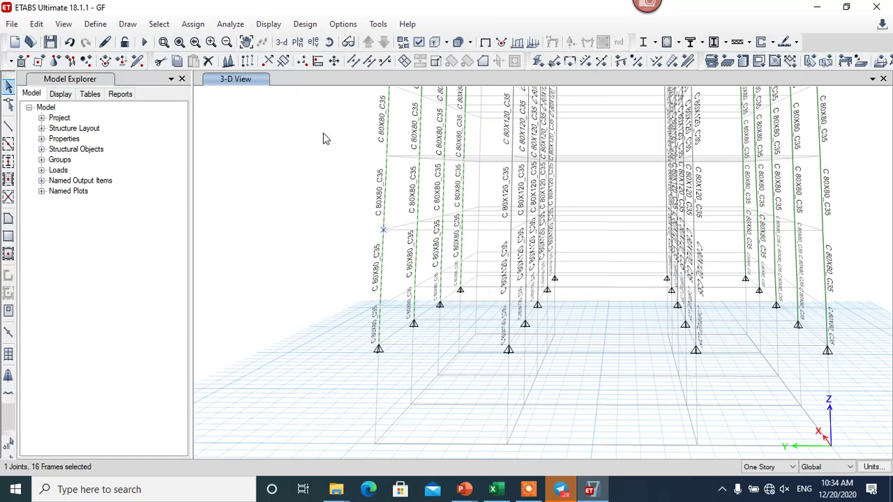
{"action": "middle_click_drag", "start_coordinate": [417, 235], "coordinate": [391, 246], "text": "shift"}
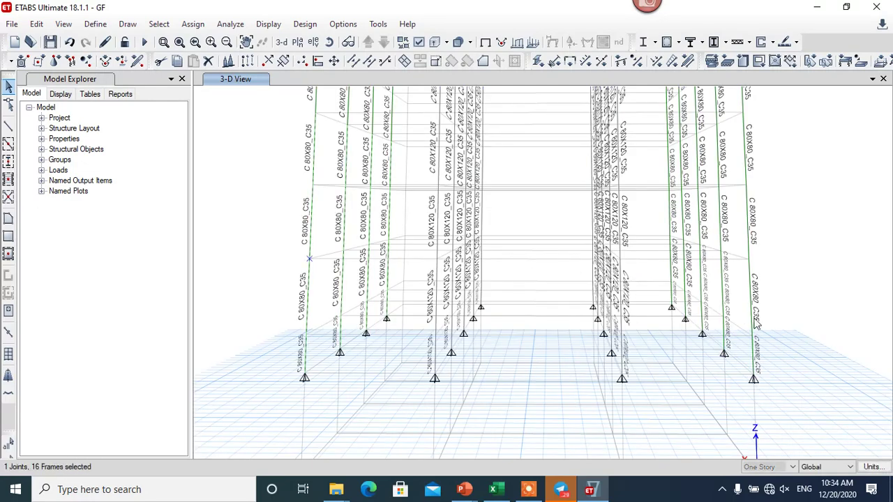
- Add the C 80X80_C35 columns of the lowest storeys along the opposite outer side of the building to the selection
{"action": "key", "text": "ctrl+shift+s"}
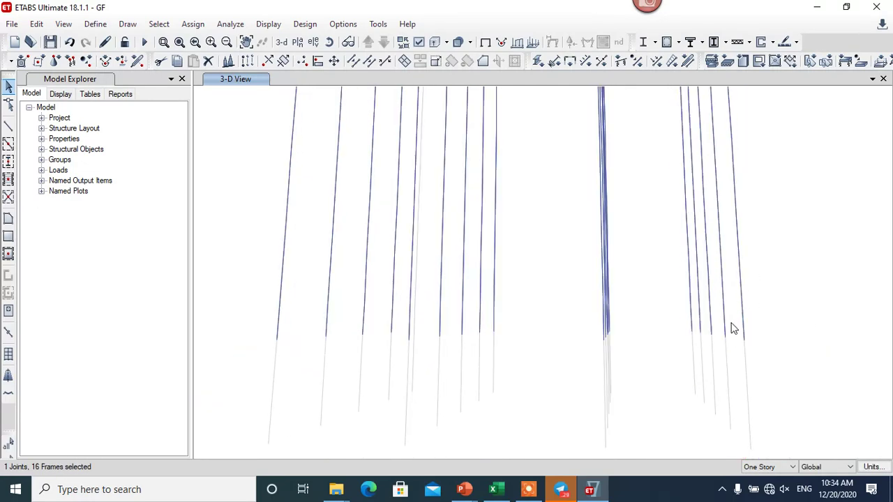
{"action": "left_click_drag", "start_coordinate": [758, 313], "coordinate": [687, 330]}
{"action": "left_click_drag", "start_coordinate": [752, 271], "coordinate": [676, 291]}
{"action": "left_click_drag", "start_coordinate": [748, 202], "coordinate": [658, 269]}
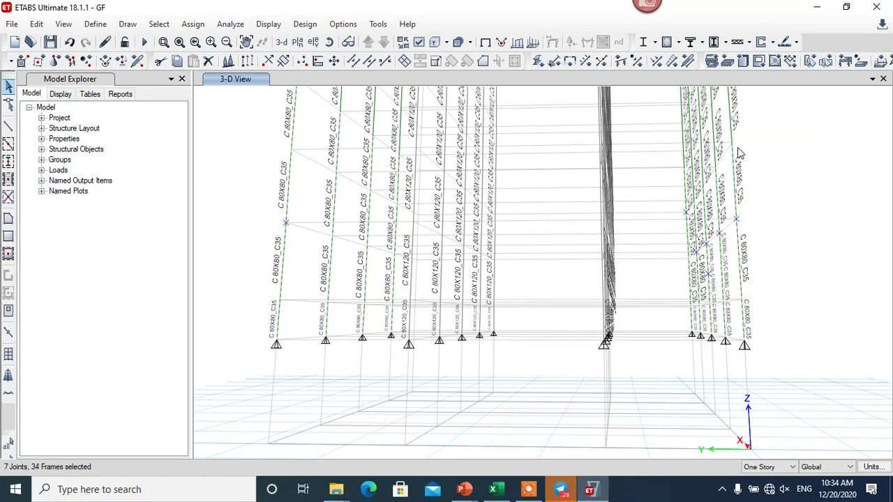
{"action": "left_click_drag", "start_coordinate": [741, 153], "coordinate": [689, 210]}
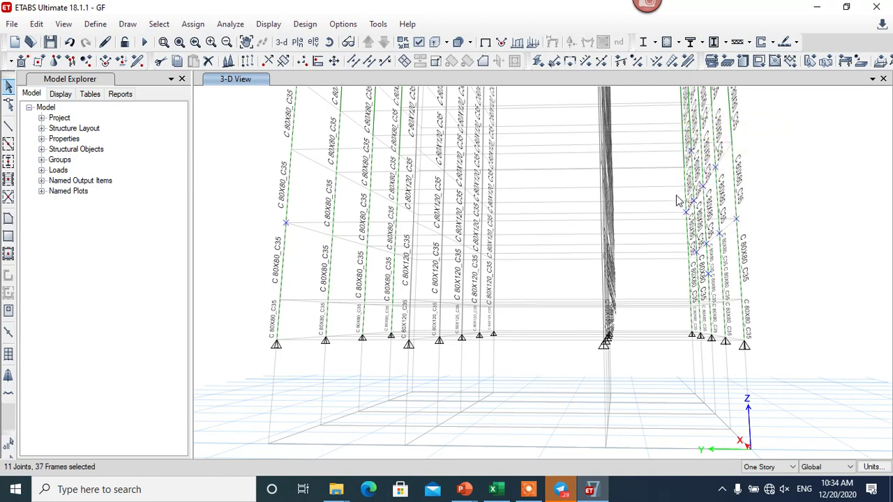
- Complete the lower-storey outer column selection with the missed column and deselect the stray joint above it
{"action": "middle_click_drag", "start_coordinate": [677, 201], "coordinate": [727, 281], "text": "shift"}
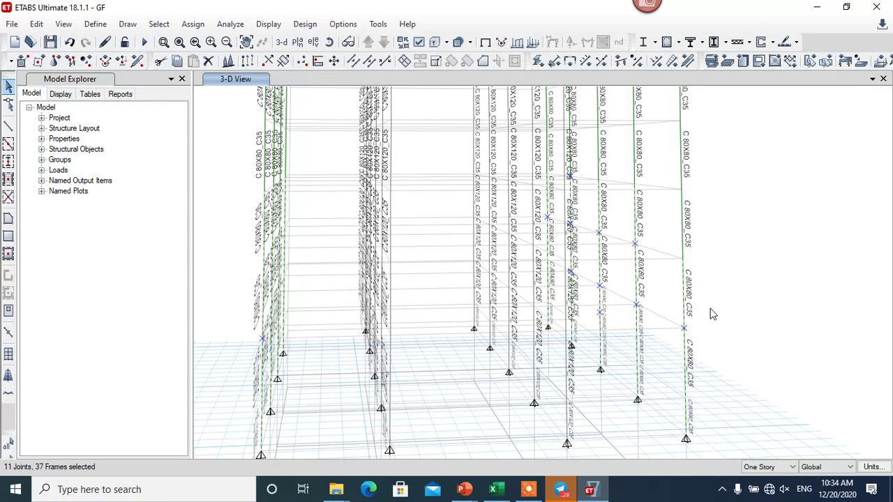
{"action": "scroll", "coordinate": [660, 258], "scroll_direction": "down", "scroll_amount": 2}
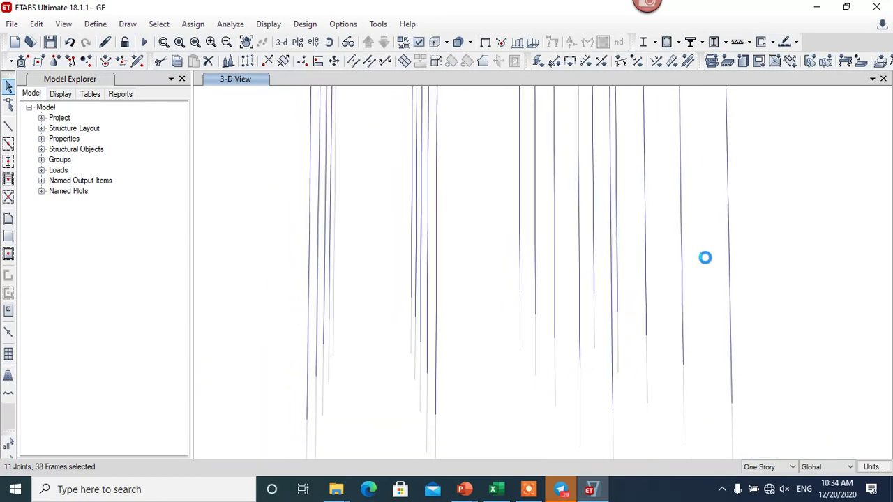
{"action": "scroll", "coordinate": [646, 339], "scroll_direction": "up", "scroll_amount": 2}
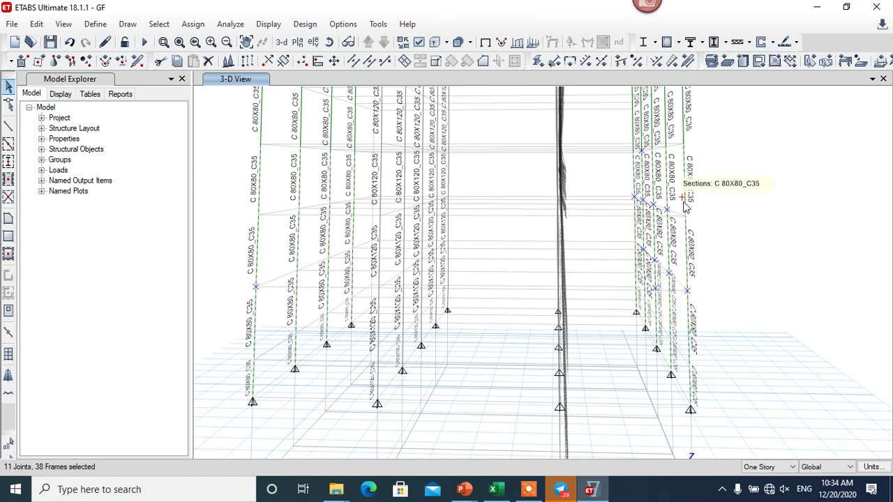
{"action": "scroll", "coordinate": [677, 265], "scroll_direction": "up", "scroll_amount": 1}
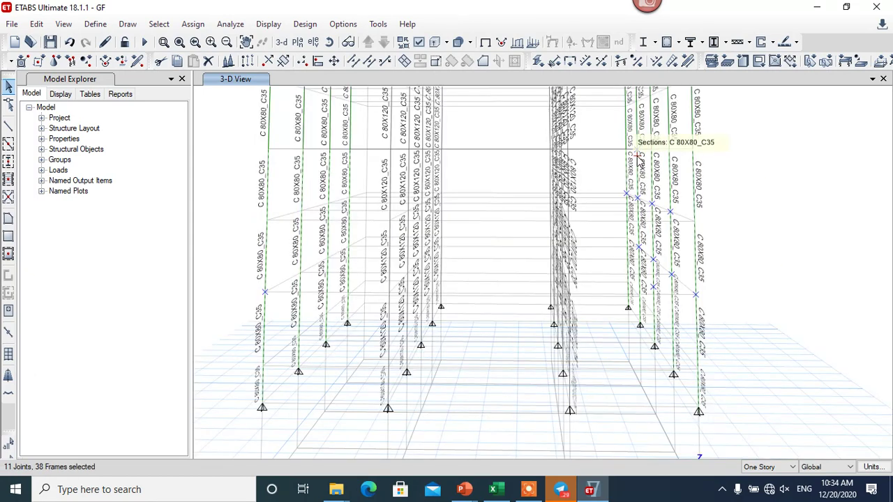
{"action": "left_click", "coordinate": [639, 148]}
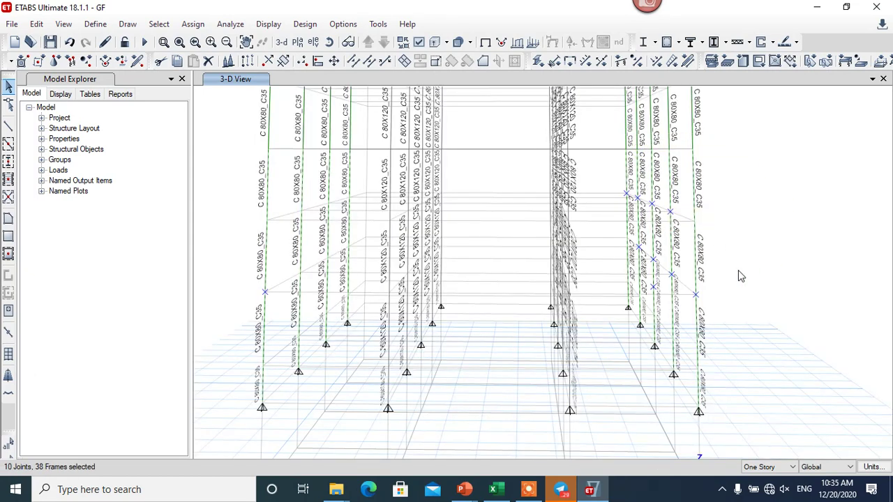
{"action": "middle_click_drag", "start_coordinate": [289, 244], "coordinate": [313, 235]}
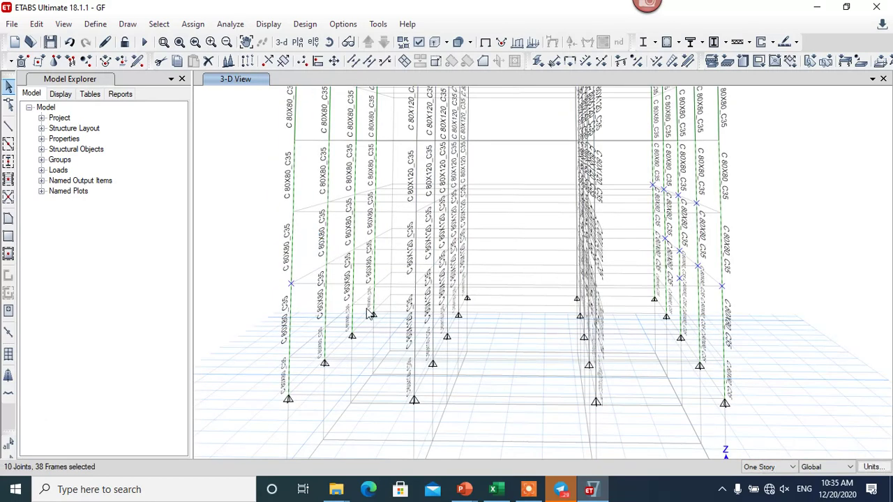
{"action": "mouse_move", "coordinate": [369, 314]}
{"action": "middle_mouse_down"}
{"action": "mouse_move", "coordinate": [367, 321]}
{"action": "mouse_move", "coordinate": [360, 312]}
{"action": "middle_mouse_up"}
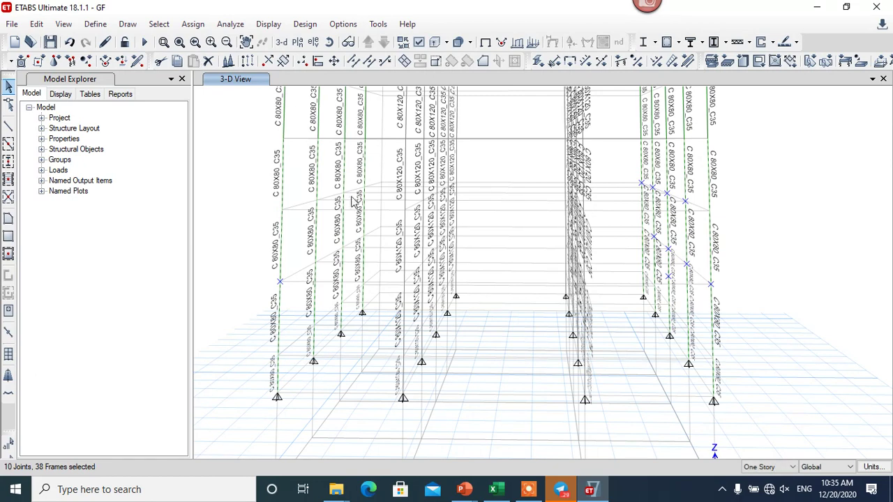
- Assign the C 70X70_C35 frame section to the selected lower-storey outer columns
{"action": "left_click", "coordinate": [190, 24]}
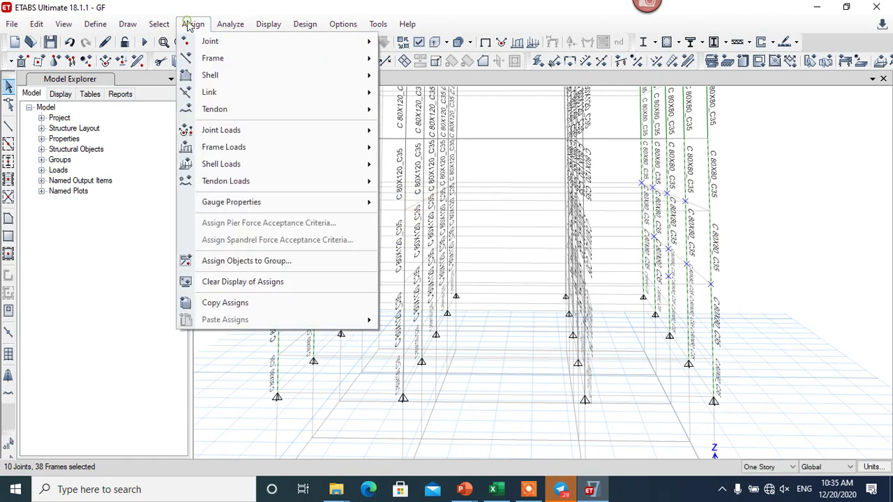
{"action": "left_click", "coordinate": [221, 58]}
{"action": "left_click", "coordinate": [435, 60]}
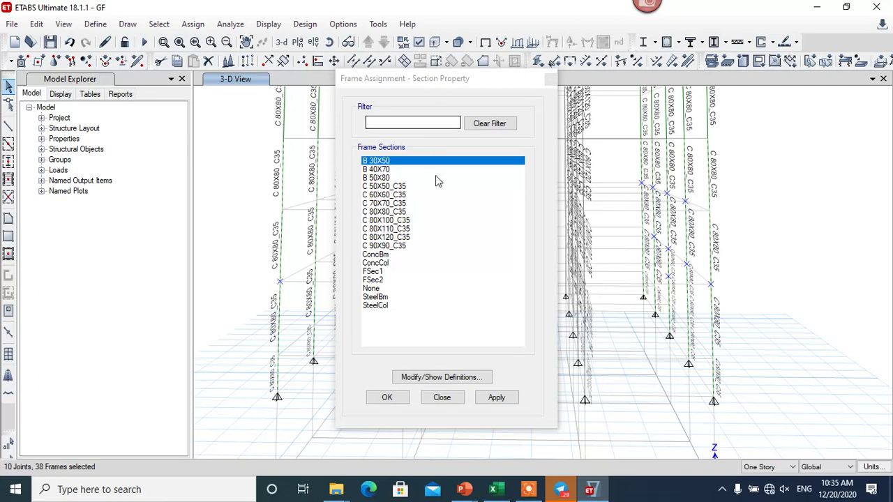
{"action": "left_click", "coordinate": [385, 203]}
{"action": "left_click", "coordinate": [506, 400]}
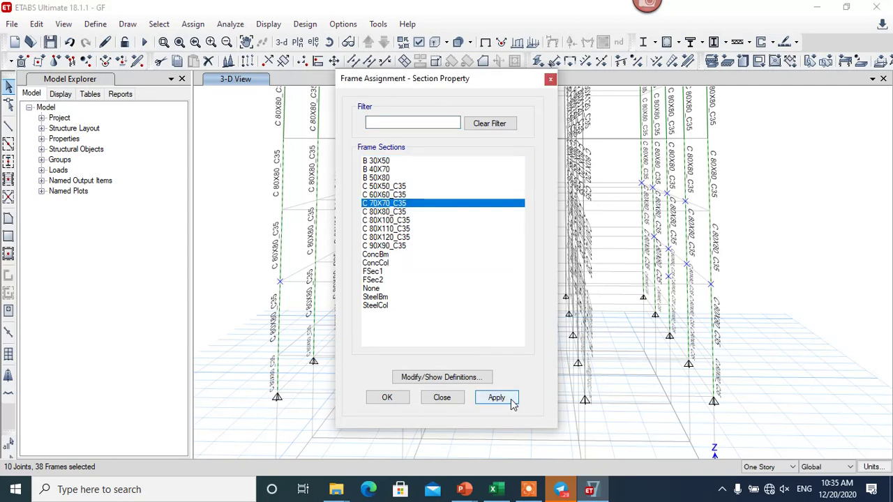
{"action": "left_click", "coordinate": [442, 398]}
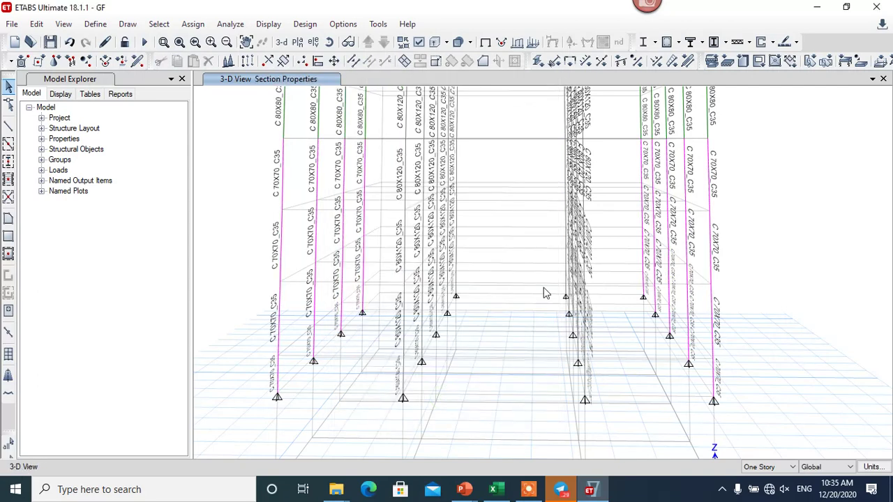
- Select the C 80X80_C35 columns of the four storeys above the C 70X70_C35 ones along one outer side
{"action": "scroll", "coordinate": [512, 356], "scroll_direction": "up", "scroll_amount": 2}
{"action": "middle_click_drag", "start_coordinate": [465, 305], "coordinate": [597, 287]}
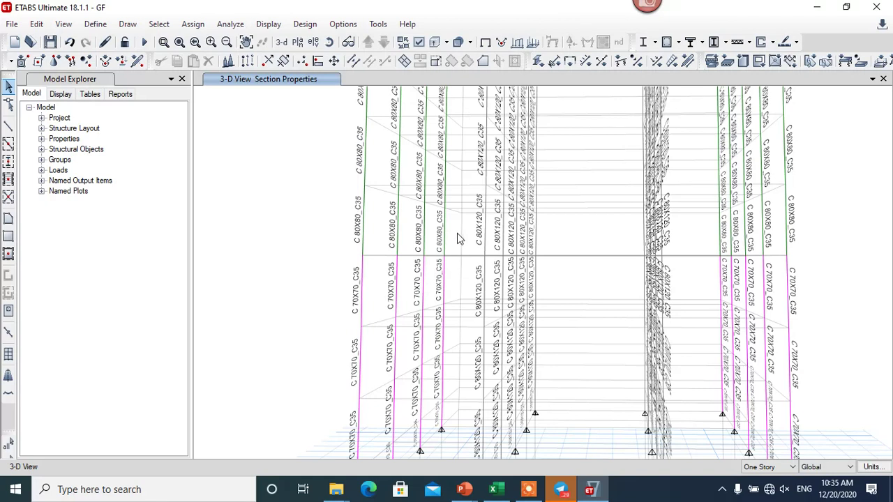
{"action": "left_click_drag", "start_coordinate": [397, 240], "coordinate": [348, 241]}
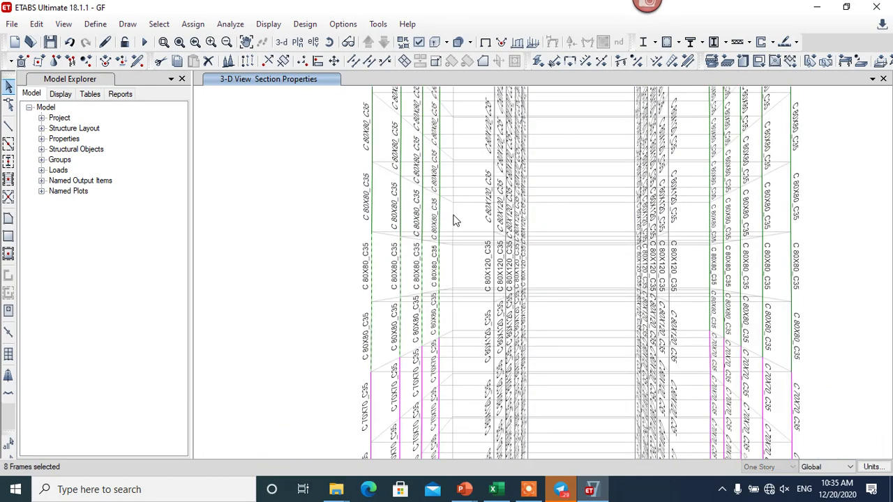
{"action": "left_click_drag", "start_coordinate": [454, 221], "coordinate": [343, 219]}
{"action": "left_click_drag", "start_coordinate": [441, 165], "coordinate": [344, 163]}
{"action": "middle_click_drag", "start_coordinate": [431, 237], "coordinate": [341, 180]}
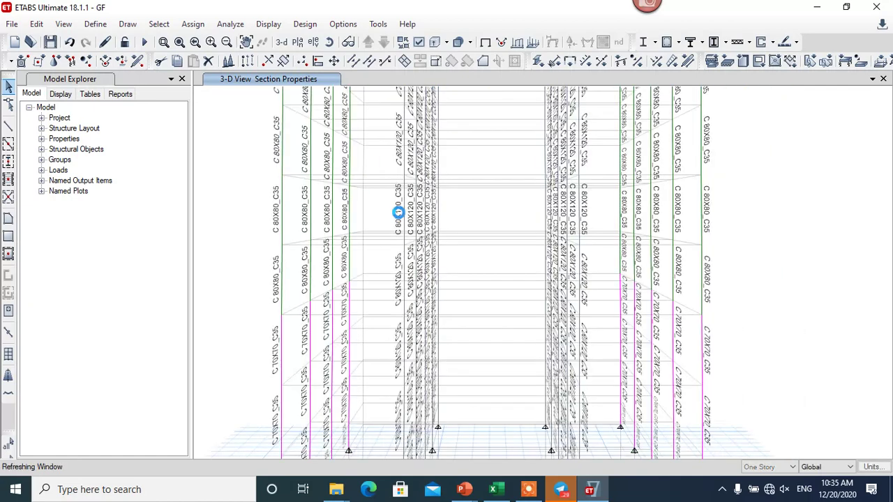
- Add the C 80X80_C35 columns of the same four storeys along the opposite outer side to the selection
{"action": "left_click_drag", "start_coordinate": [730, 262], "coordinate": [606, 265]}
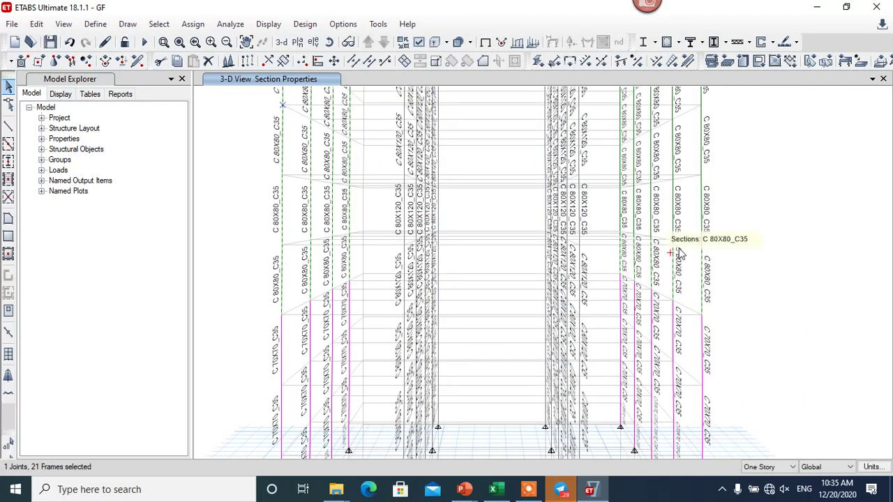
{"action": "left_click_drag", "start_coordinate": [726, 210], "coordinate": [614, 213]}
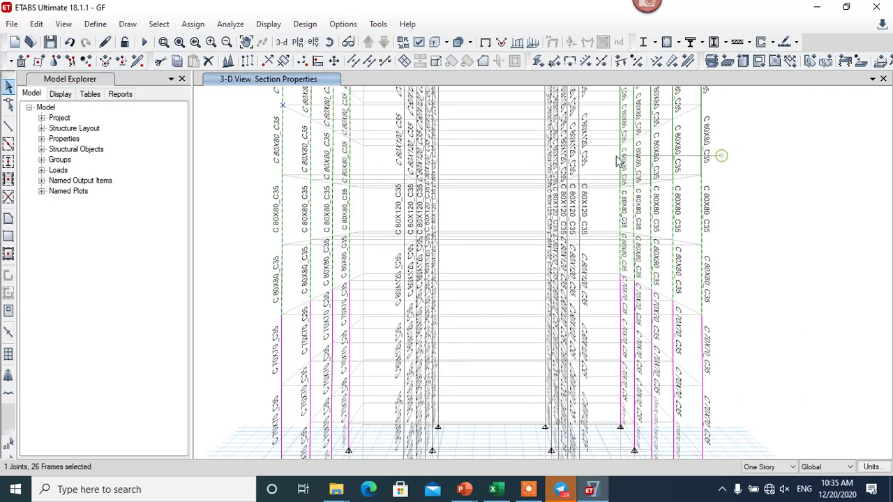
{"action": "left_click_drag", "start_coordinate": [616, 161], "coordinate": [619, 162]}
{"action": "middle_click_drag", "start_coordinate": [677, 135], "coordinate": [707, 194]}
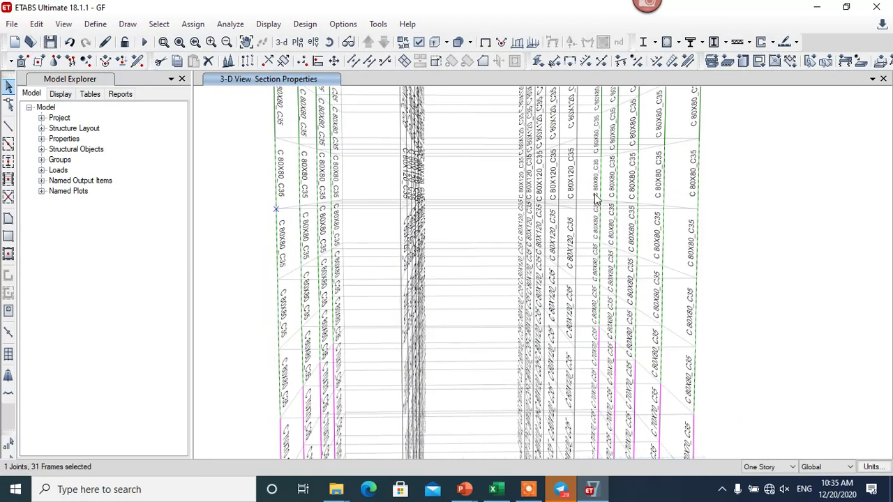
{"action": "middle_click_drag", "start_coordinate": [645, 251], "coordinate": [654, 225]}
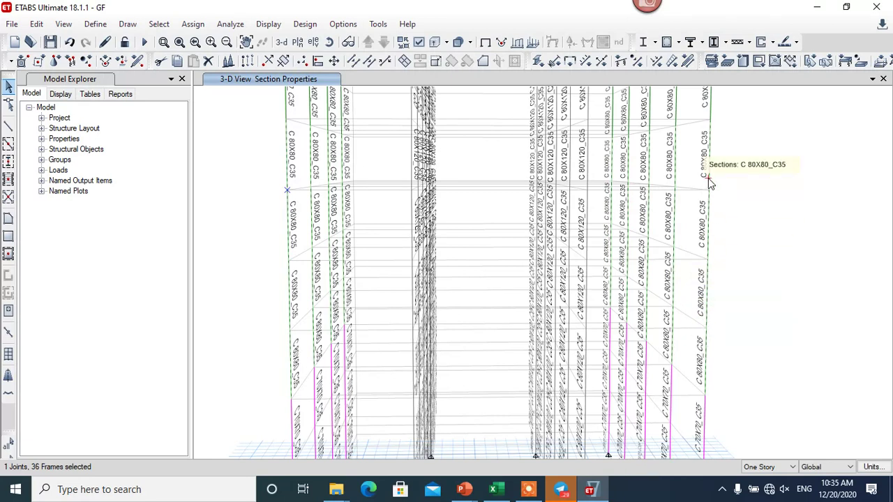
{"action": "middle_click_drag", "start_coordinate": [718, 241], "coordinate": [656, 245]}
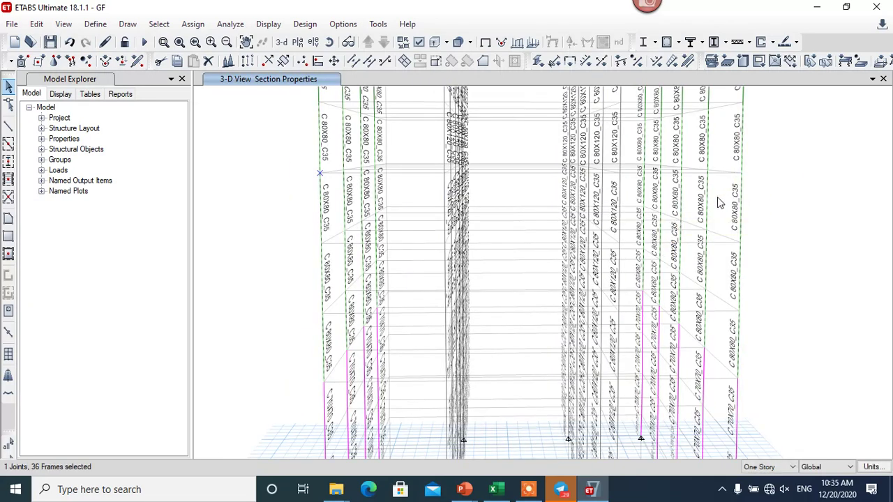
{"action": "mouse_move", "coordinate": [700, 266]}
{"action": "middle_mouse_down"}
{"action": "mouse_move", "coordinate": [680, 257]}
{"action": "mouse_move", "coordinate": [684, 275]}
{"action": "mouse_move", "coordinate": [695, 277]}
{"action": "mouse_move", "coordinate": [686, 273]}
{"action": "middle_mouse_up"}
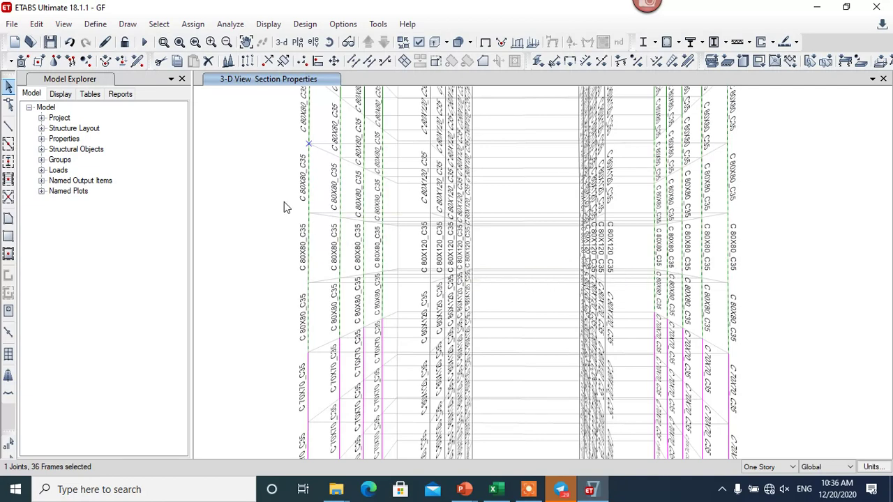
- Assign the C 60X60_C35 frame section to the selected mid-height outer columns, keeping the assignment dialog open beside the model
{"action": "left_click", "coordinate": [193, 24]}
{"action": "mouse_move", "coordinate": [212, 58]}
{"action": "left_click", "coordinate": [440, 60]}
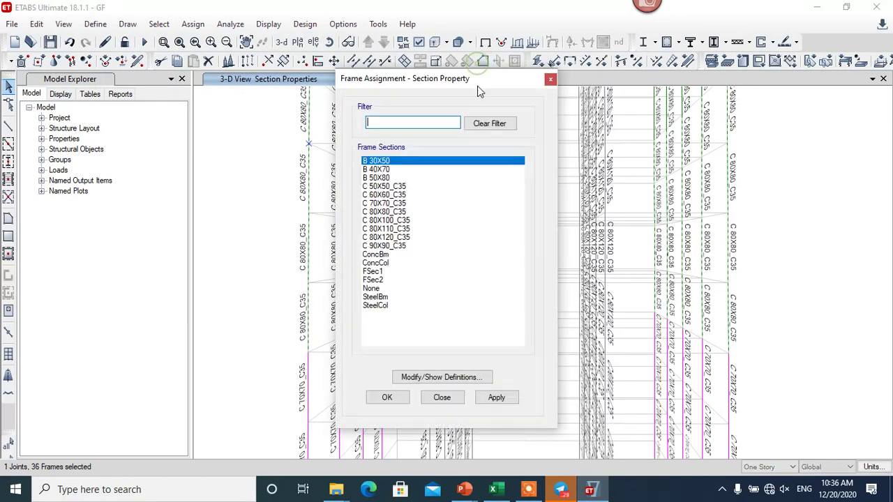
{"action": "left_click", "coordinate": [391, 195]}
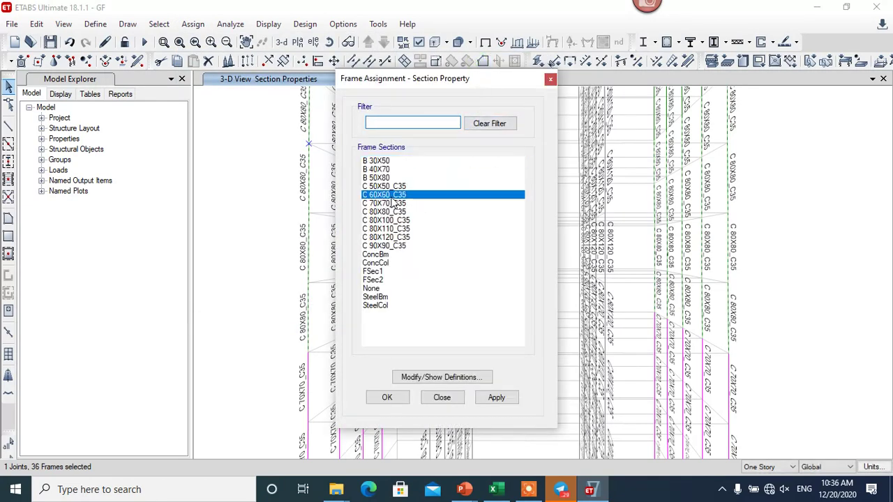
{"action": "left_click", "coordinate": [503, 398]}
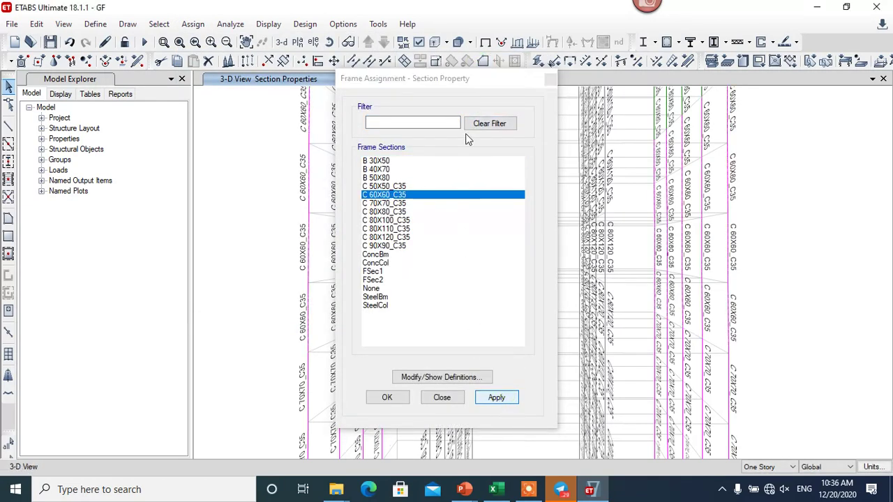
{"action": "left_click_drag", "start_coordinate": [475, 84], "coordinate": [135, 130]}
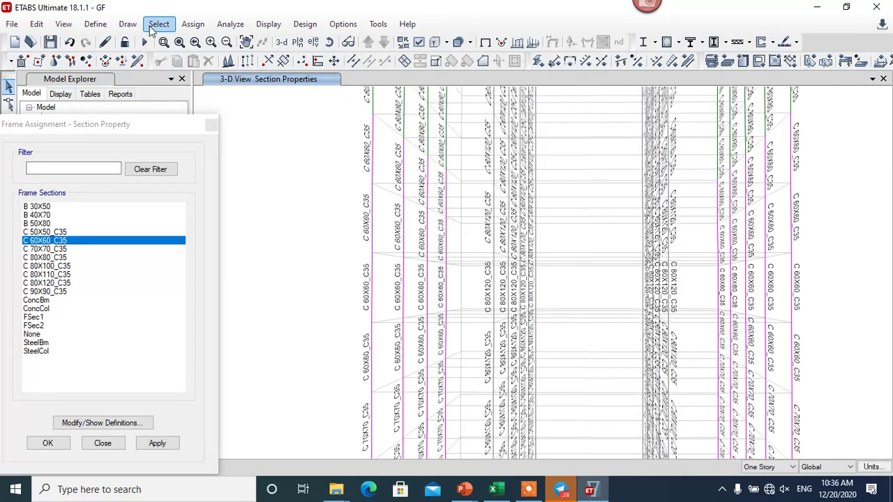
- Change the display color of the C 60X60_C35 section to bright green and accept the frame property definitions
{"action": "left_click", "coordinate": [94, 23]}
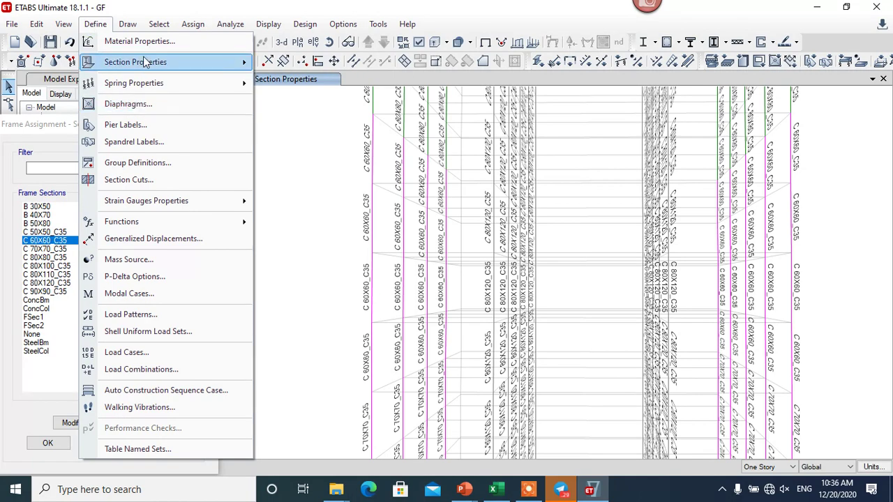
{"action": "mouse_move", "coordinate": [154, 61]}
{"action": "left_click", "coordinate": [325, 64]}
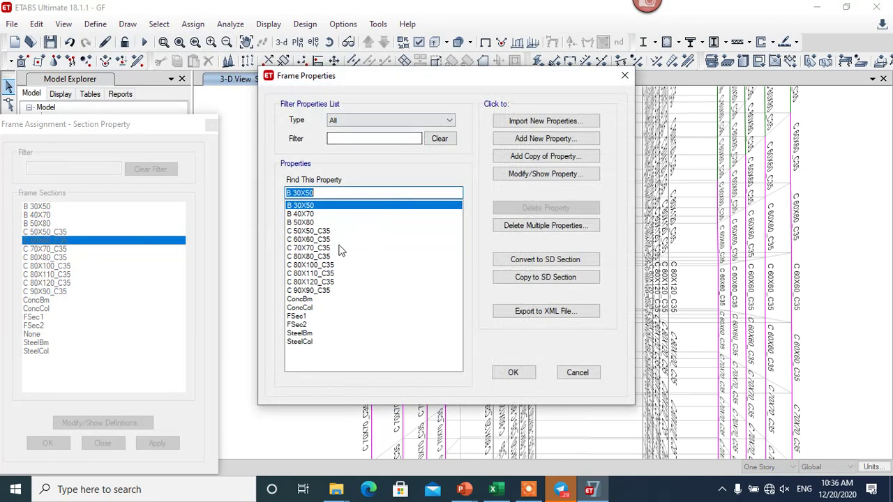
{"action": "left_click", "coordinate": [315, 239]}
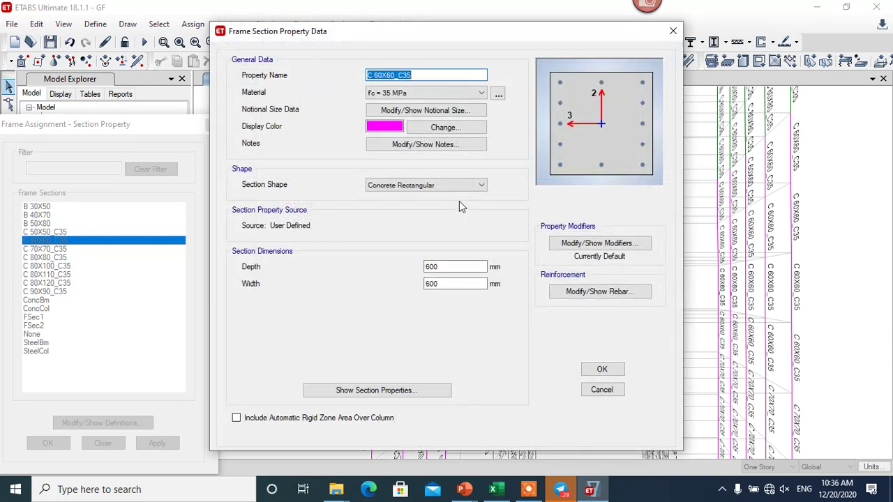
{"action": "right_click", "coordinate": [383, 134]}
{"action": "left_click", "coordinate": [383, 132]}
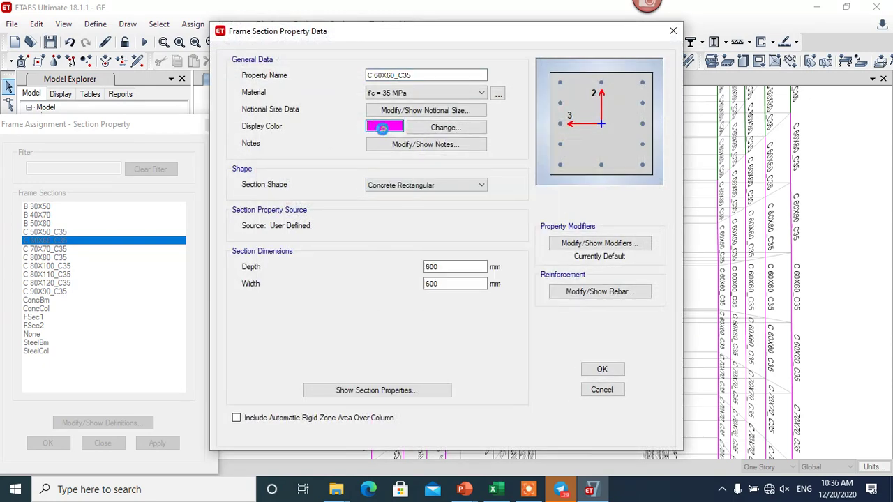
{"action": "left_click", "coordinate": [384, 132]}
{"action": "left_click", "coordinate": [347, 156]}
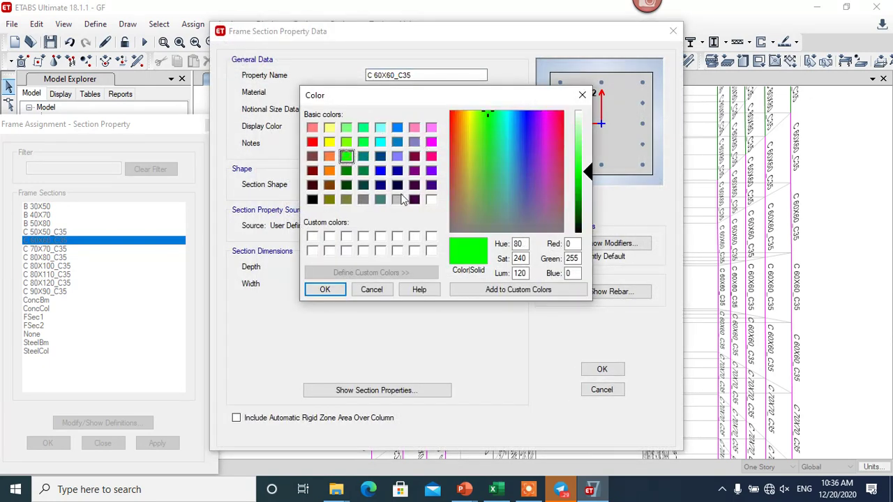
{"action": "left_click", "coordinate": [325, 290]}
{"action": "left_click", "coordinate": [594, 368]}
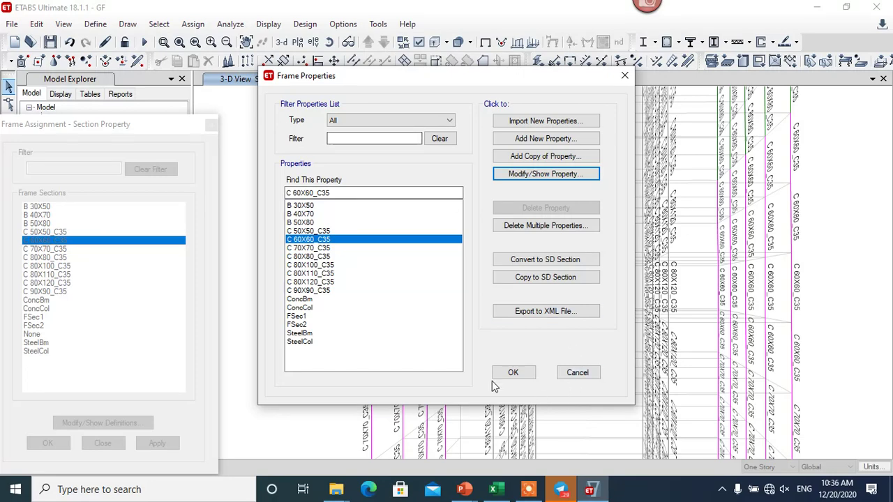
{"action": "left_click", "coordinate": [518, 377]}
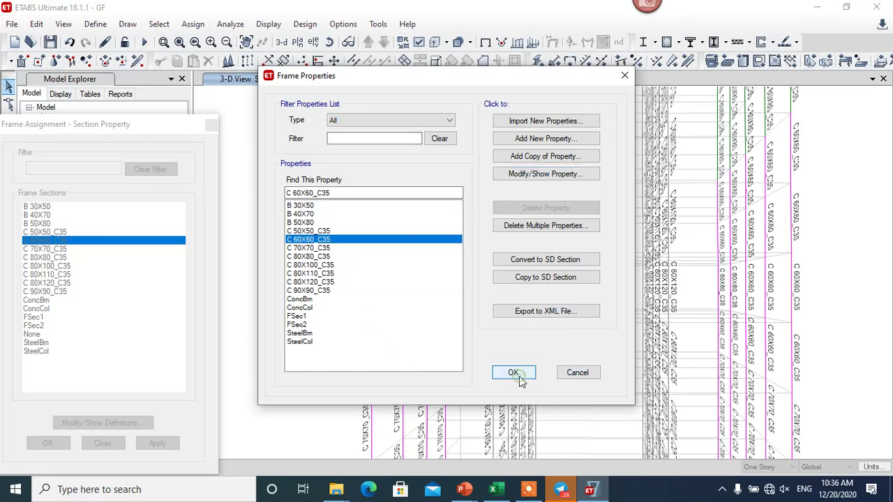
{"action": "scroll", "coordinate": [628, 341], "scroll_direction": "up", "scroll_amount": 2}
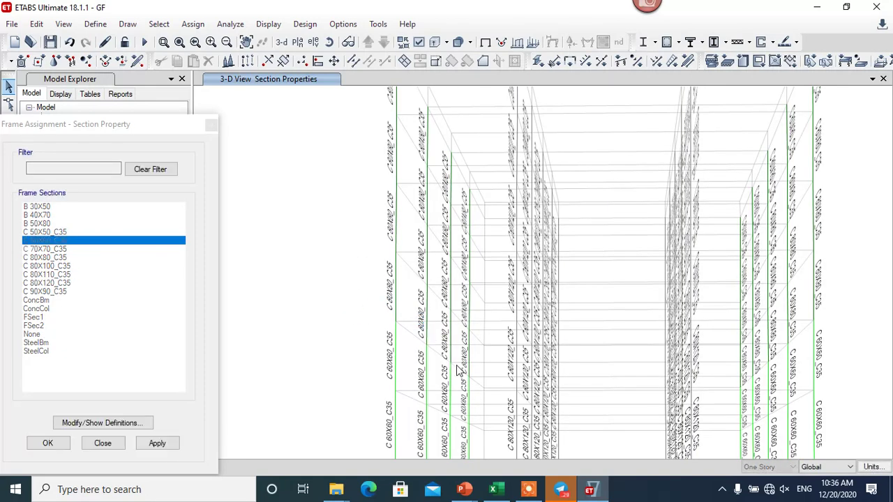
- Select the C 80X80_C35 columns of the top four storeys, above the C 60X60_C35 ones, along one outer side
{"action": "left_click_drag", "start_coordinate": [106, 127], "coordinate": [174, 99]}
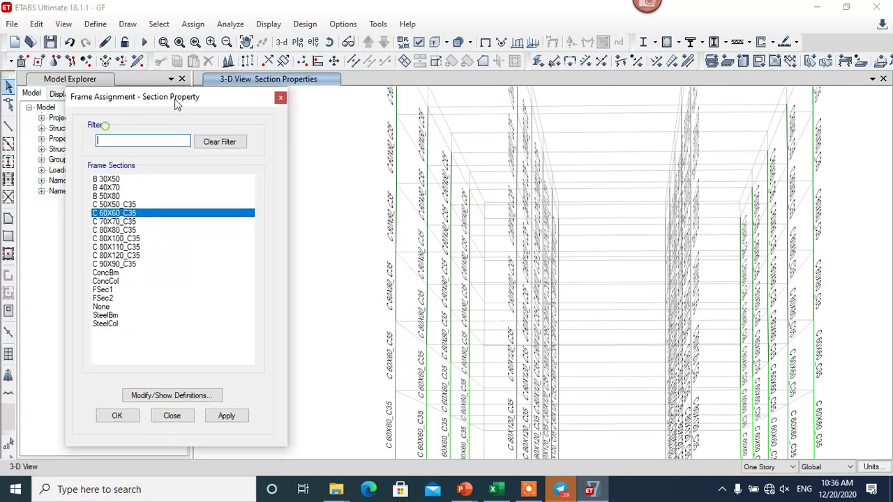
{"action": "left_click_drag", "start_coordinate": [479, 358], "coordinate": [432, 283]}
{"action": "left_click_drag", "start_coordinate": [440, 333], "coordinate": [405, 271]}
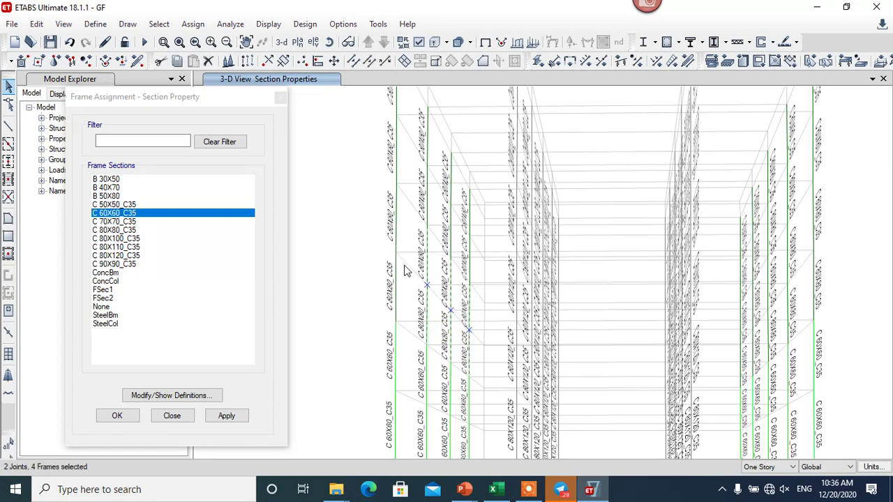
{"action": "left_click_drag", "start_coordinate": [376, 230], "coordinate": [377, 231]}
{"action": "left_click_drag", "start_coordinate": [481, 285], "coordinate": [374, 119]}
{"action": "left_click_drag", "start_coordinate": [443, 186], "coordinate": [375, 119]}
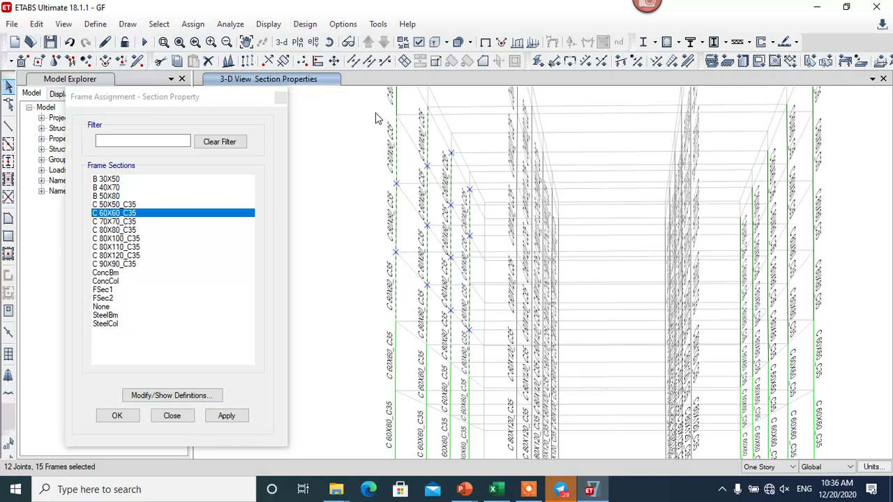
{"action": "left_click_drag", "start_coordinate": [438, 152], "coordinate": [362, 108]}
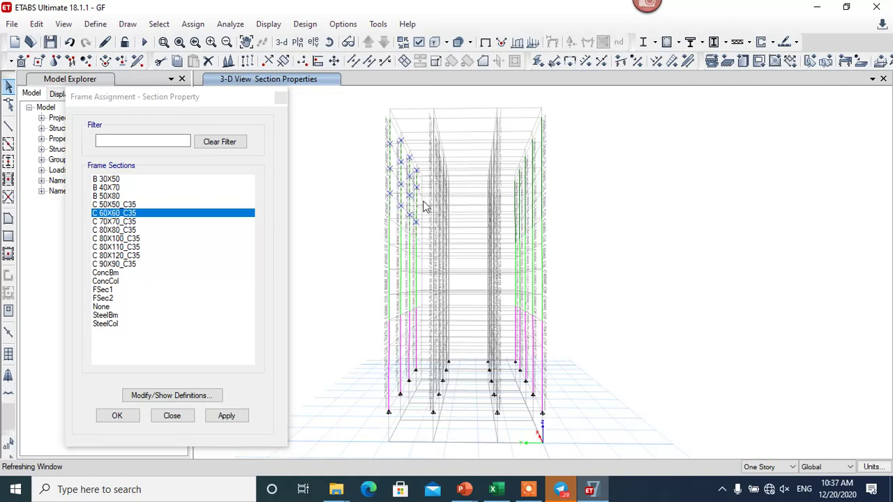
- Add the C 80X80_C35 columns of the same top four storeys along the opposite outer side to the selection
{"action": "scroll", "coordinate": [405, 213], "scroll_direction": "up", "scroll_amount": 2}
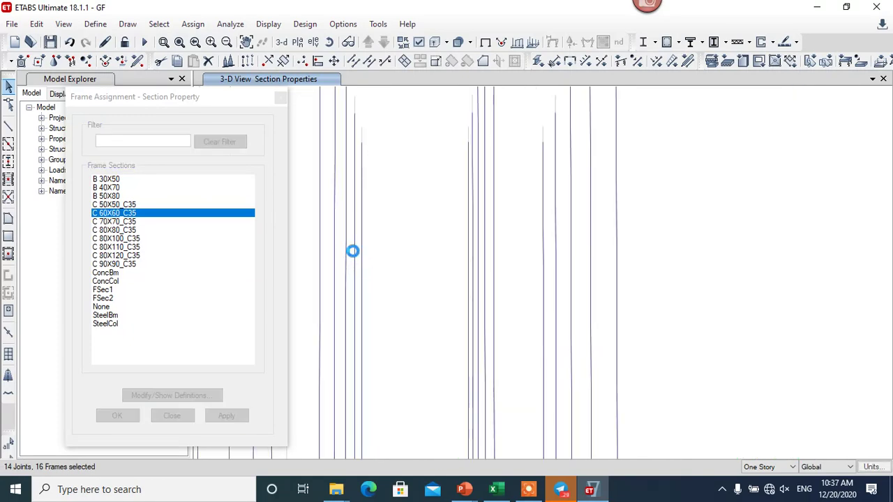
{"action": "scroll", "coordinate": [626, 258], "scroll_direction": "up", "scroll_amount": 2}
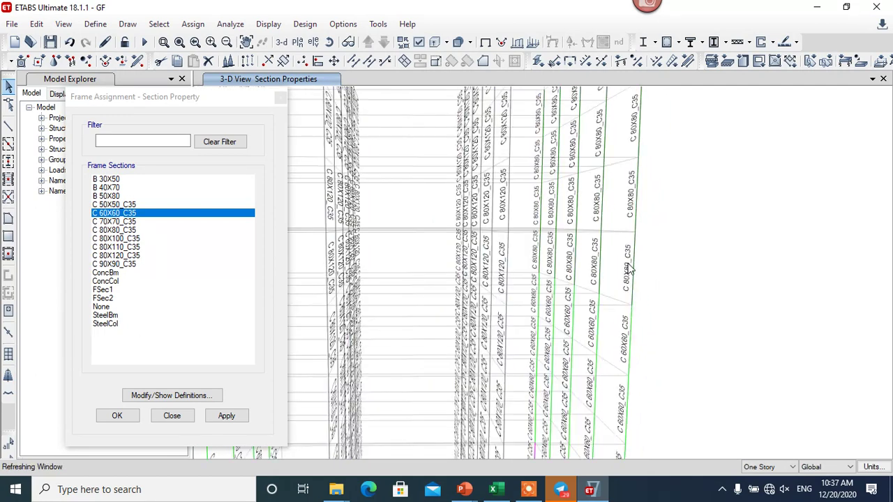
{"action": "scroll", "coordinate": [639, 286], "scroll_direction": "down", "scroll_amount": 2}
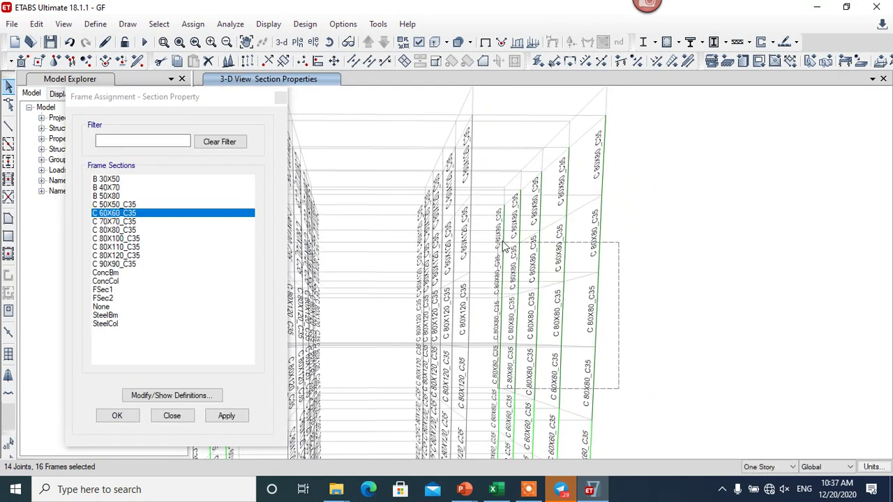
{"action": "left_click_drag", "start_coordinate": [517, 185], "coordinate": [513, 356]}
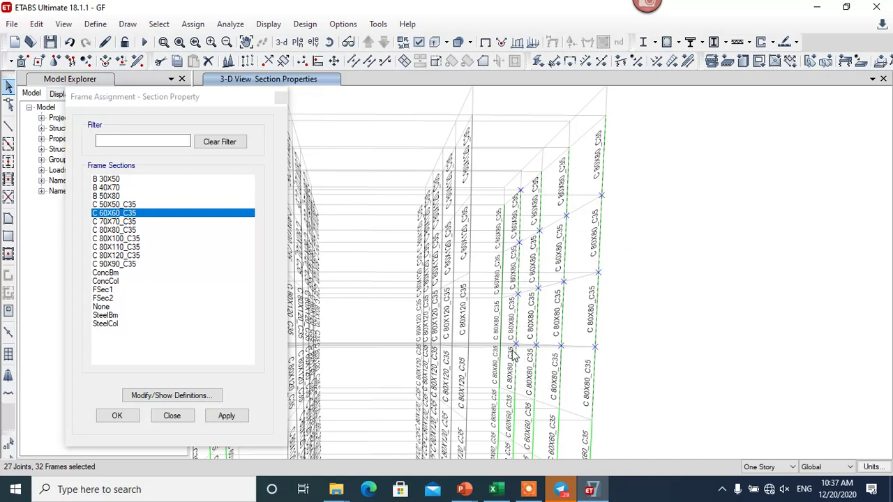
{"action": "left_click_drag", "start_coordinate": [498, 198], "coordinate": [497, 358]}
- Assign the C 50X50_C35 frame section to the selected top-storey outer columns and close the section assignment dialog
{"action": "left_click", "coordinate": [125, 205]}
{"action": "left_click", "coordinate": [226, 416]}
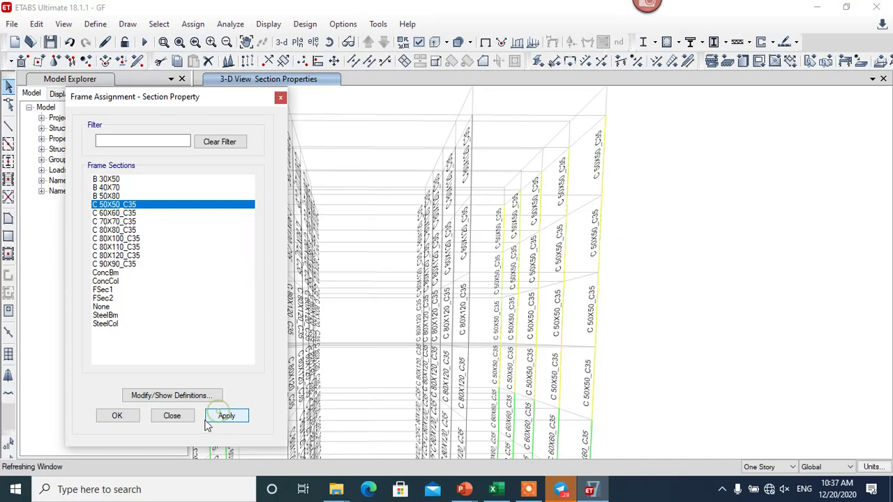
{"action": "left_click", "coordinate": [172, 416]}
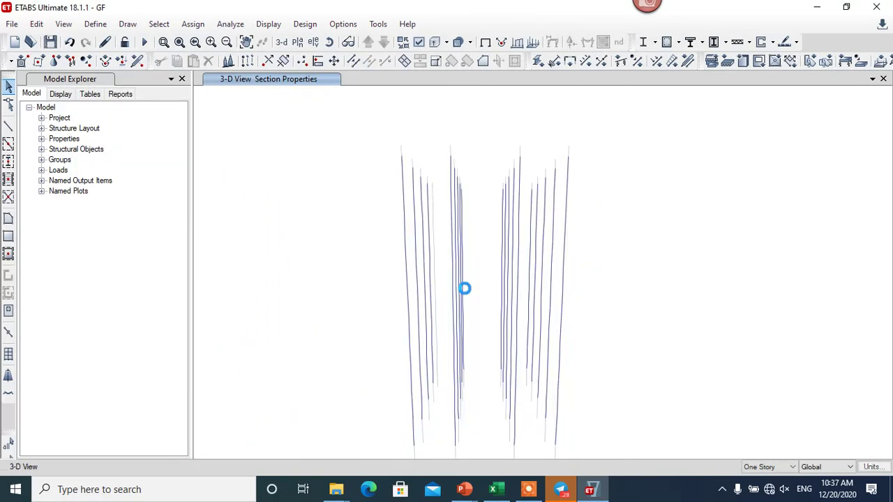
{"action": "scroll", "coordinate": [486, 372], "scroll_direction": "up", "scroll_amount": 3}
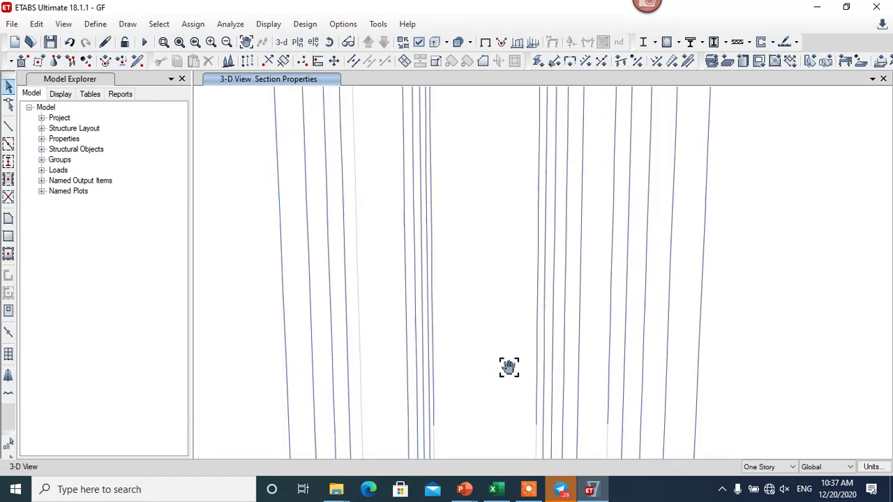